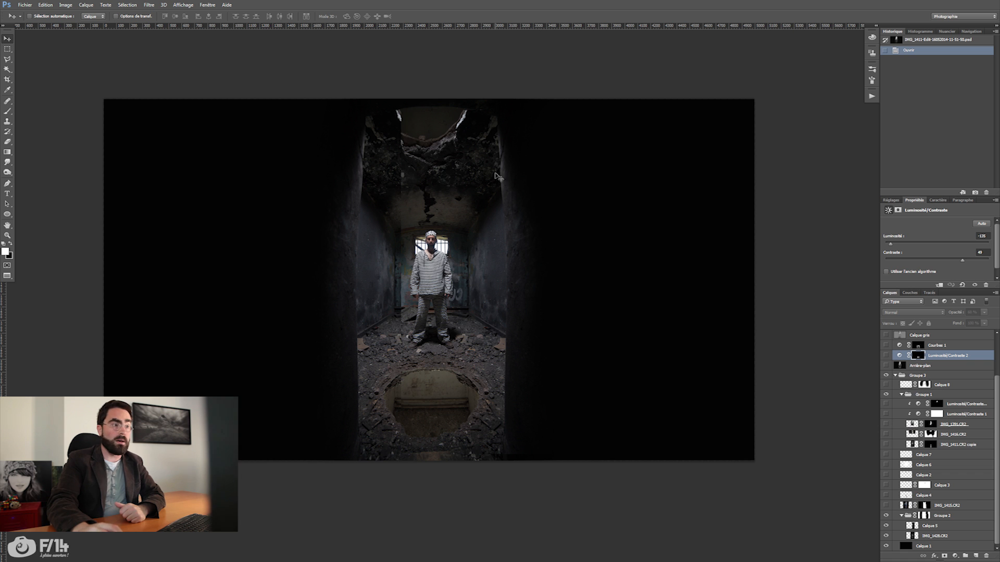
Step: Examine the layer mask of Groupe 2 on its own and compare the image with the group hidden and shown
alt+click(924, 515)
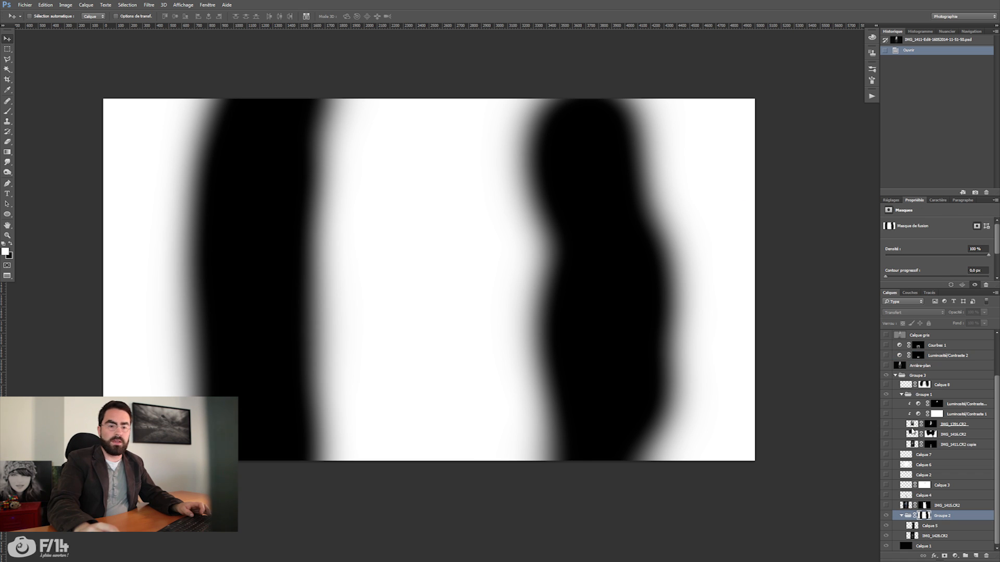
alt+click(930, 519)
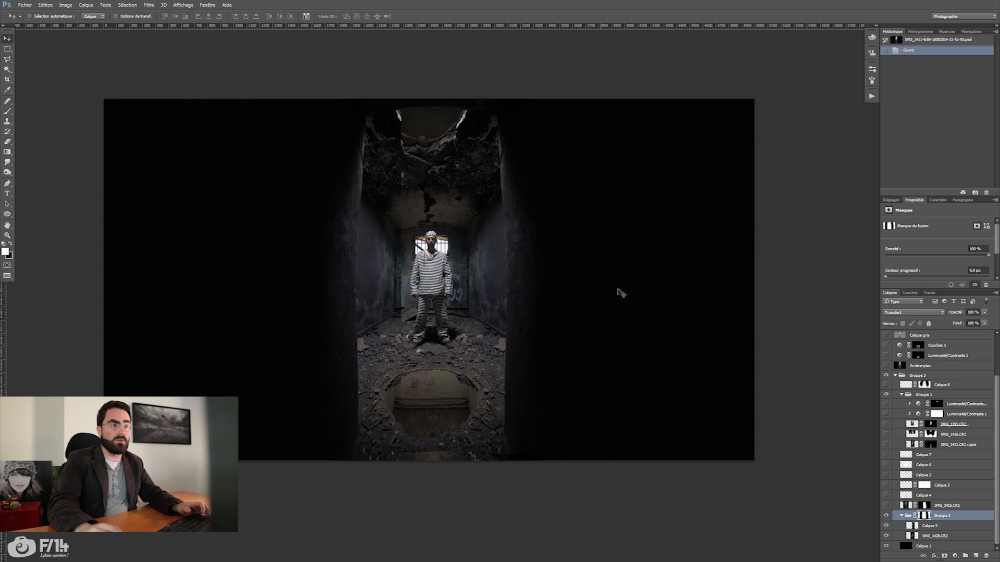
click(886, 516)
click(886, 516)
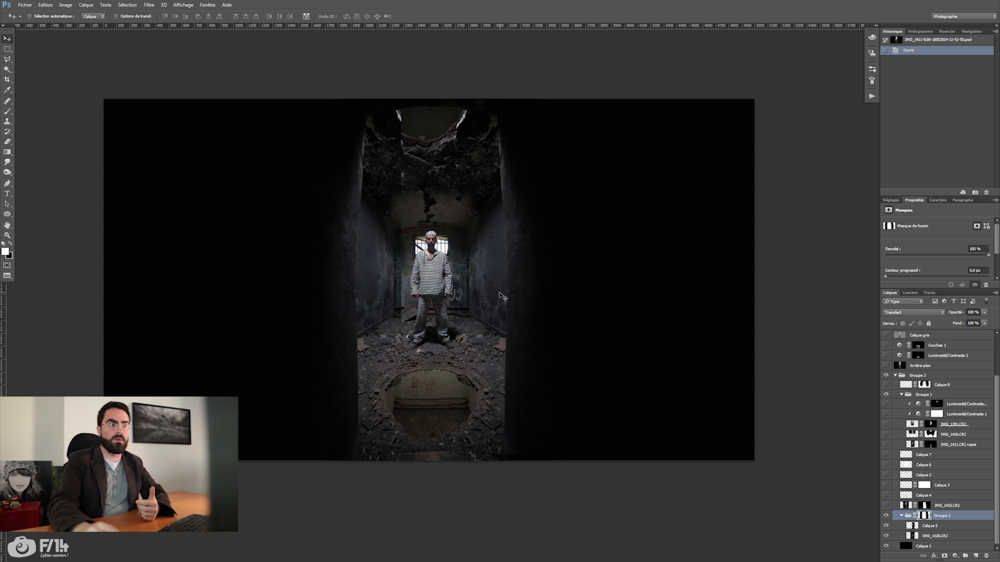
Step: Show the masked photo layer directly above Groupe 2 and inspect its layer mask on its own
click(887, 505)
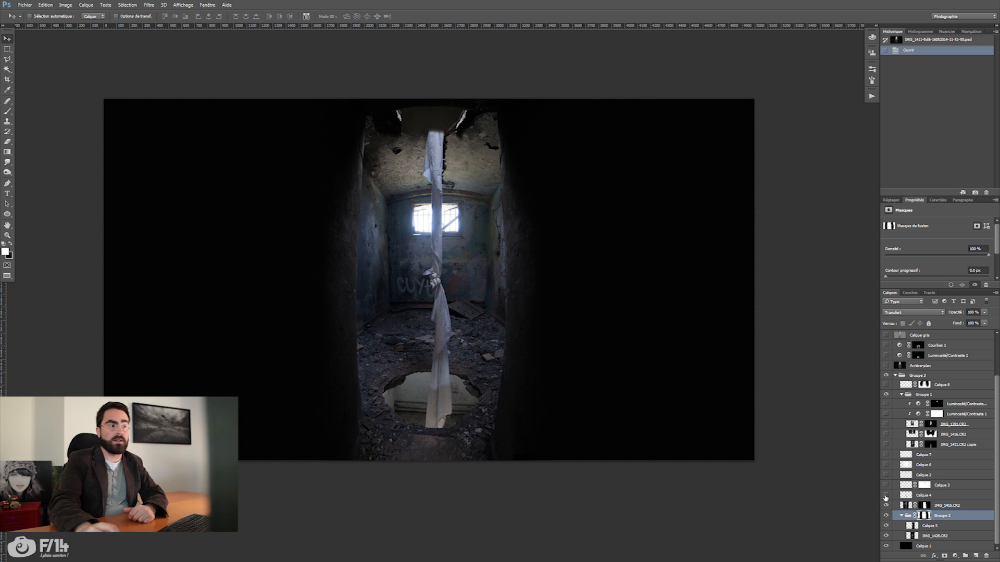
alt+click(925, 505)
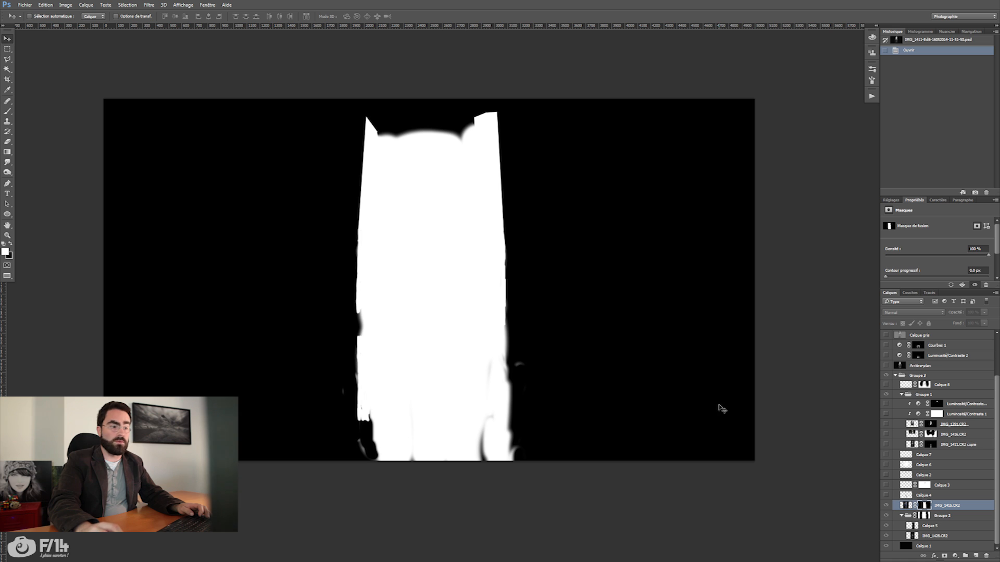
alt+click(921, 508)
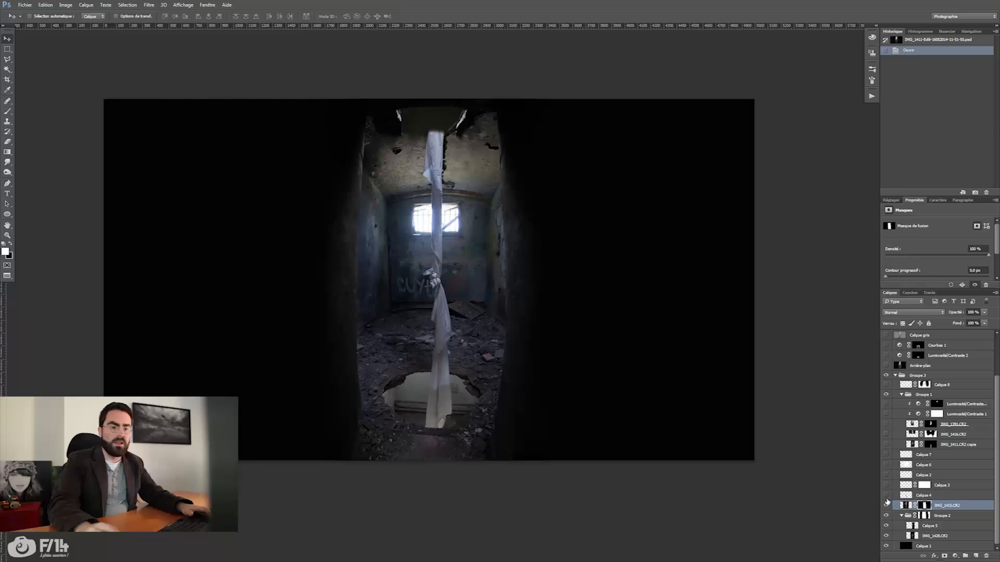
Step: Make the retouching layers Calque 4, Calque 3, Calque 2 and Calque 6 visible, comparing the image with and without Calque 4
click(886, 501)
click(886, 500)
click(886, 499)
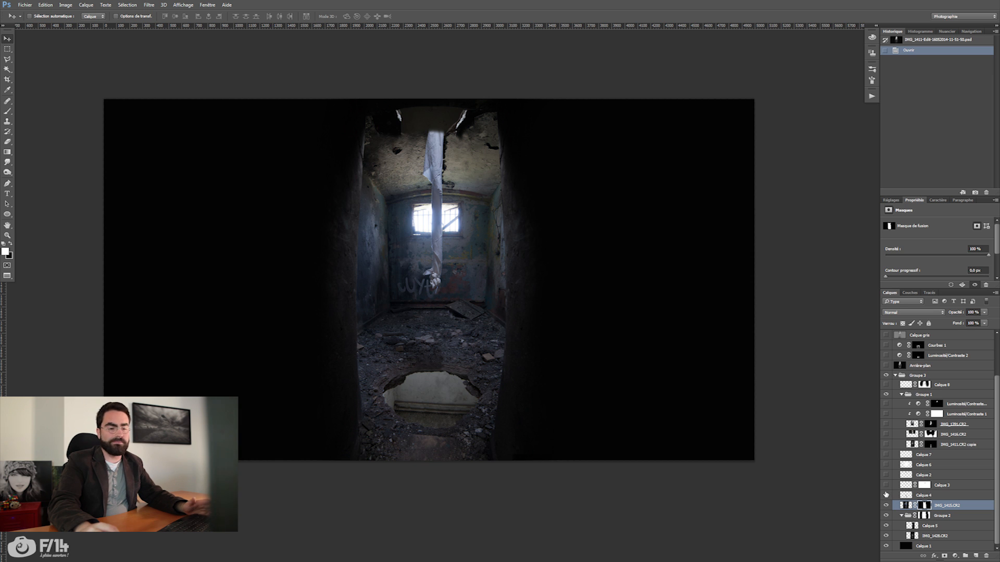
click(885, 497)
click(886, 496)
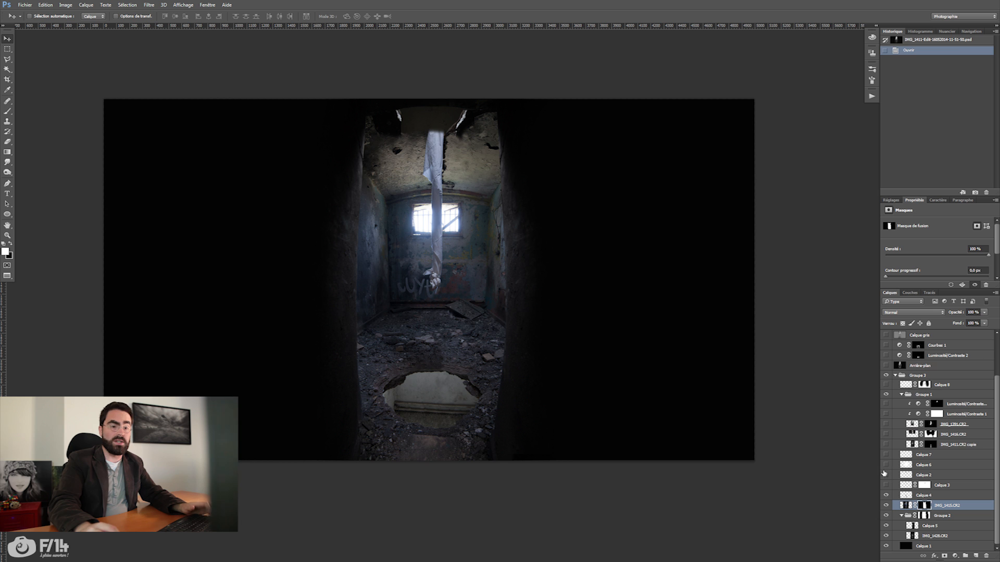
click(885, 486)
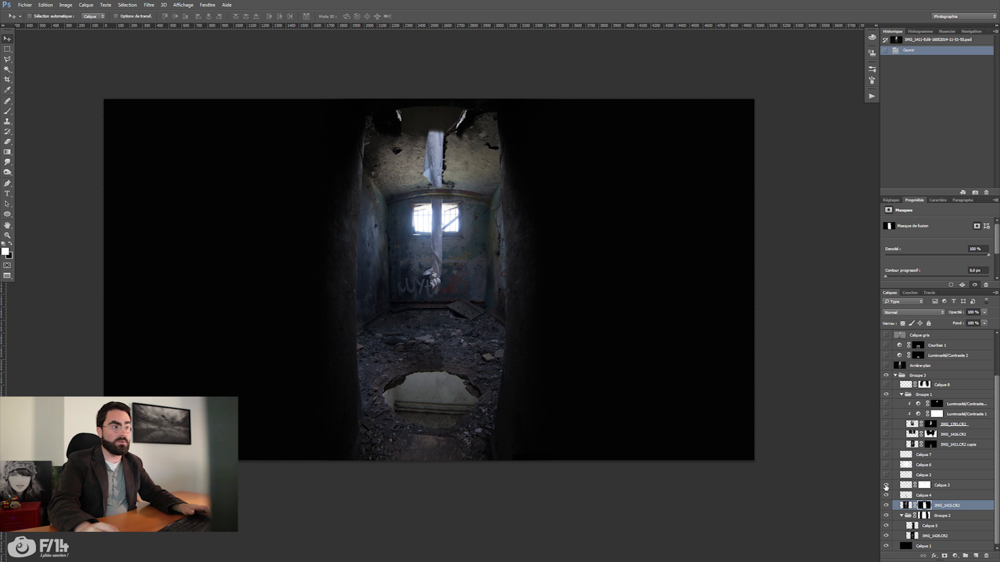
click(886, 475)
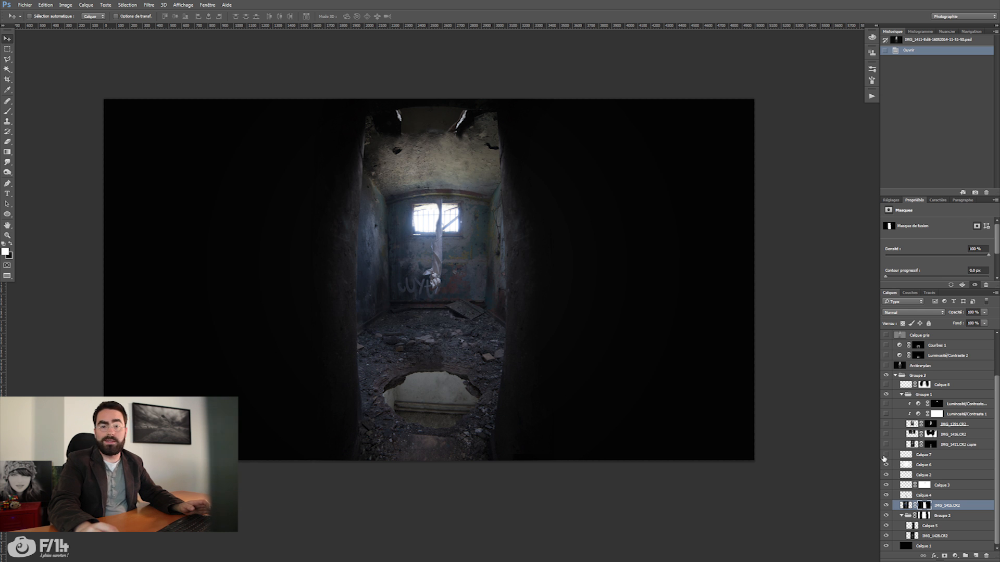
Step: Isolate Calque 6, try its opacity at 100%, undo that change, and restore the other layers' visibility
alt+click(886, 465)
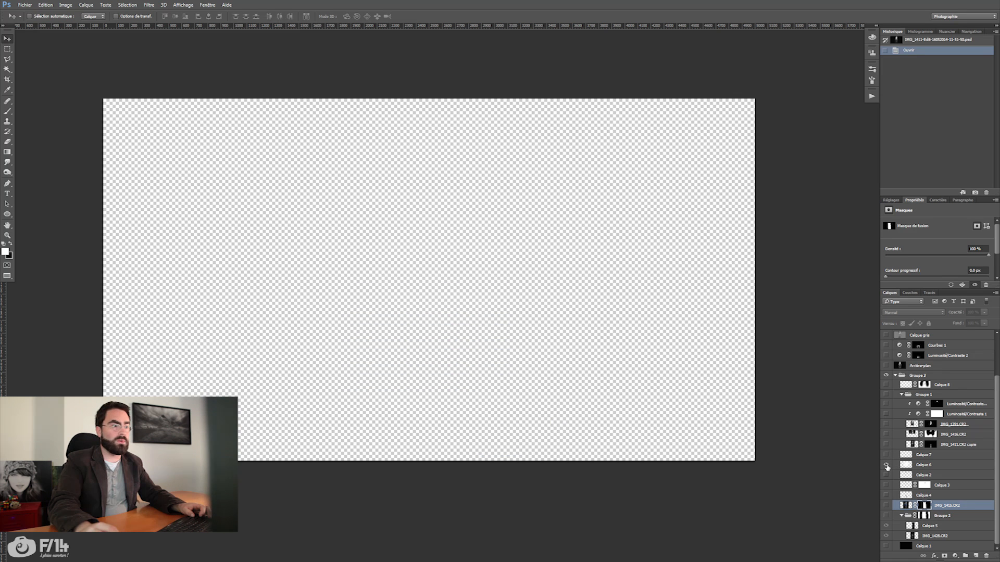
click(938, 466)
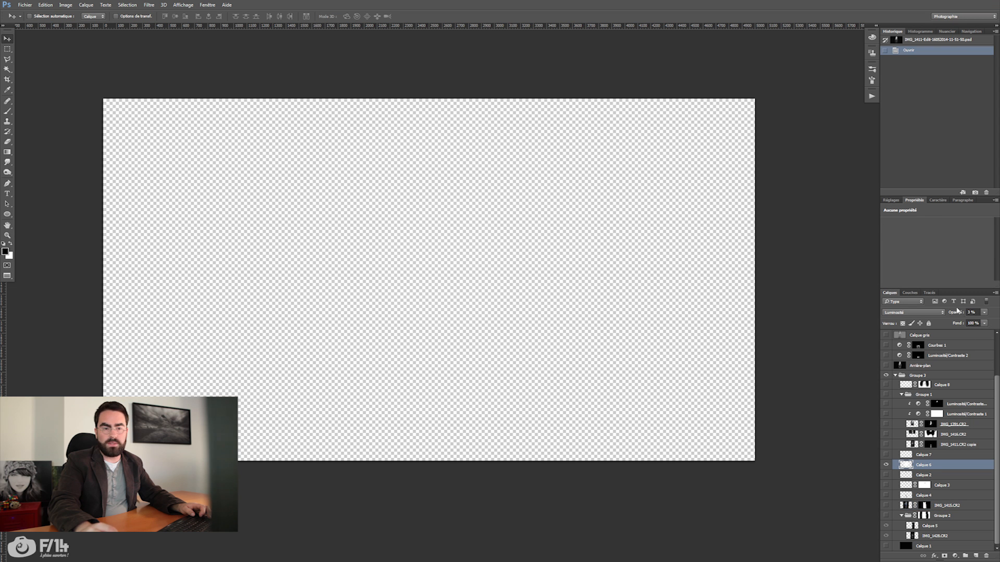
drag(953, 311, 986, 322)
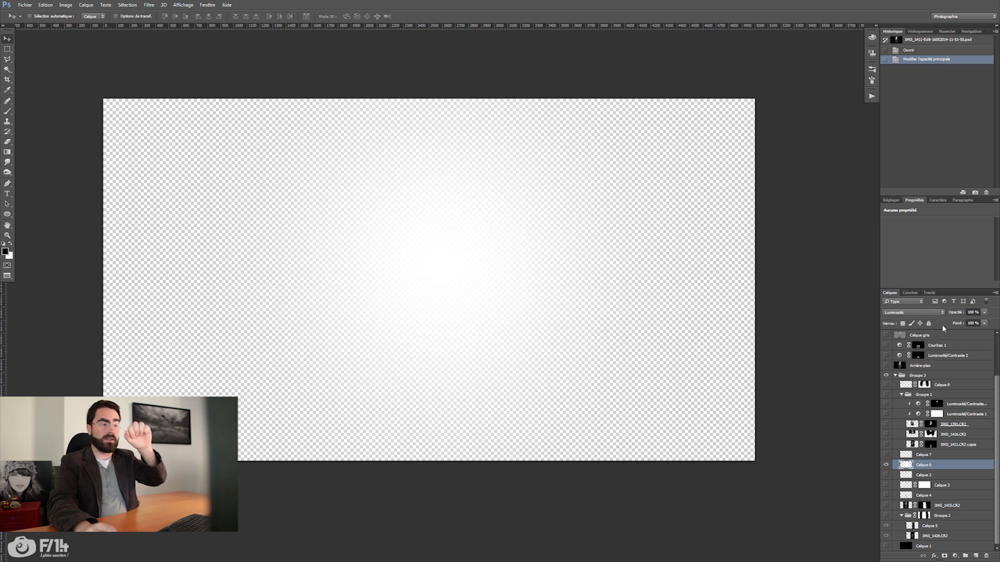
key(ctrl+z)
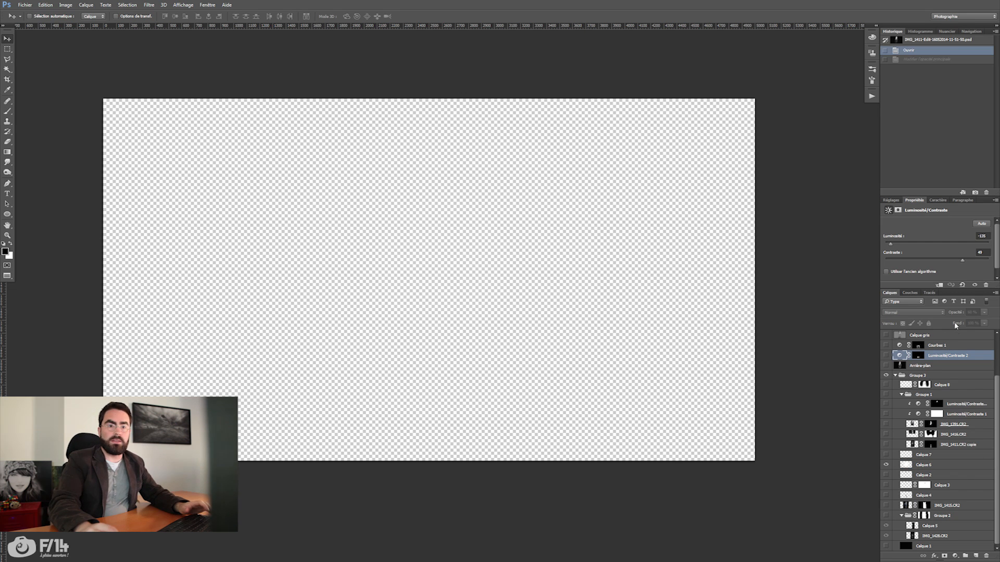
alt+click(886, 465)
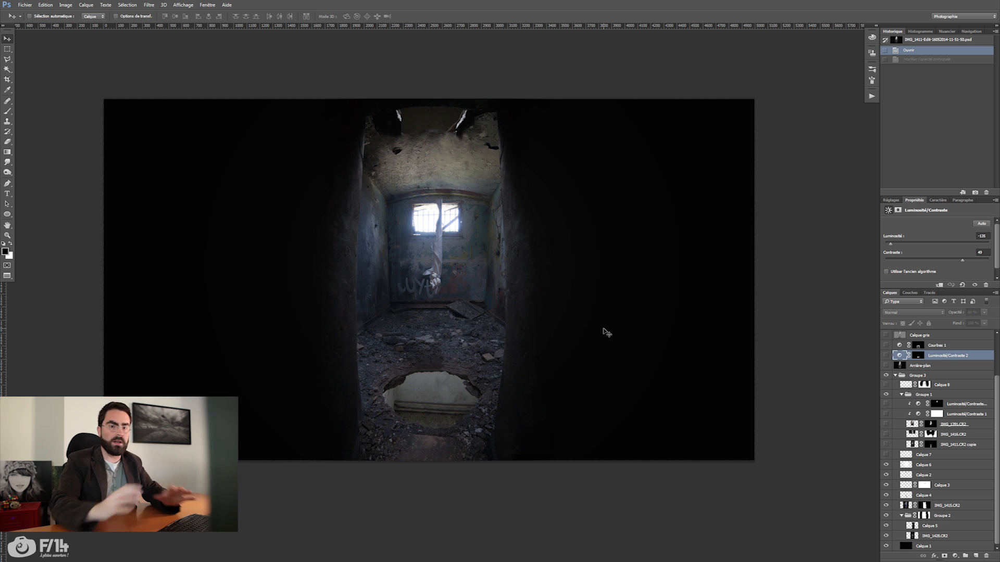
Step: Show Calque 7 and the three masked photo layers inside Groupe 1
click(884, 456)
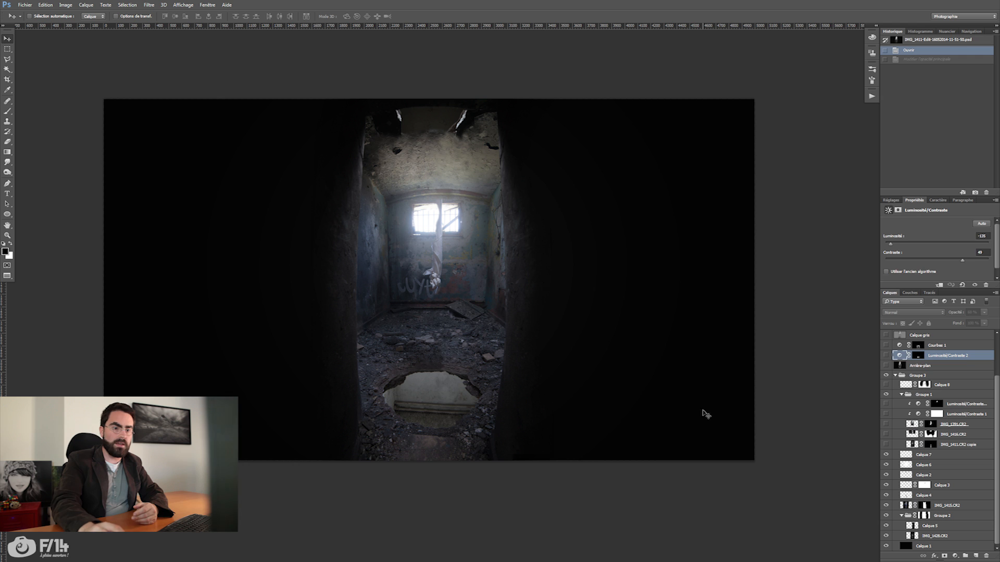
click(886, 445)
click(886, 434)
click(886, 424)
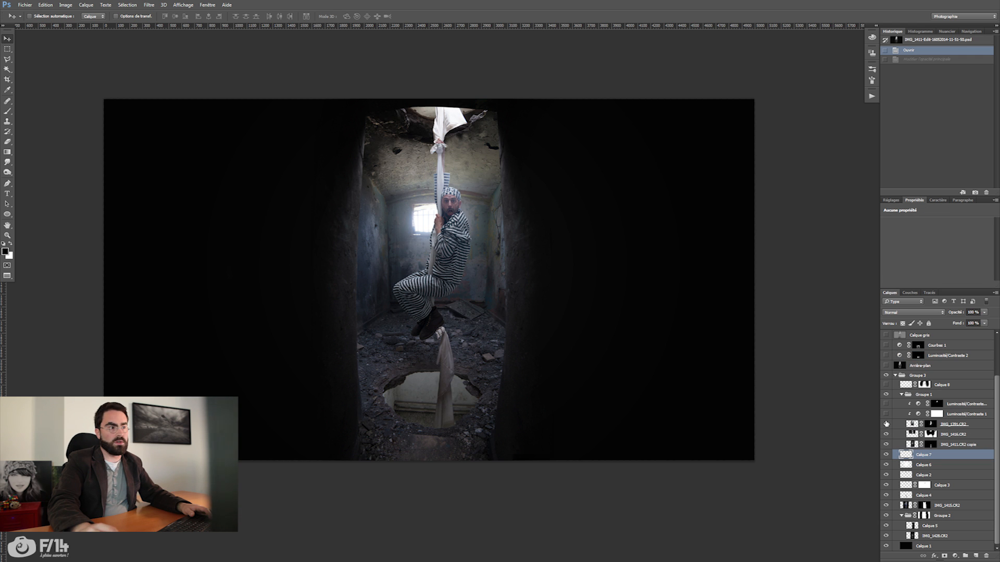
Step: Inspect the photo copy layer at the base of Groupe 1 with its mask disabled and the other photos hidden, re-enabling the mask
click(886, 445)
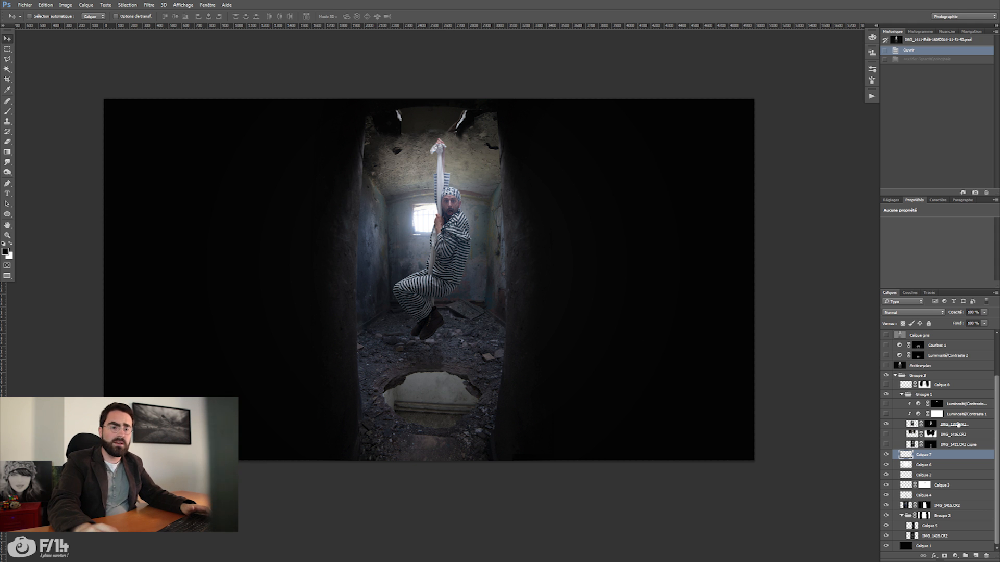
click(886, 445)
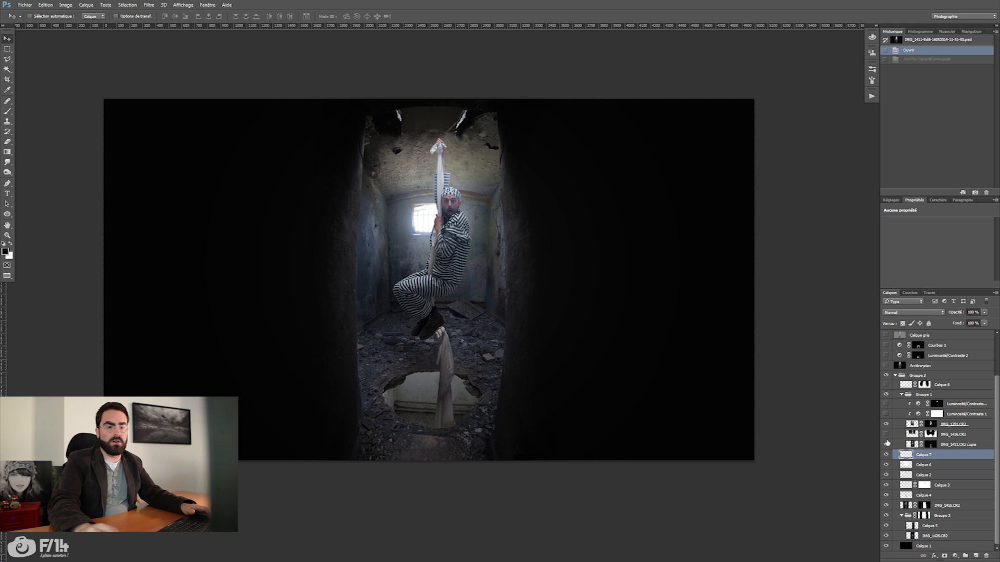
click(886, 435)
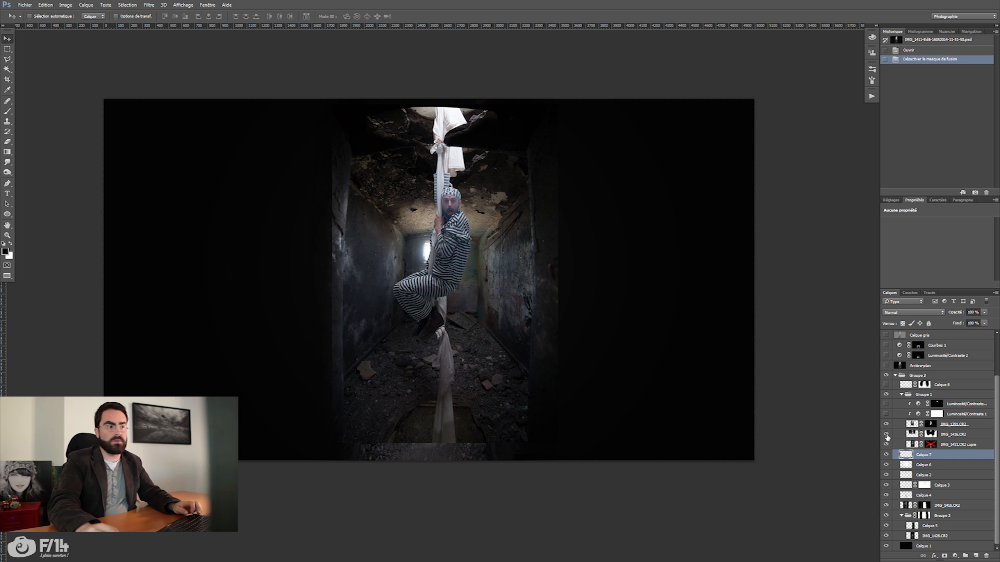
drag(886, 433, 886, 424)
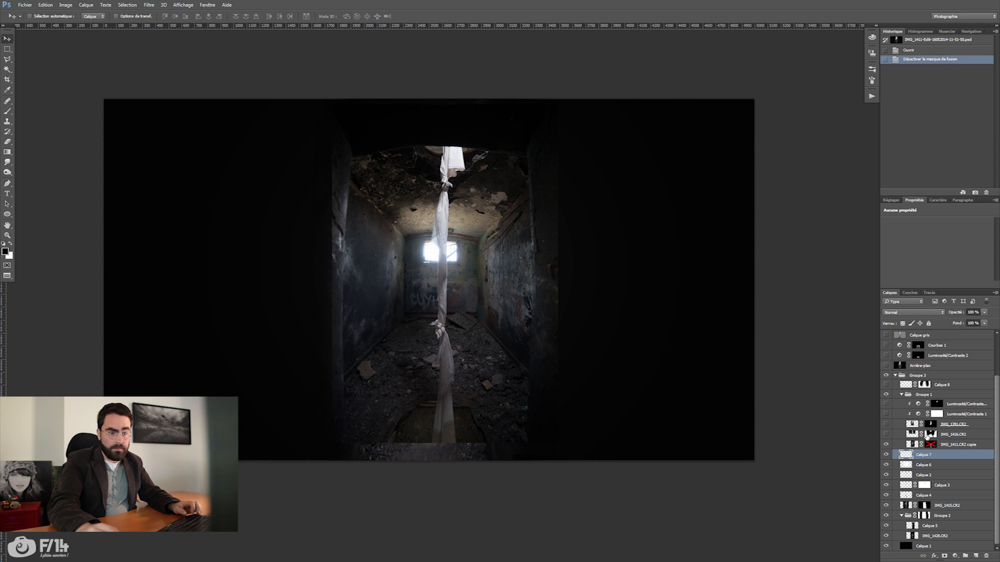
shift+click(930, 444)
Step: Show the middle photo layer of Groupe 1 with the upper sheet and compare it with its mask disabled and enabled
click(886, 434)
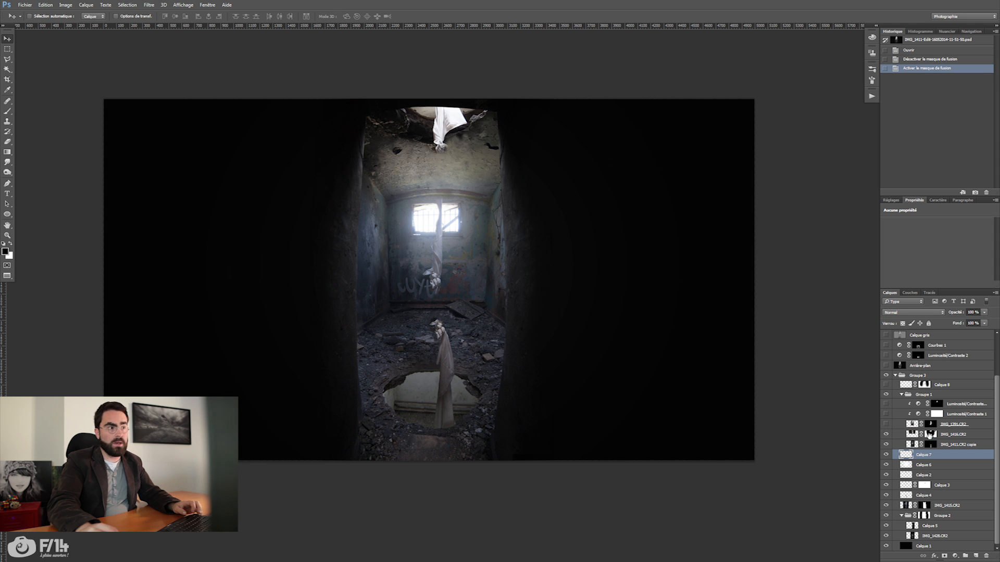
shift+click(930, 434)
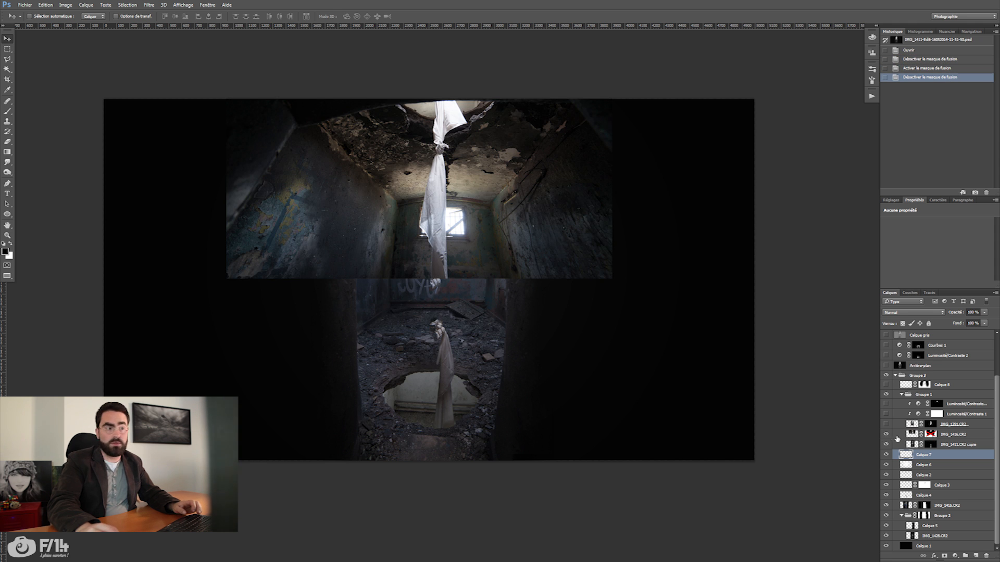
shift+click(930, 435)
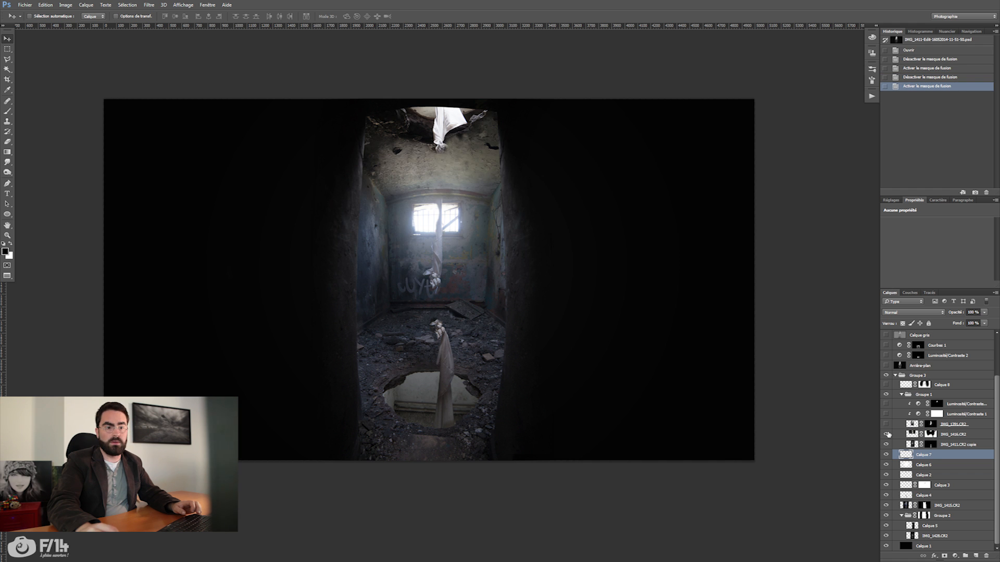
Step: Show the climbing prisoner's photo layer and compare it with its mask disabled and enabled
click(886, 424)
shift+click(930, 424)
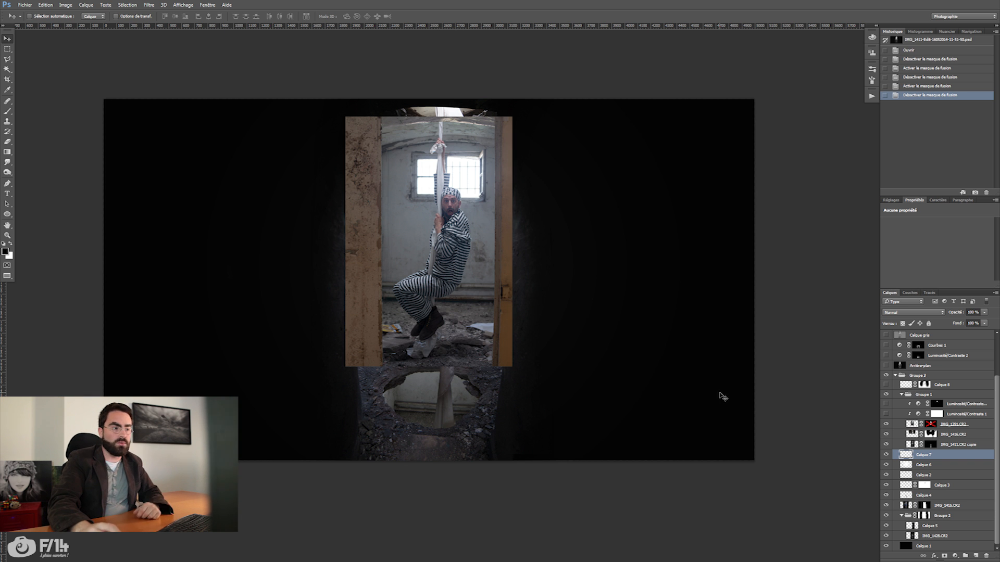
shift+click(931, 424)
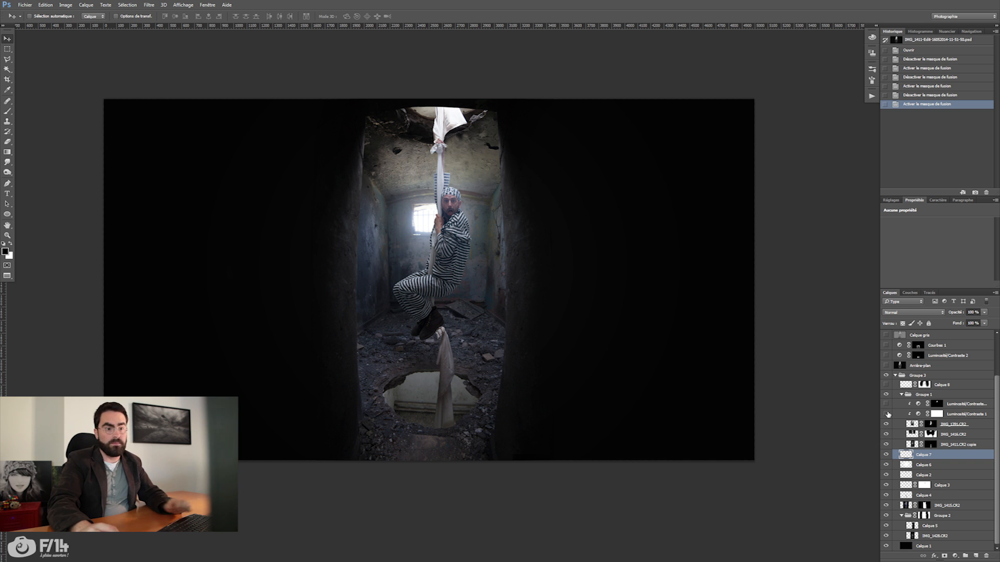
Step: Show the two clipped Luminosité/Contraste adjustments in Groupe 1, check their settings, and collapse the group
click(886, 404)
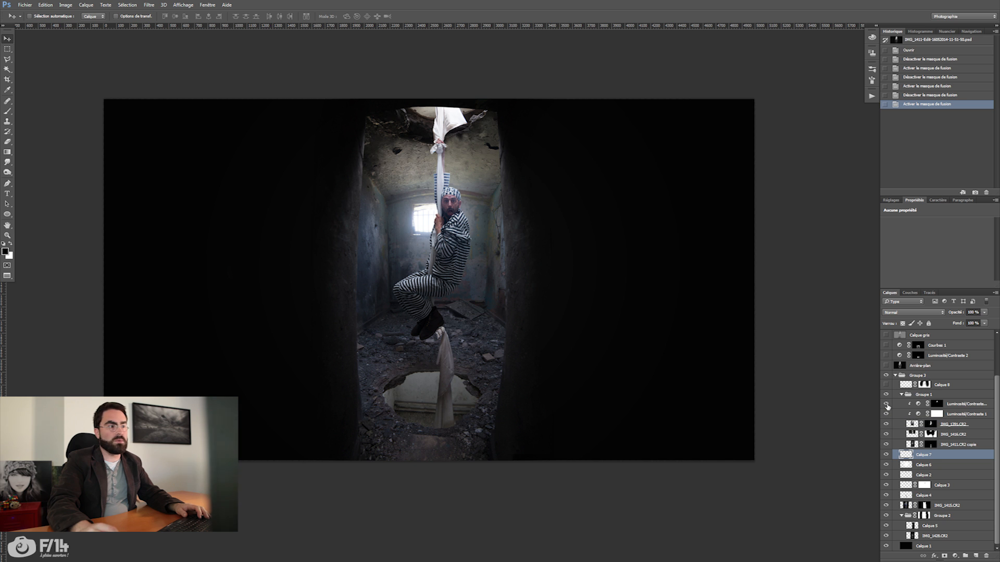
click(887, 406)
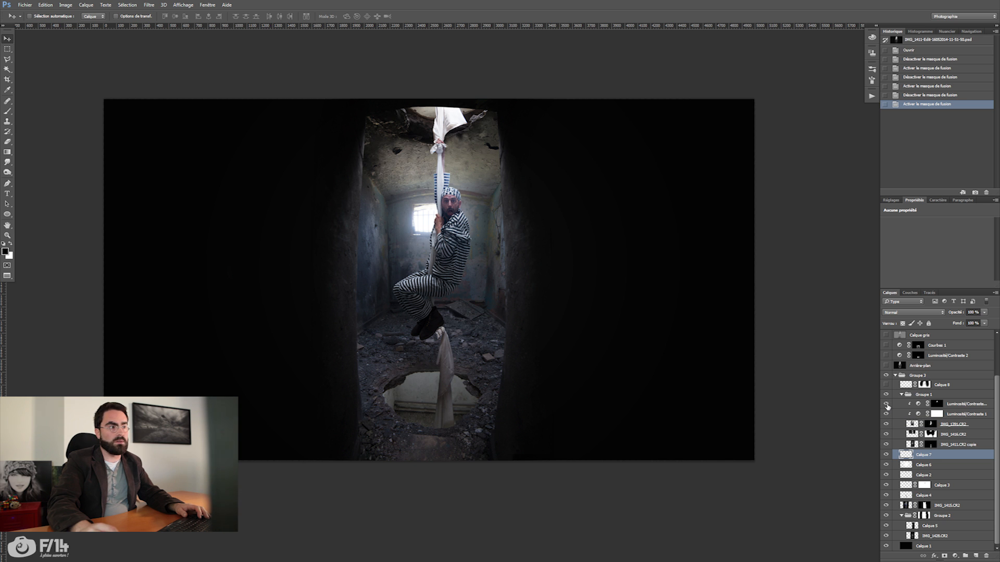
click(958, 406)
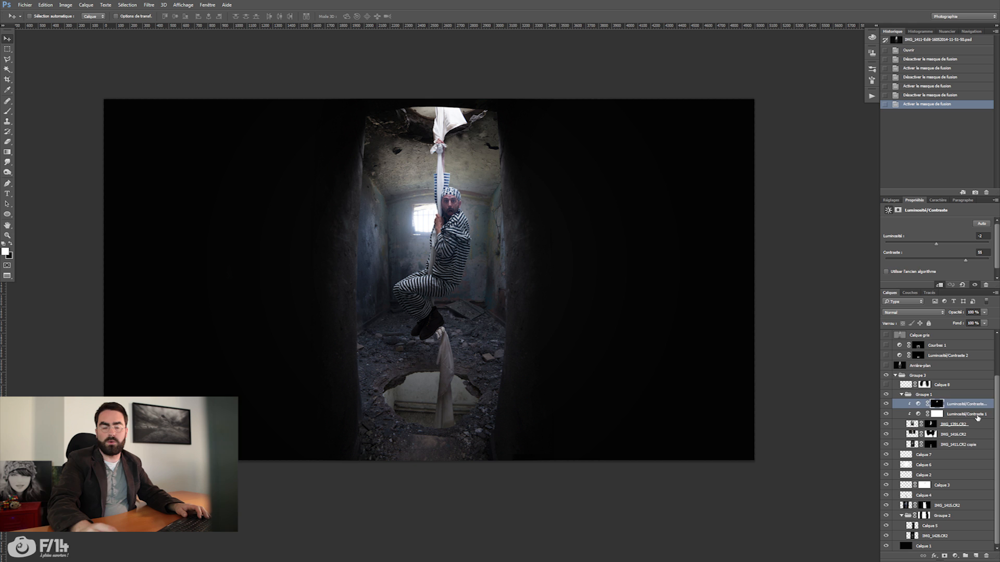
click(977, 415)
click(901, 395)
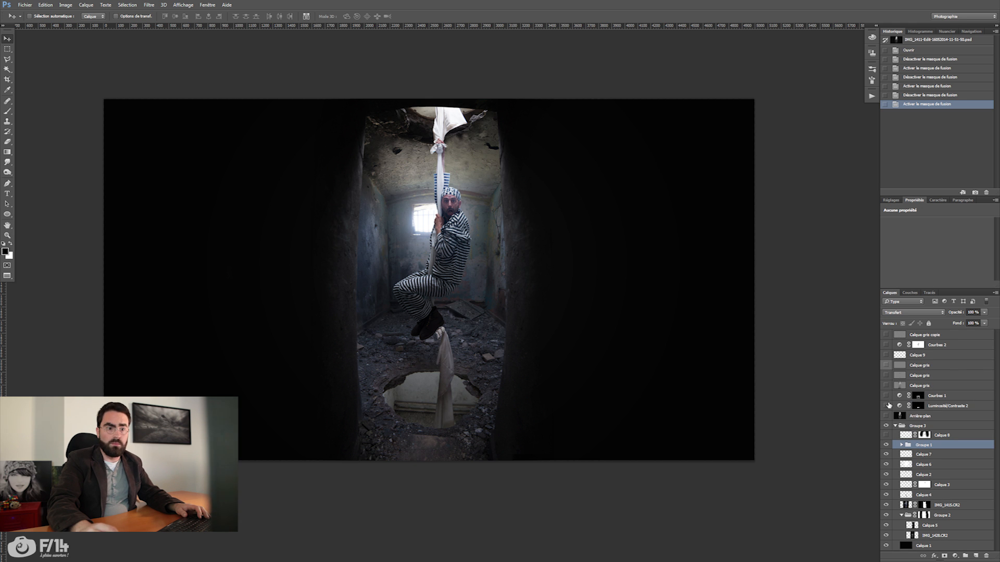
Step: Show Calque 8, collapse Groupe 3, and show the black-and-white Arrière-plan layer
click(886, 436)
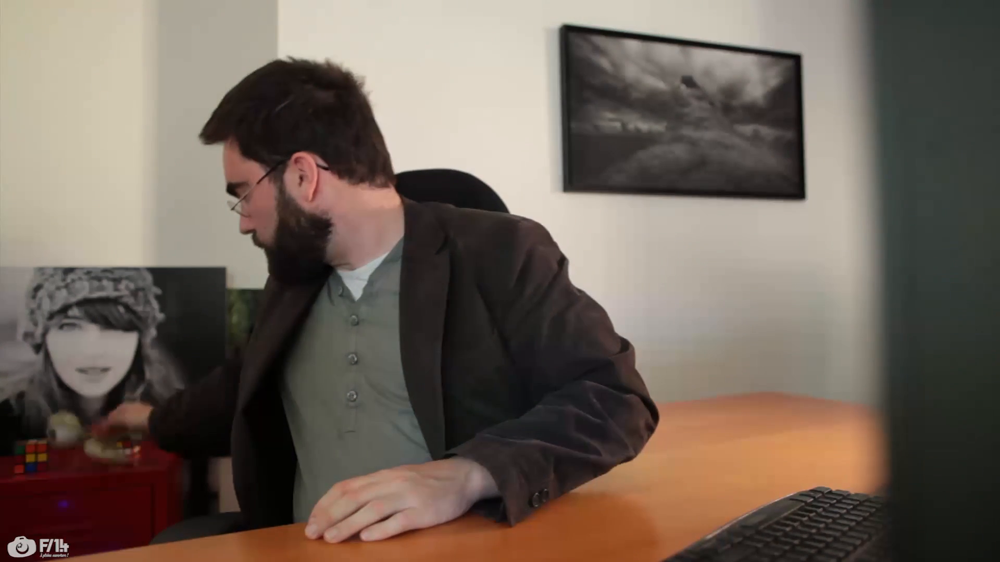
click(895, 426)
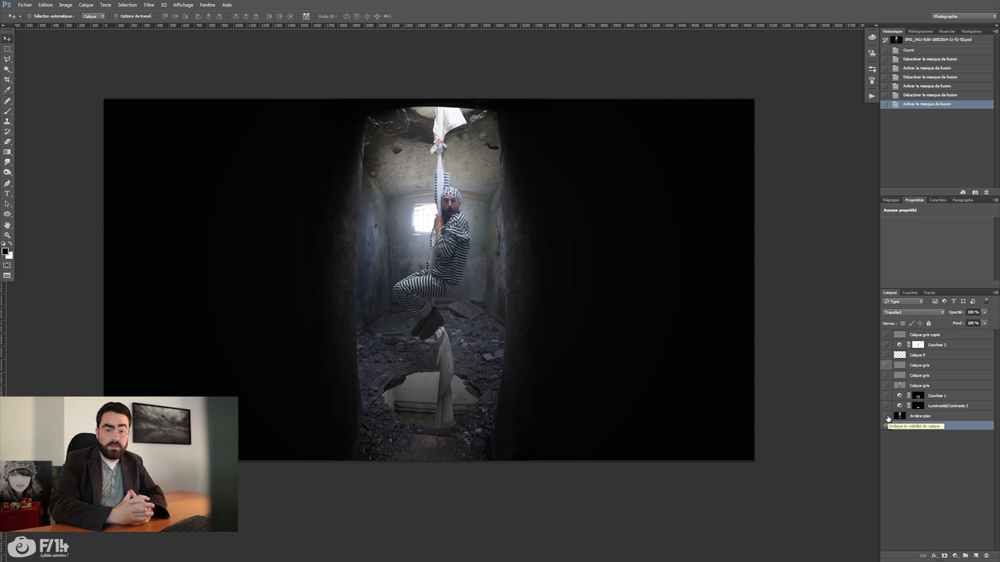
click(887, 418)
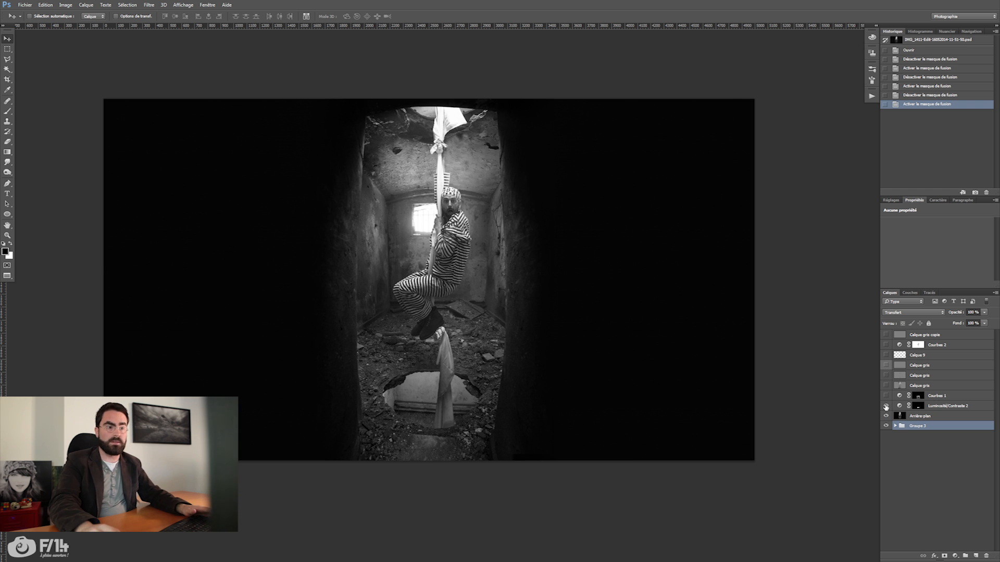
Step: Compare the image with and without the Luminosité/Contraste 2 adjustment and leave it visible
click(886, 407)
click(885, 407)
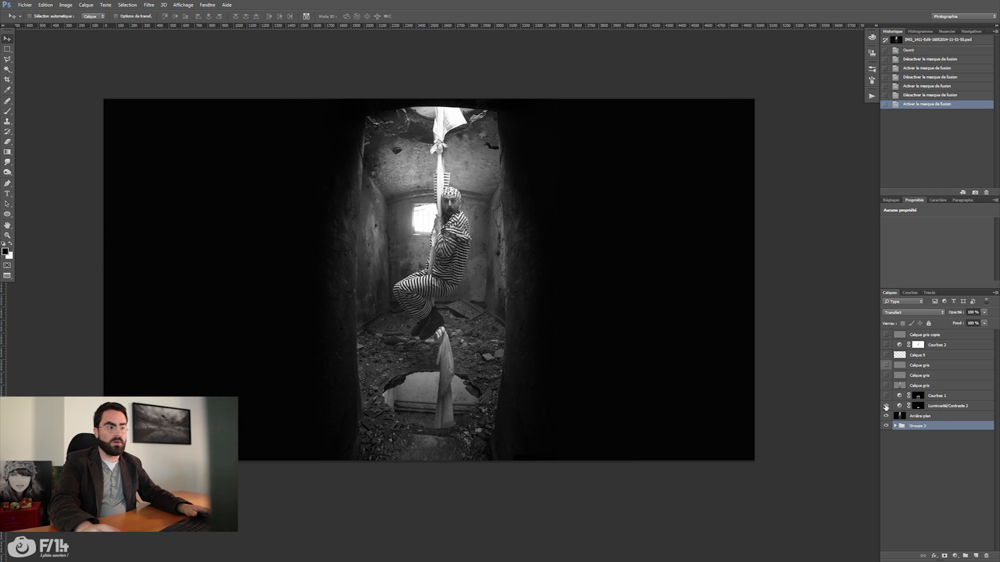
click(886, 407)
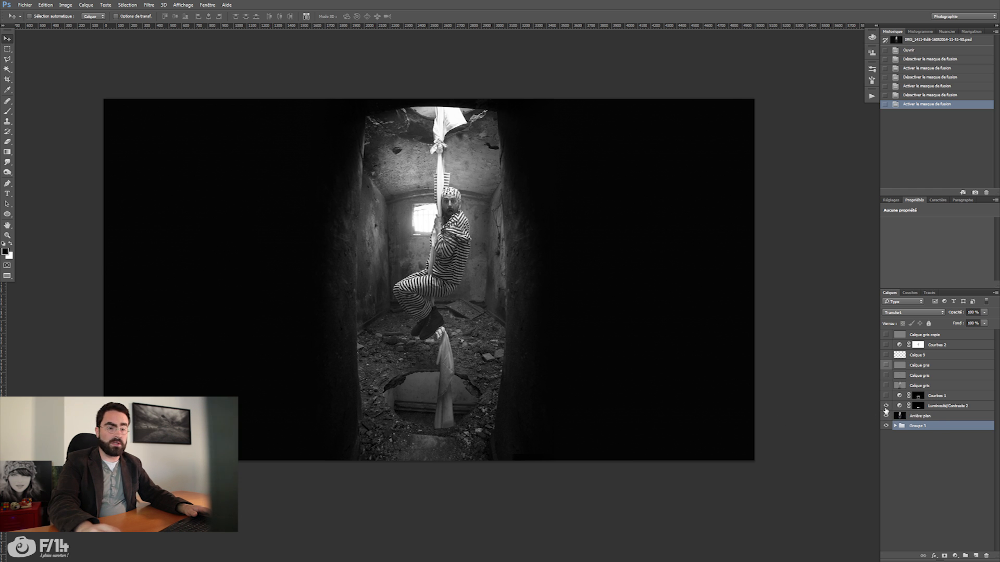
Step: Show the Courbes 1 adjustment and the Calque gris layer directly above it, comparing the image with and without each
click(885, 396)
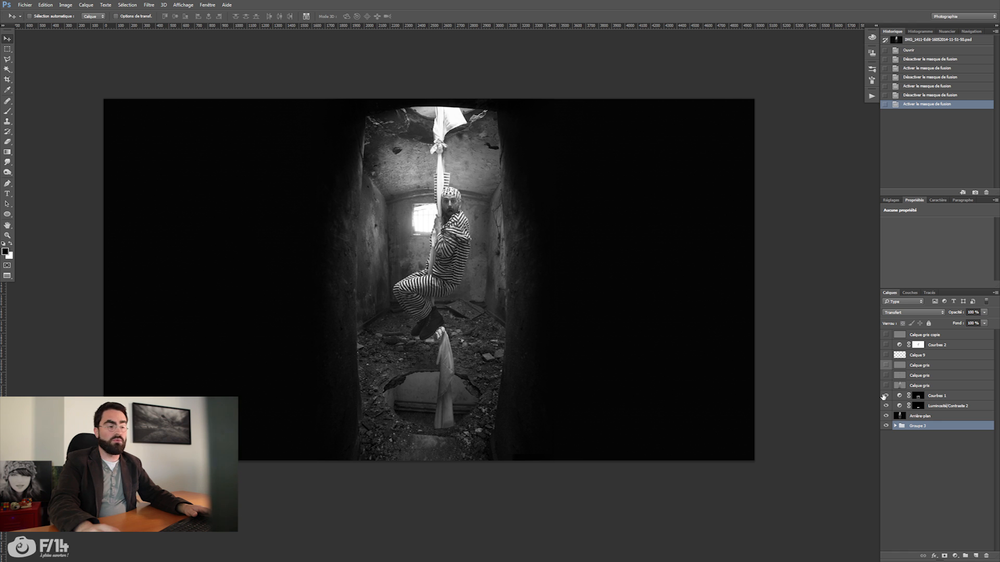
click(884, 397)
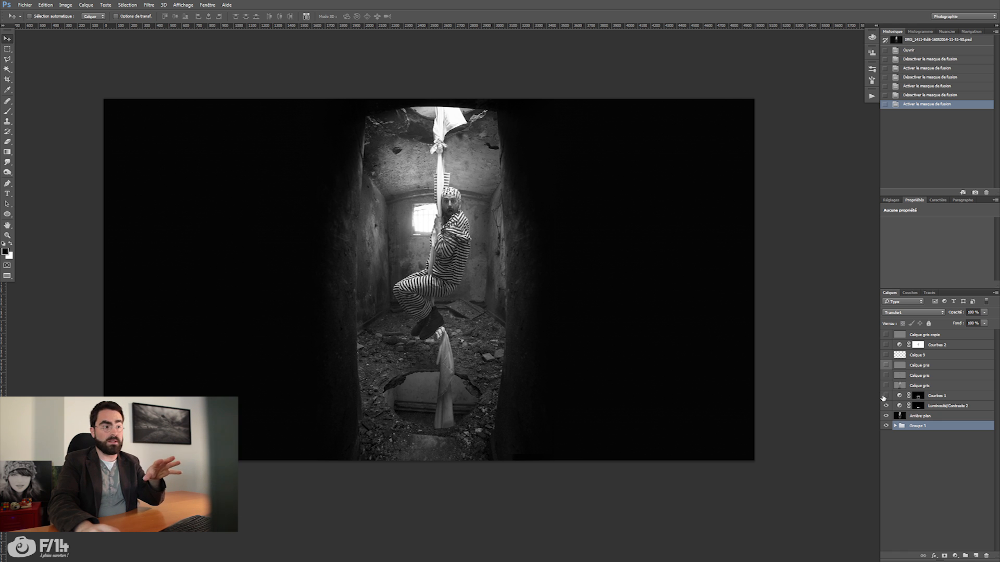
click(884, 397)
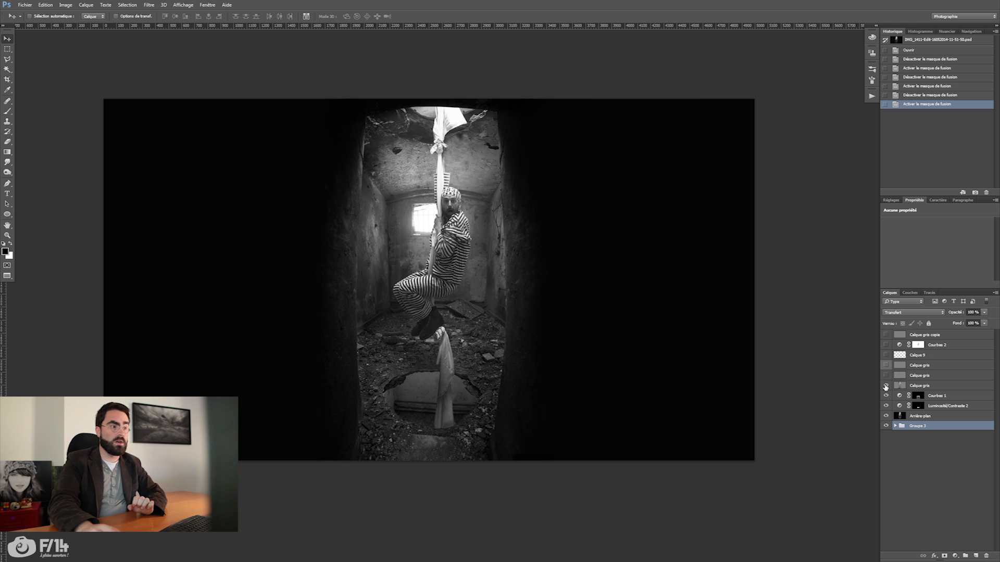
click(885, 385)
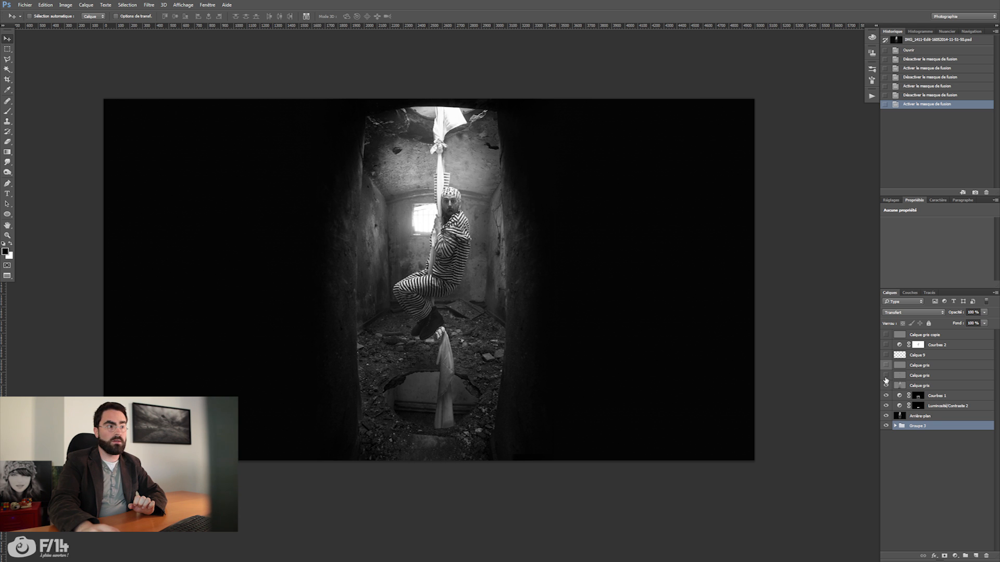
click(886, 386)
click(885, 386)
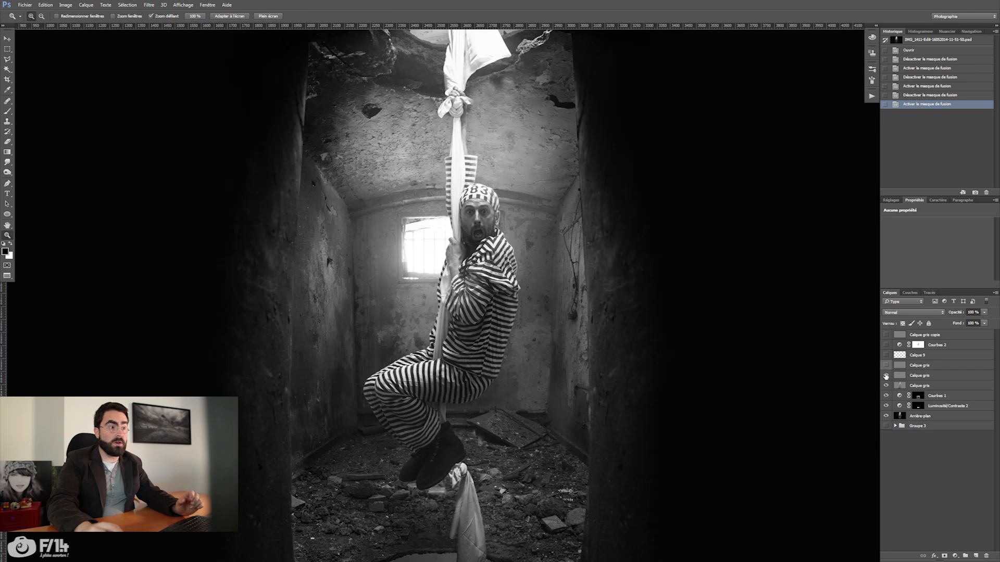
Step: Show the two remaining Calque gris layers, Calque 9, Courbes 2 and Calque gris copie, and check the Courbes 2 curve
click(886, 376)
click(887, 366)
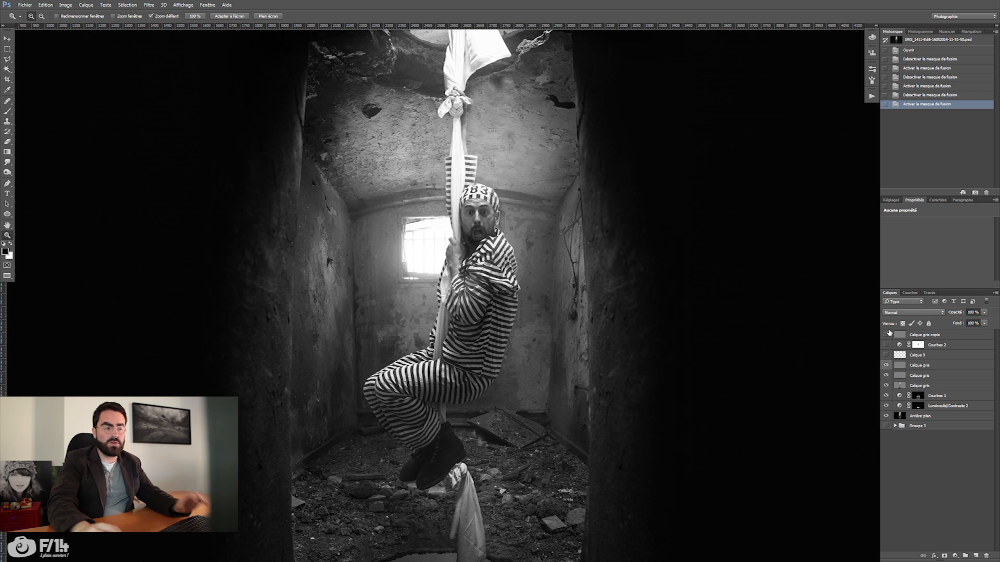
click(886, 355)
drag(946, 332, 946, 345)
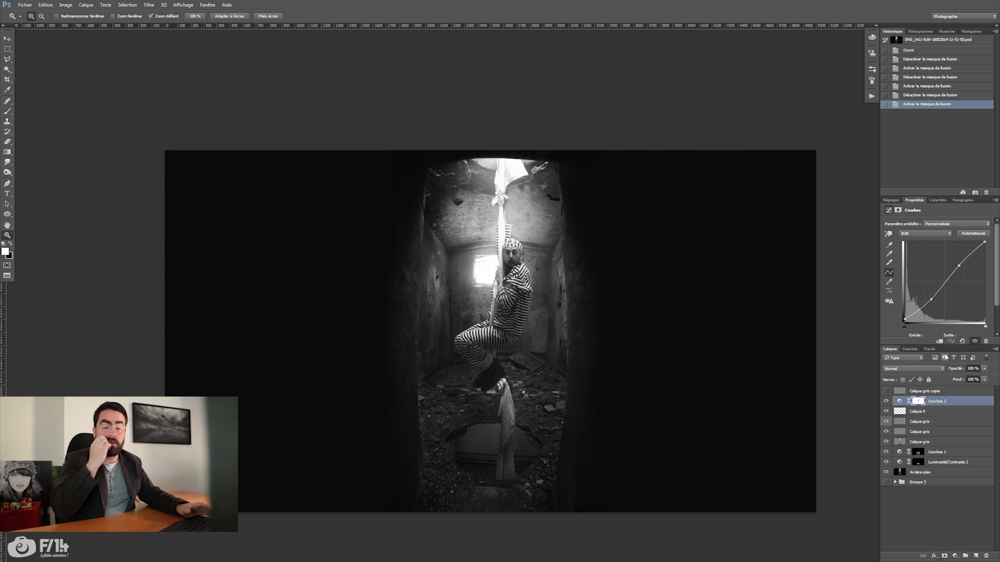
click(886, 390)
click(918, 391)
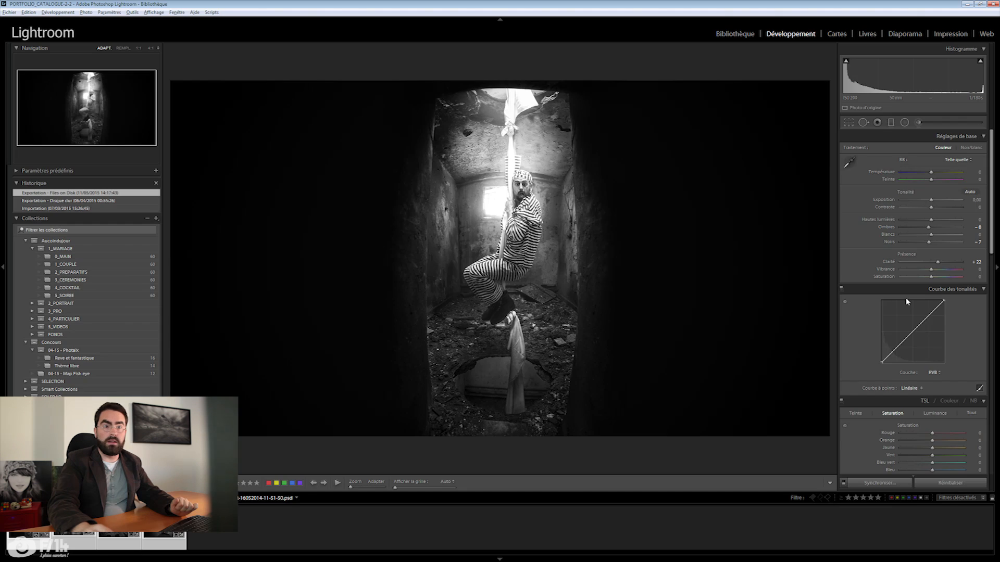
Step: Review the cell photo's development settings in Lightroom, from the basic adjustments to the lens corrections
scroll(905, 298, down, 5)
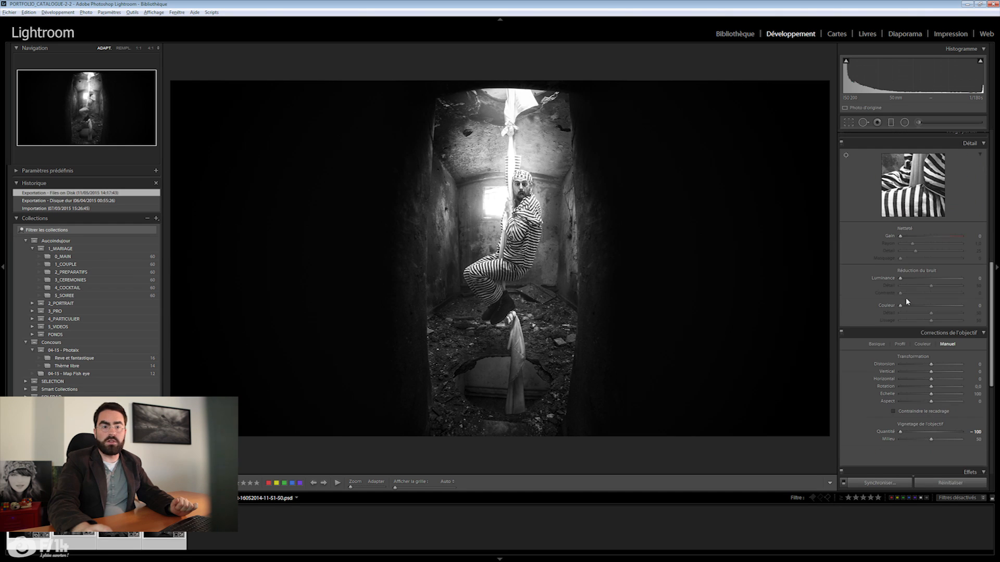
scroll(905, 297, up, 6)
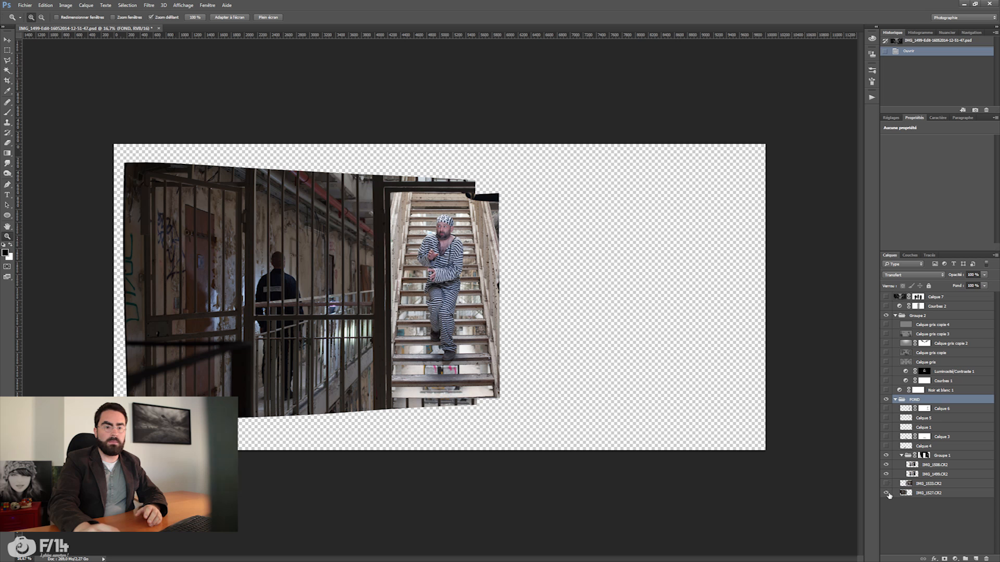
Step: Show IMG_1533.CR2 in the staircase composite's FOND group and compare the background with and without it
click(886, 483)
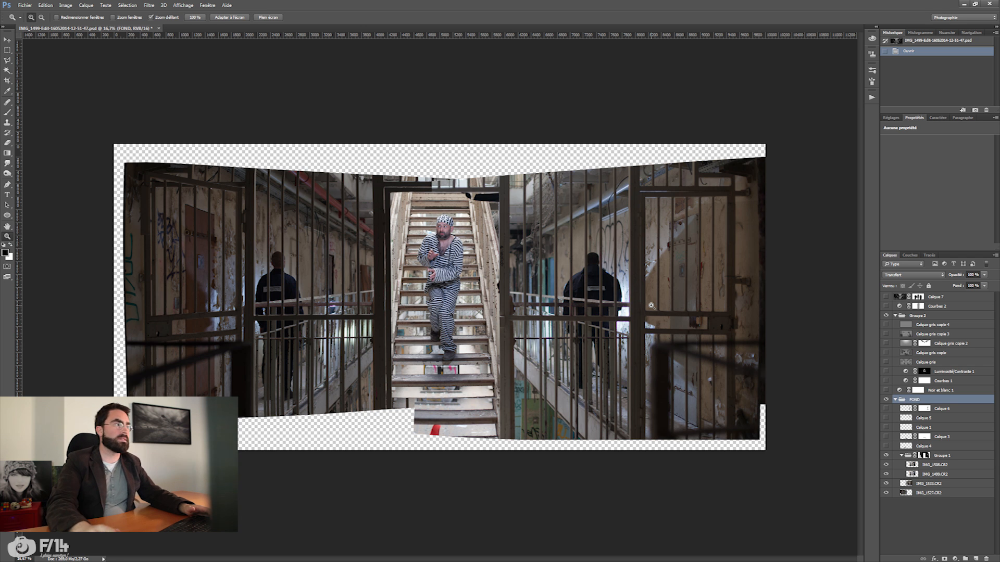
click(885, 487)
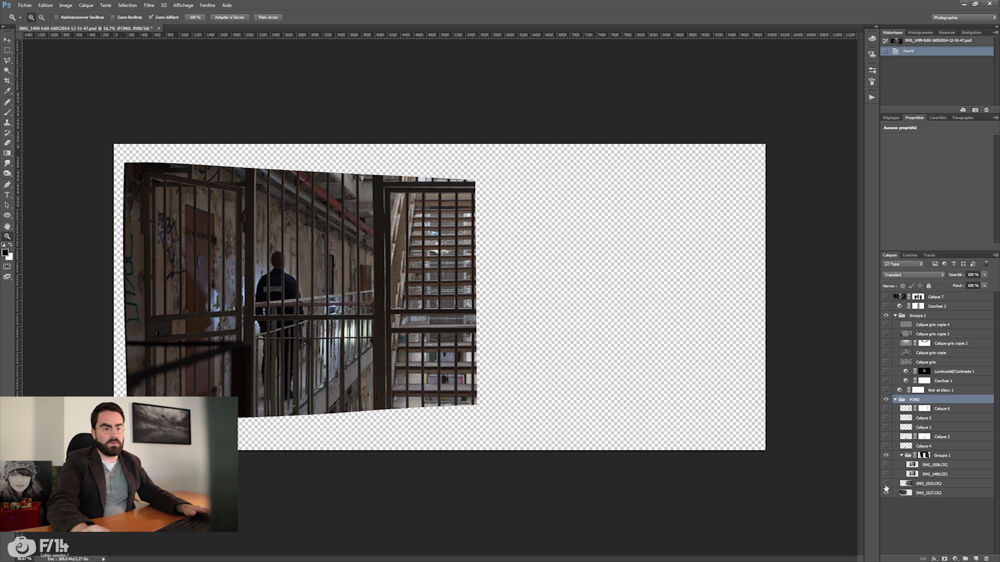
click(885, 488)
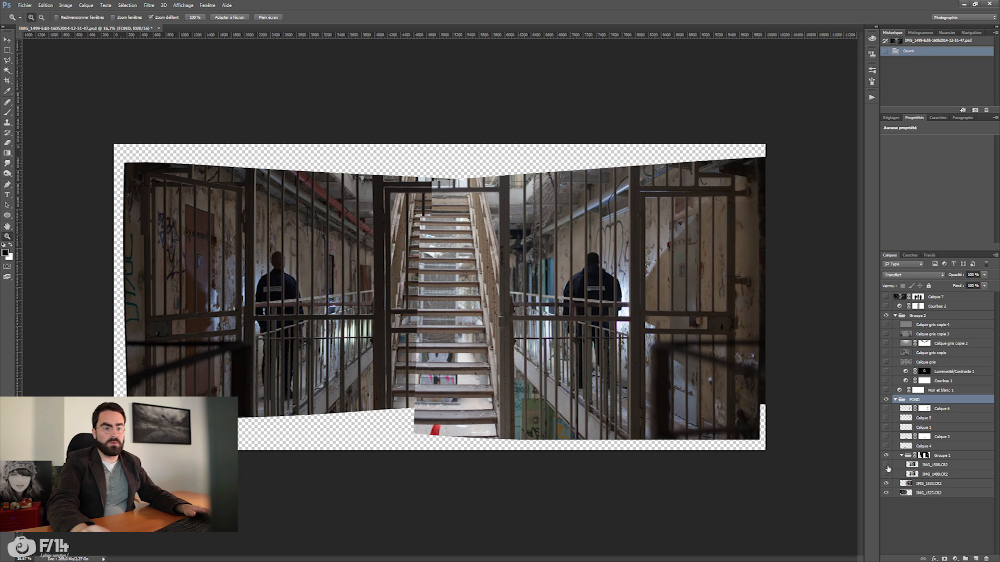
click(885, 485)
click(886, 485)
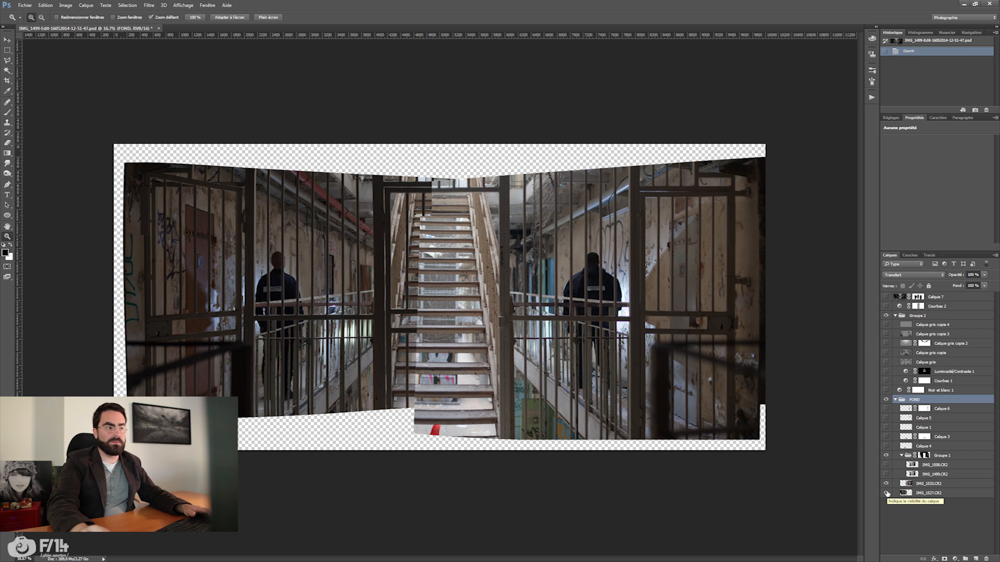
Step: Compare the staircase background with the two Groupe 1 photos shown and hidden, leaving IMG_1533.CR2 visible
drag(886, 474, 886, 464)
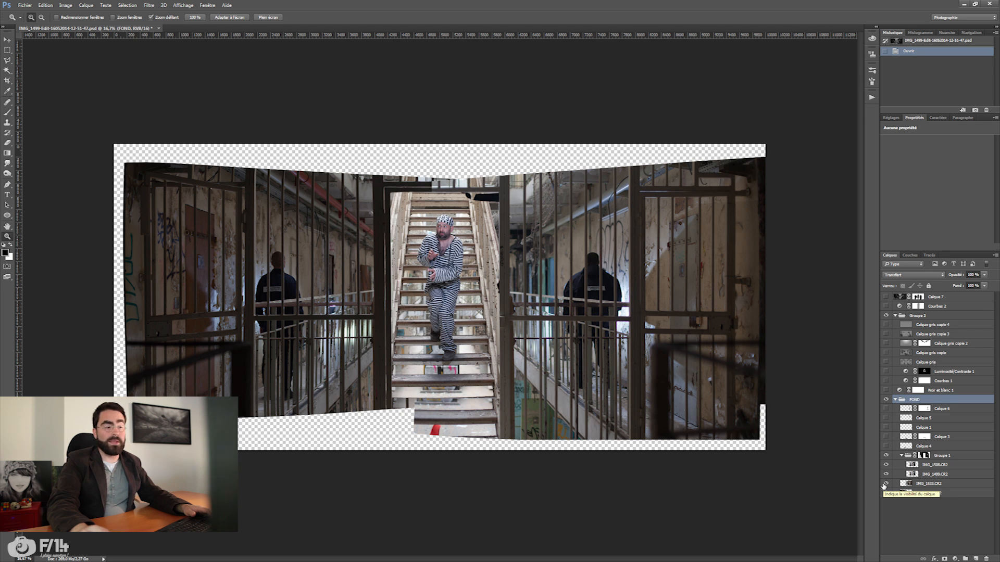
drag(886, 475, 886, 484)
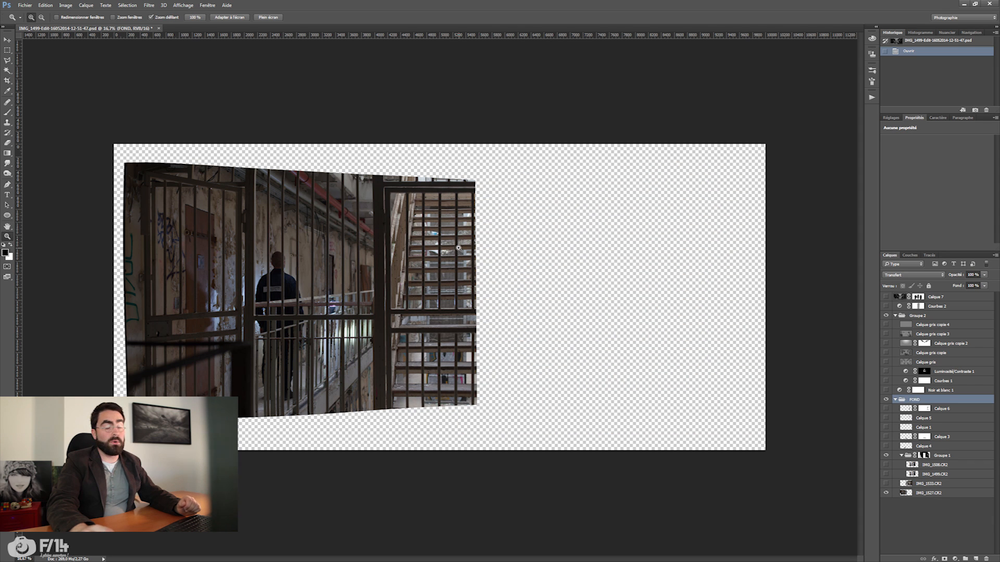
click(885, 483)
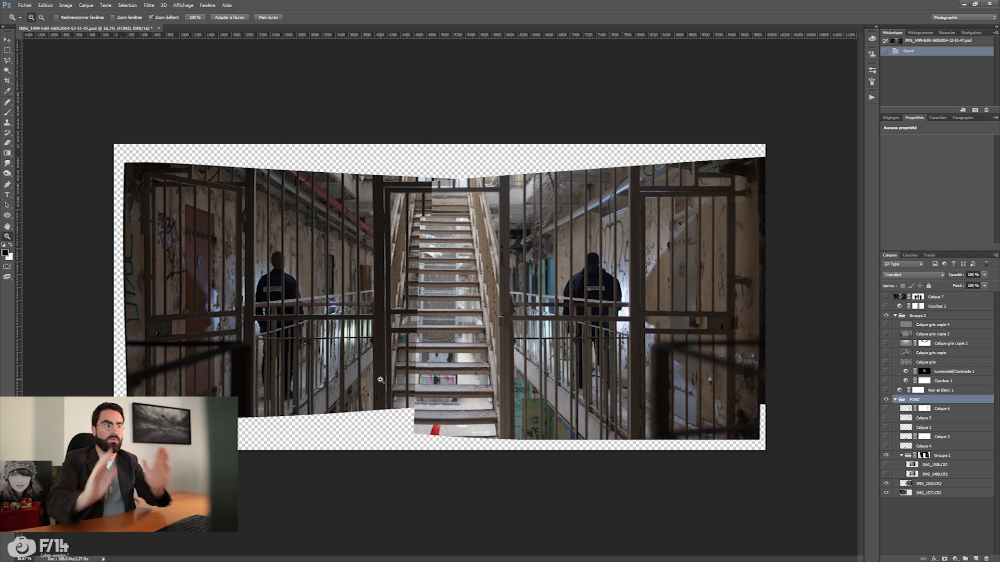
Step: Show all layers of the FOND group and compare the image with and without Calque 6, Calque 5 and Calque 1
mouse_move(886, 408)
mouse_down()
mouse_move(886, 446)
mouse_move(886, 408)
mouse_up()
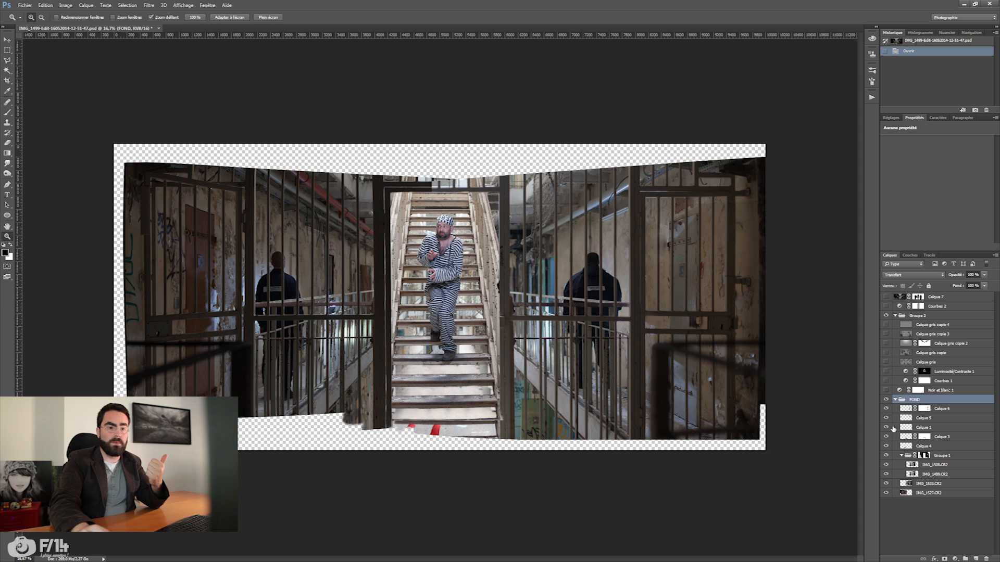
click(885, 410)
click(885, 409)
click(885, 418)
click(885, 418)
click(885, 427)
click(886, 427)
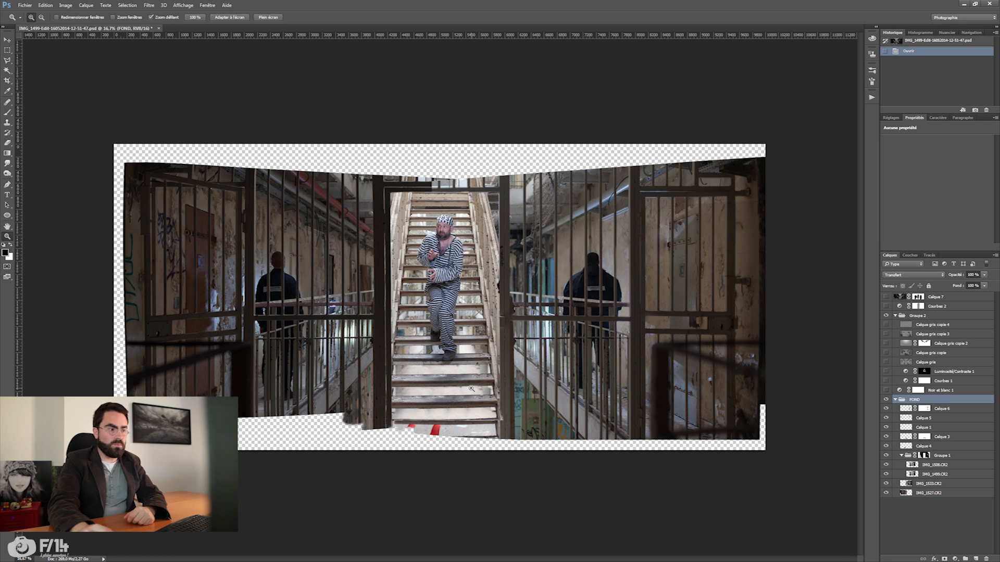
drag(458, 390, 408, 381)
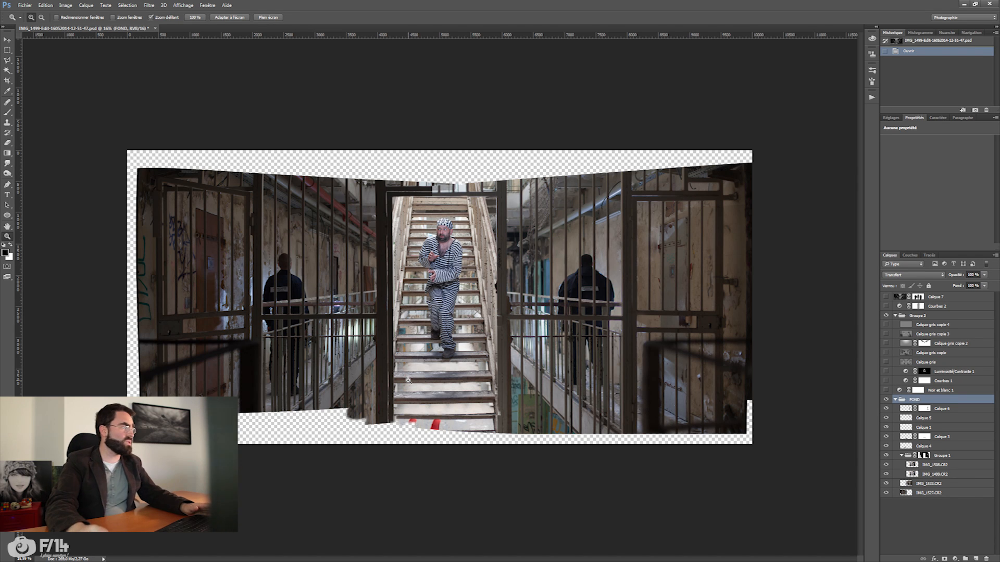
Step: Collapse the FOND group and show the Noir et blanc 1, Courbes 1 and Luminosité/Contraste 1 adjustments
click(895, 399)
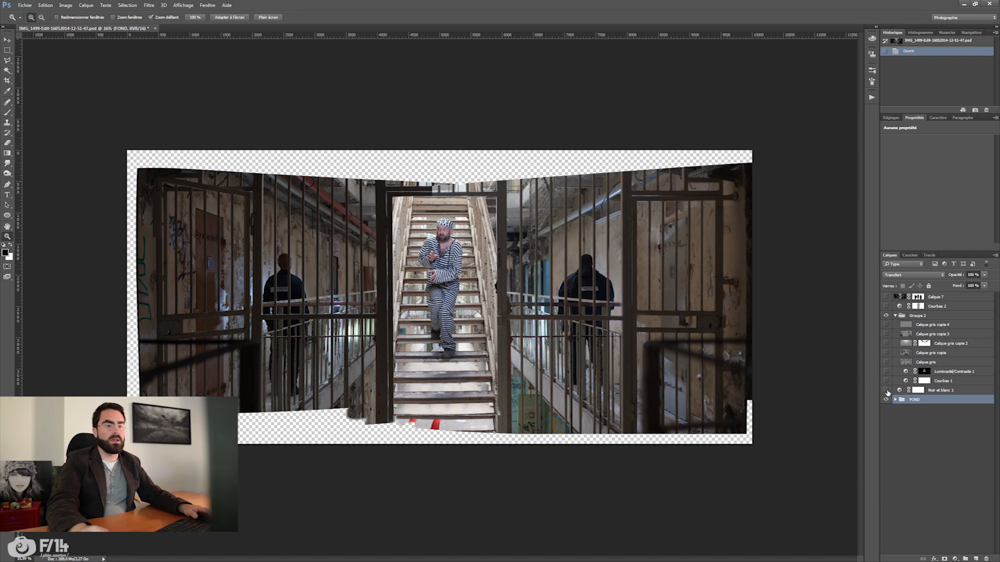
click(887, 390)
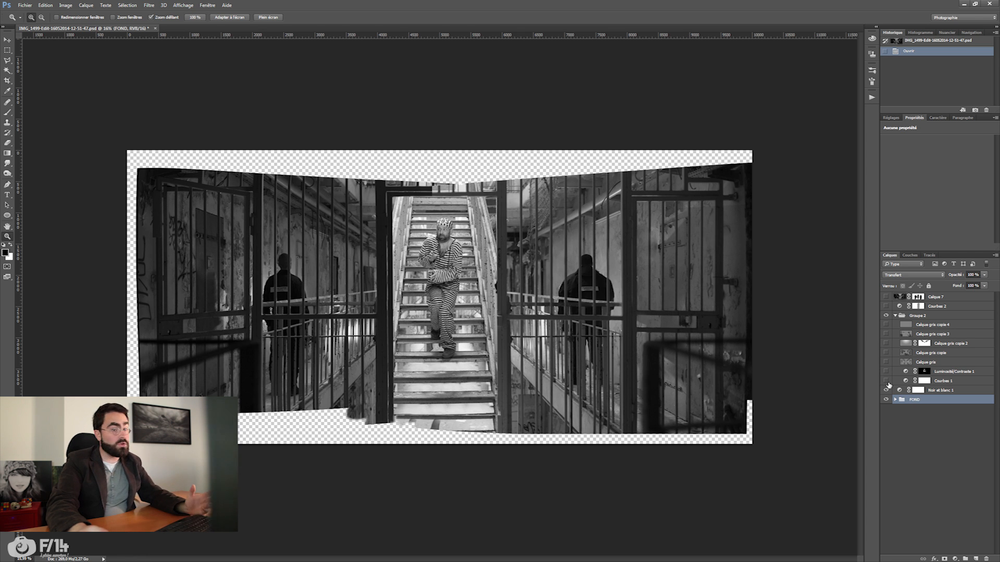
click(887, 382)
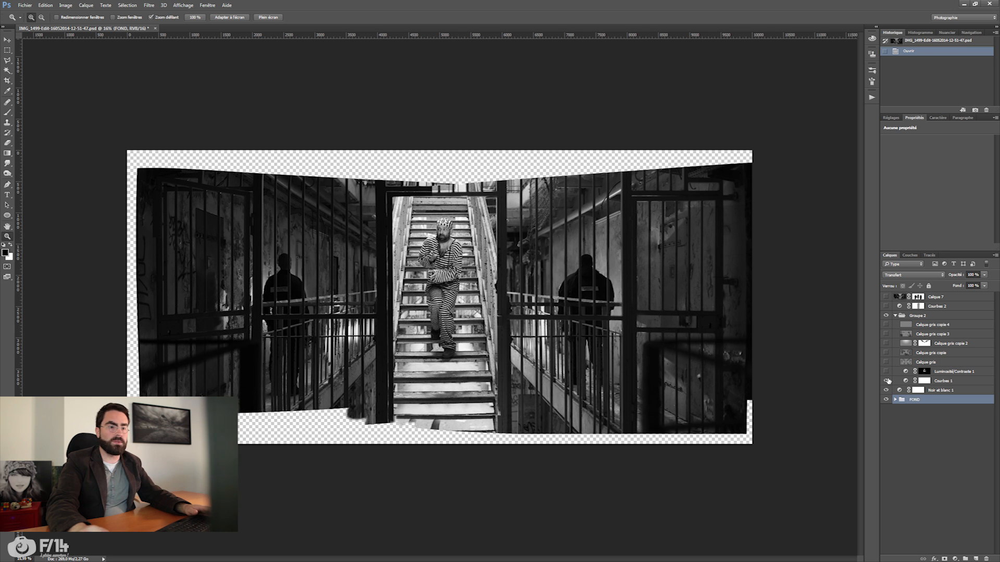
click(886, 372)
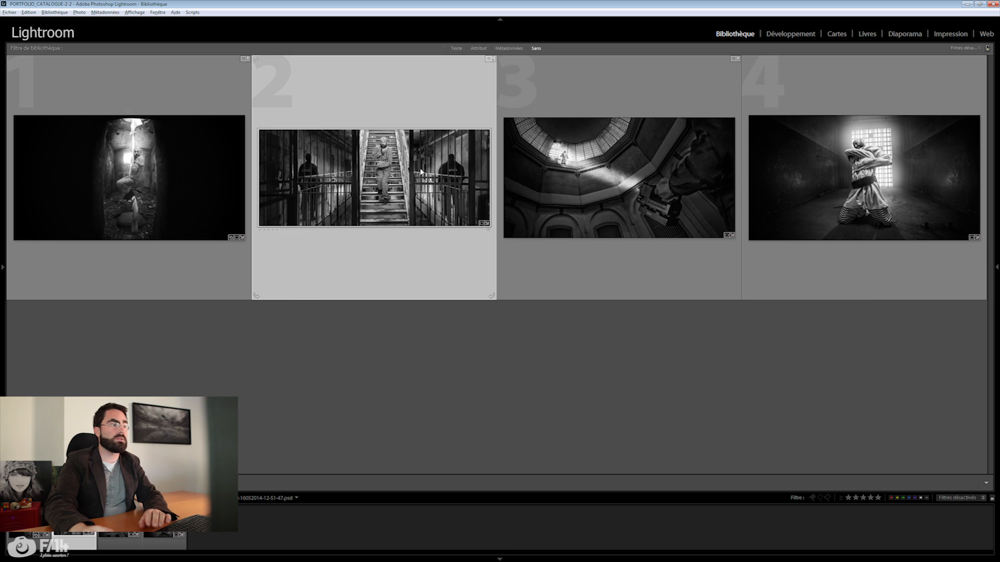
Step: Inspect the finished staircase photo enlarged in Lightroom and return to the Photoshop composite
double_click(421, 172)
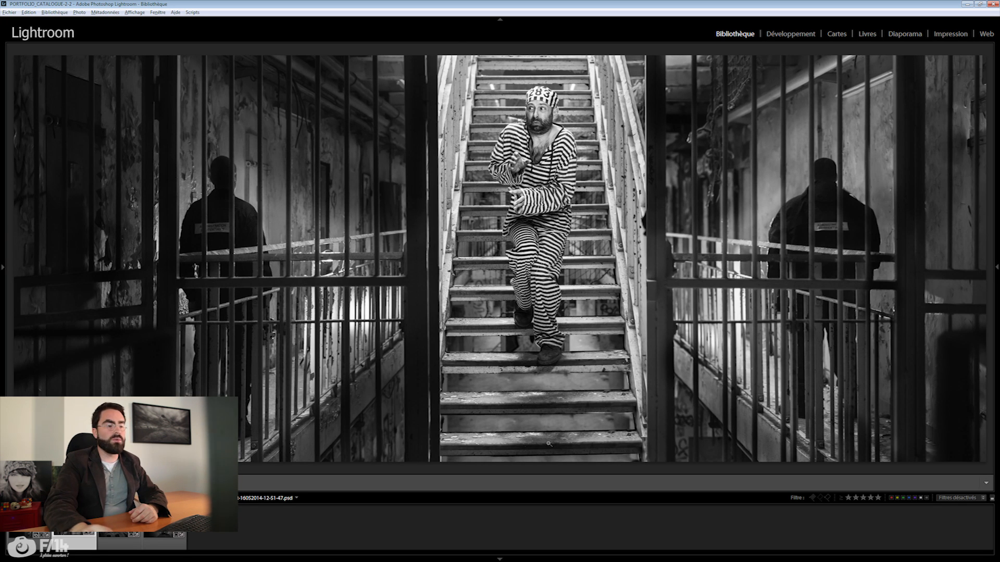
key(alt+Tab)
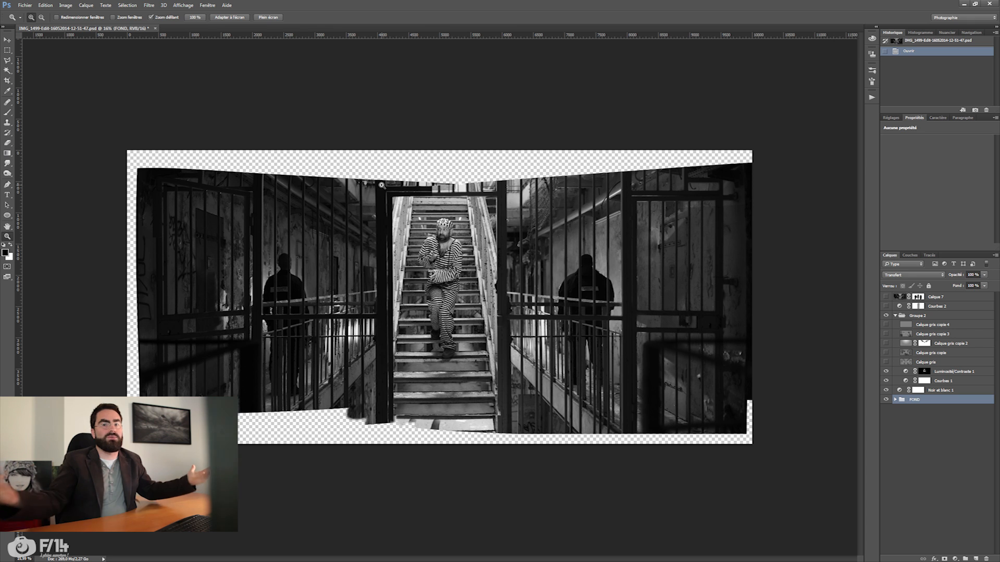
Step: Show the Calque gris layers in Groupe 2, from Calque gris up through its copies
click(886, 363)
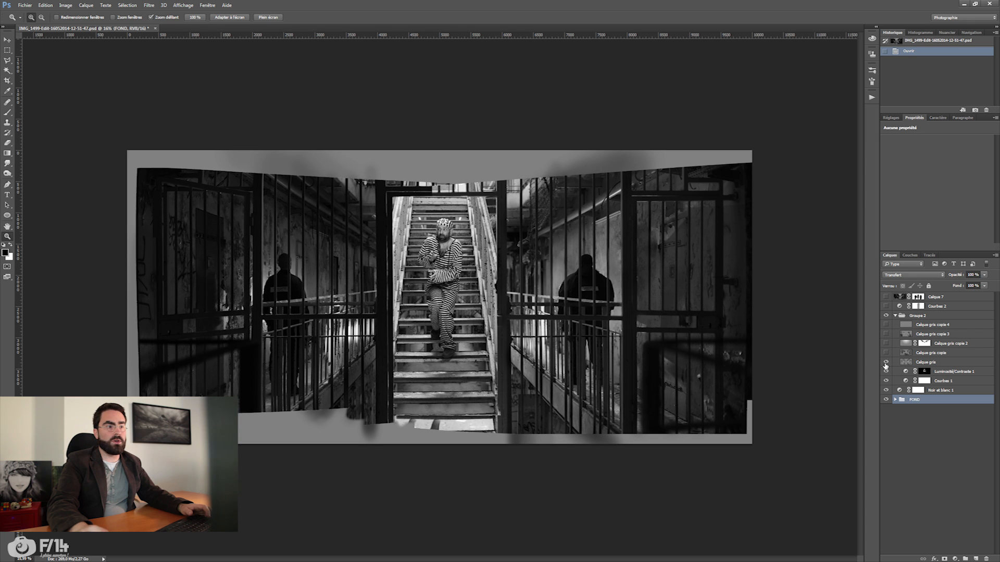
click(885, 353)
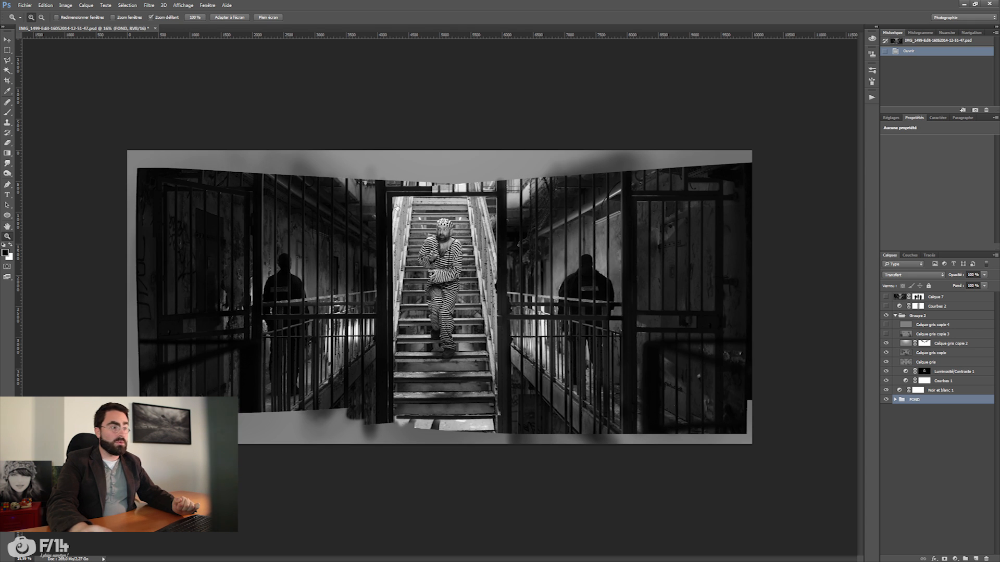
click(886, 342)
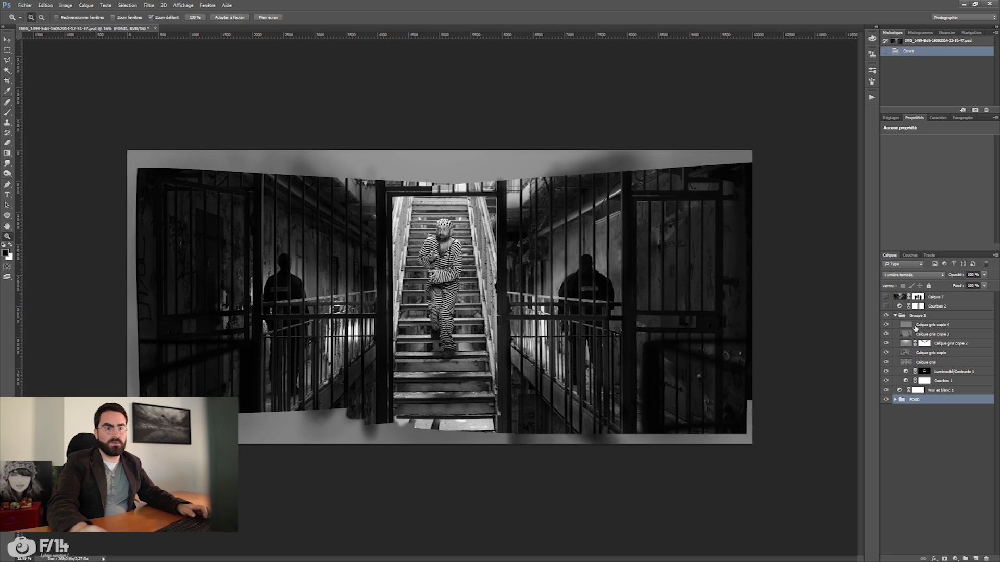
Step: Select Calque gris copie 4, view it in isolation, and restore the visibility of the other layers
click(915, 327)
click(885, 325)
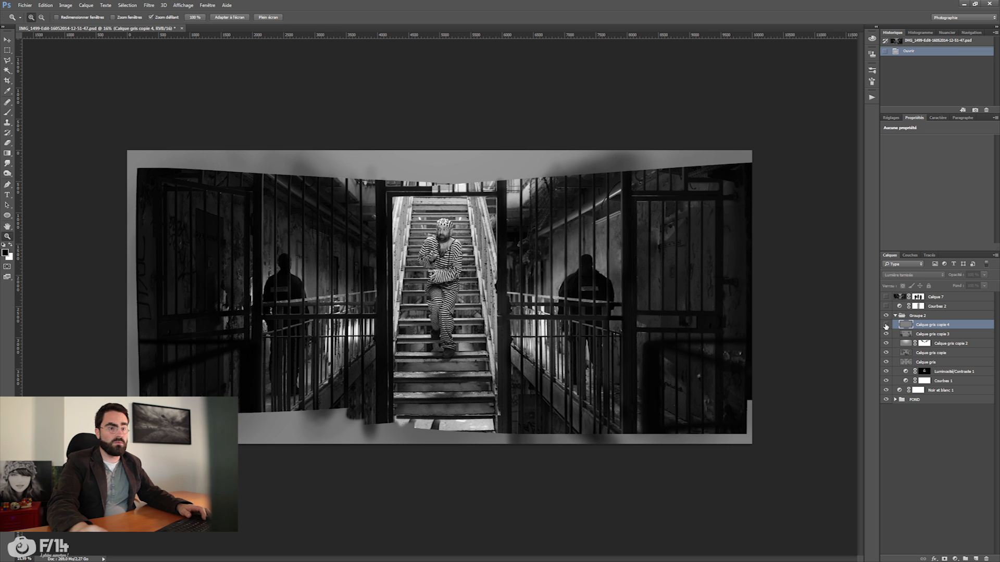
alt+click(885, 325)
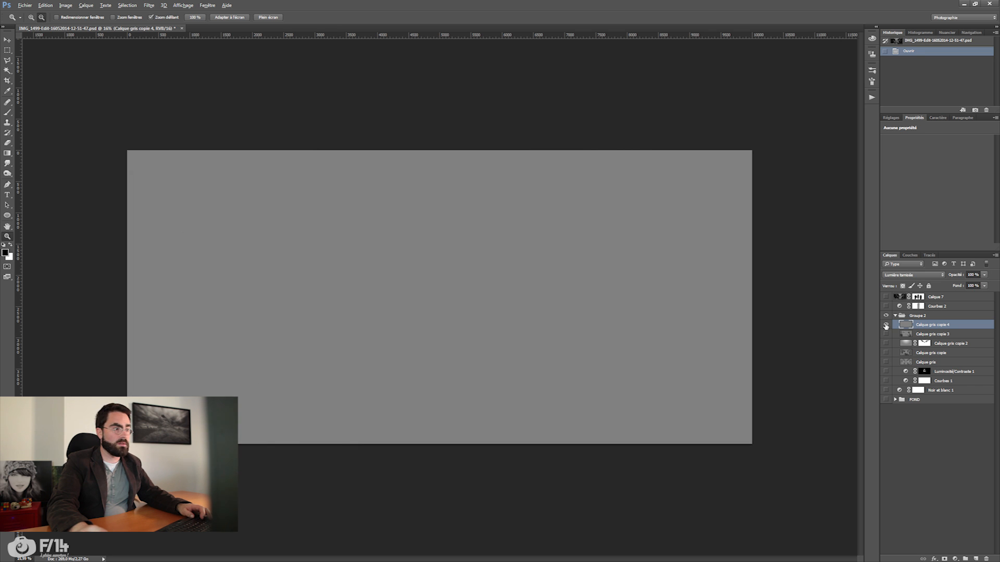
alt+click(885, 325)
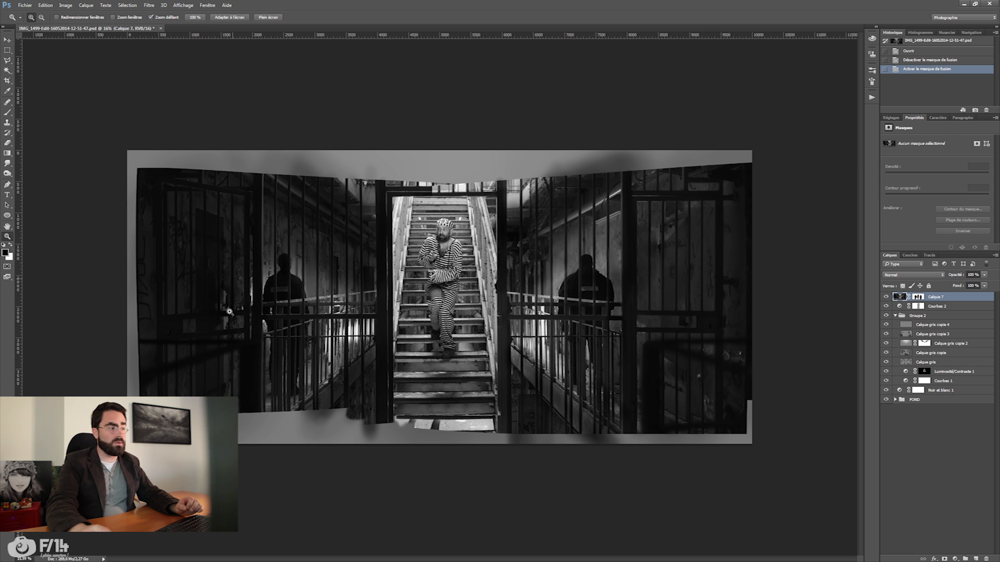
Step: Switch to Lightroom and review the staircase photo's development settings
key(alt+Tab)
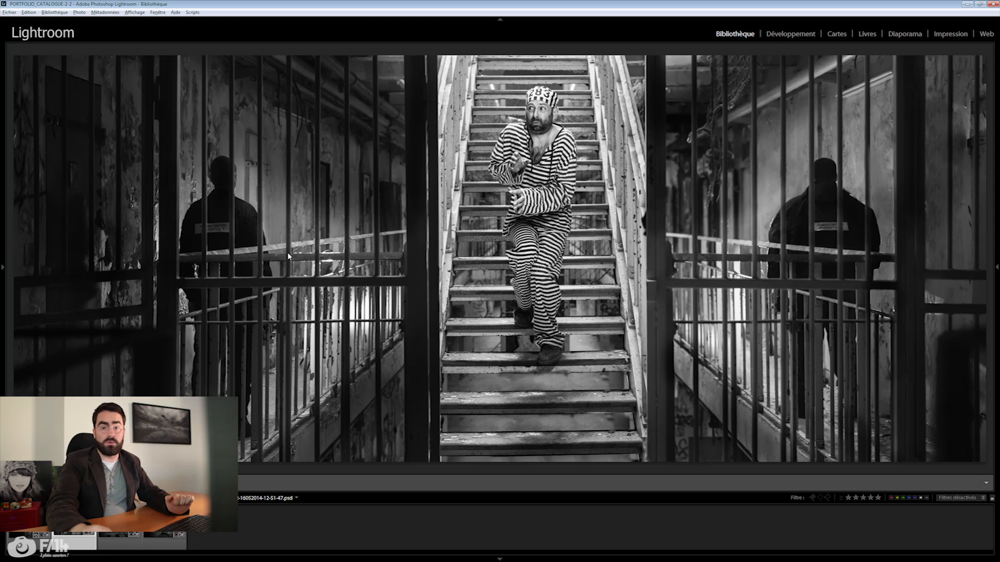
key(d)
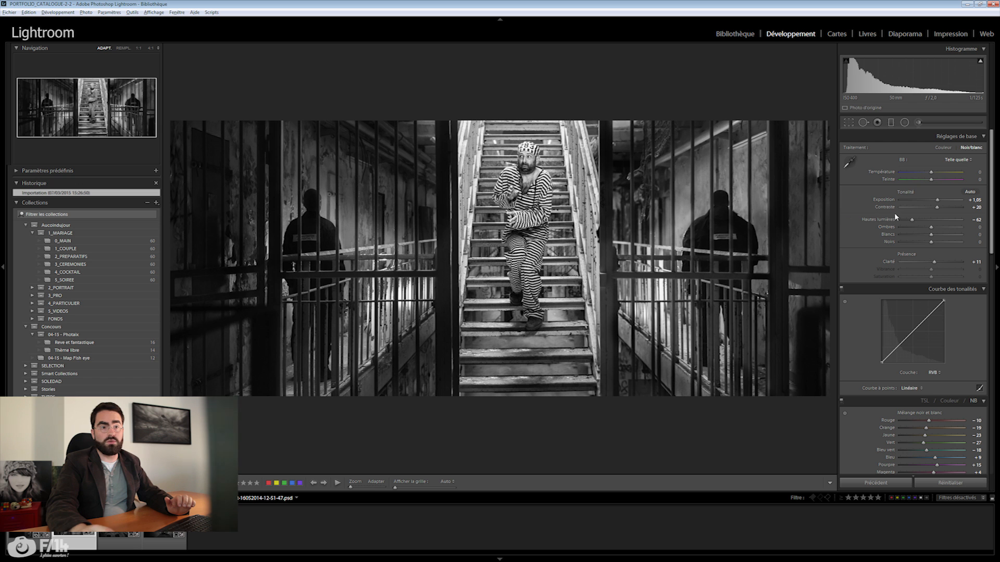
scroll(908, 224, down, 2)
scroll(908, 242, up, 2)
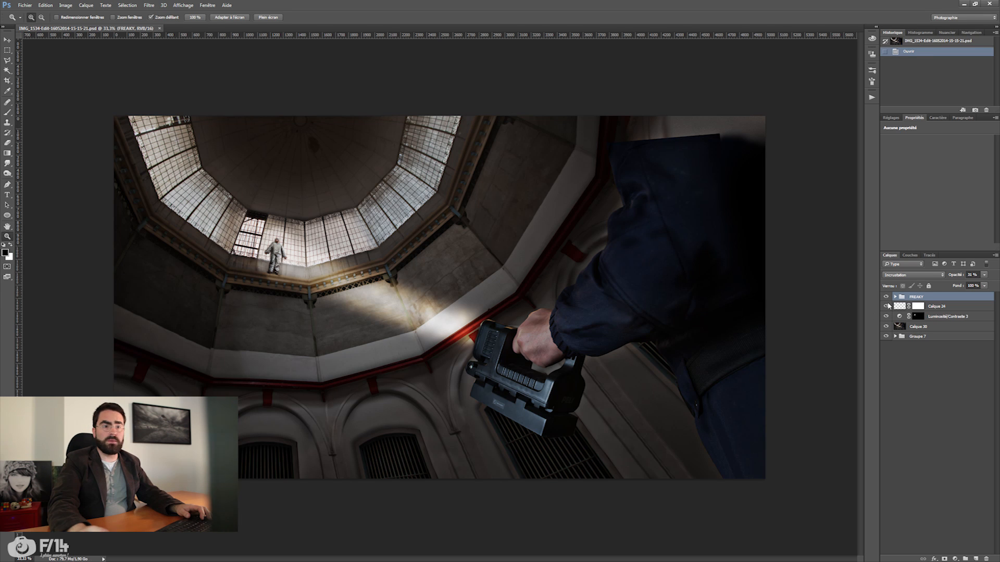
Step: Reveal the base dome photo at the bottom of the FOND group, followed by IMG_1534.CR2 and its copies, comparing the second copy on and off
click(897, 390)
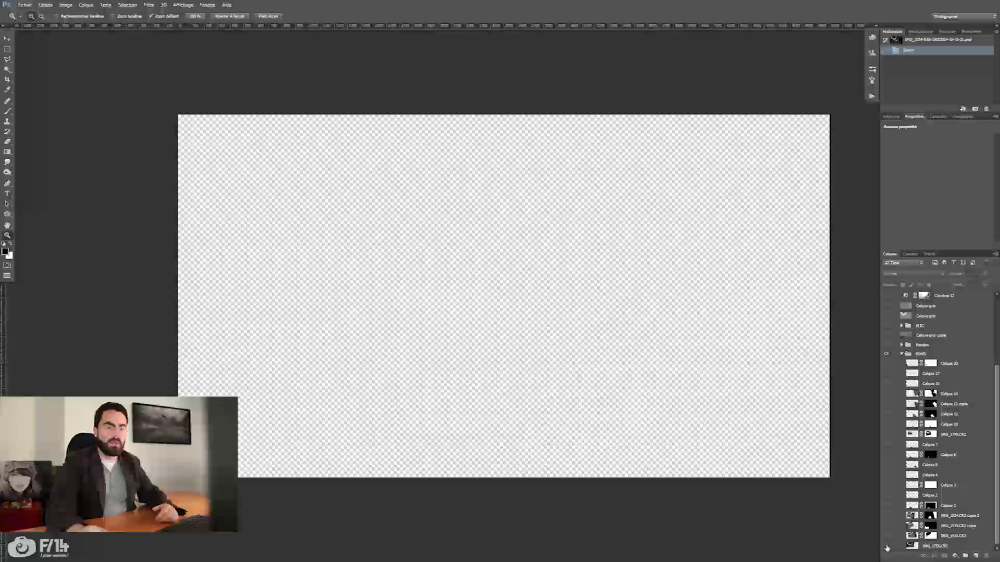
click(886, 547)
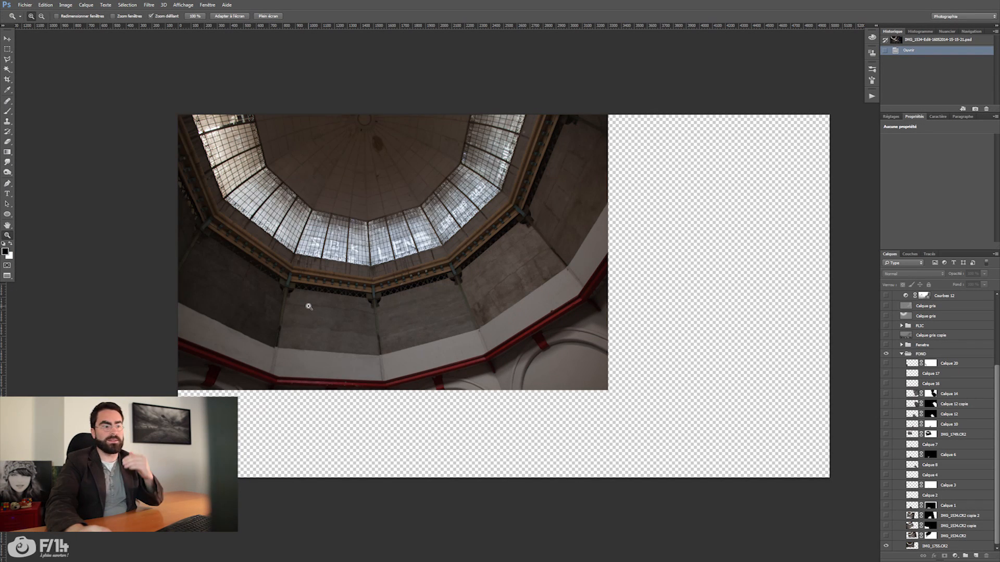
click(885, 536)
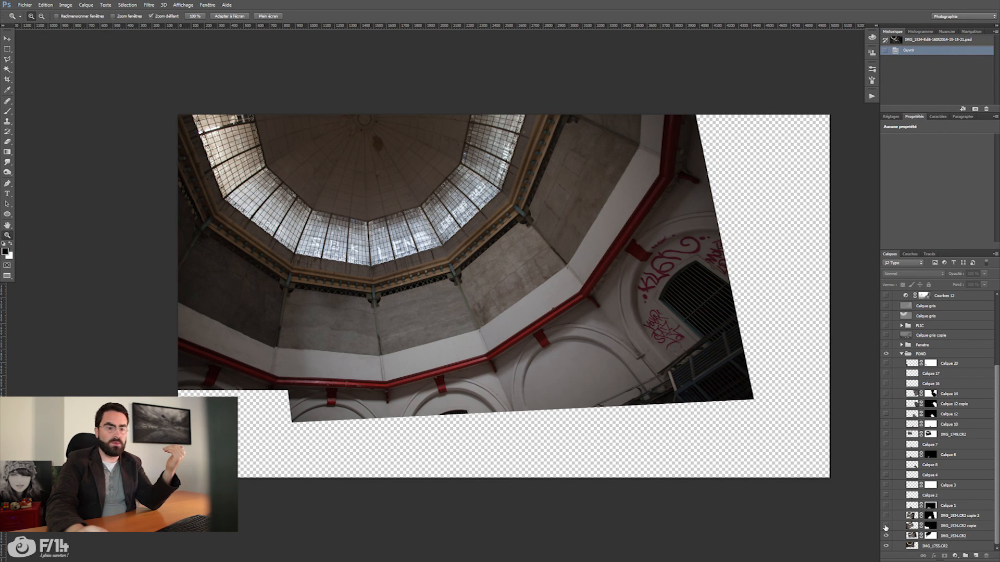
click(886, 527)
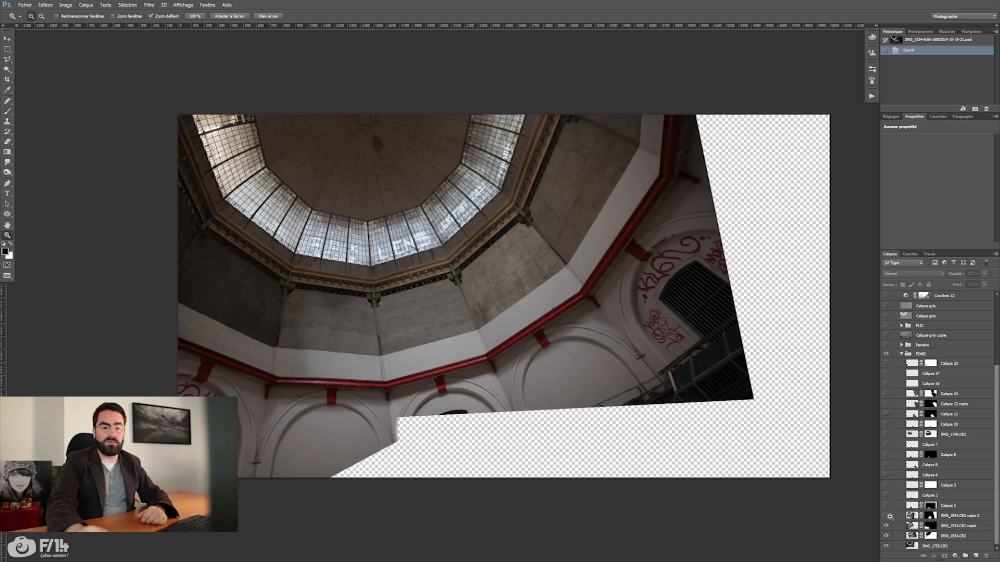
click(886, 516)
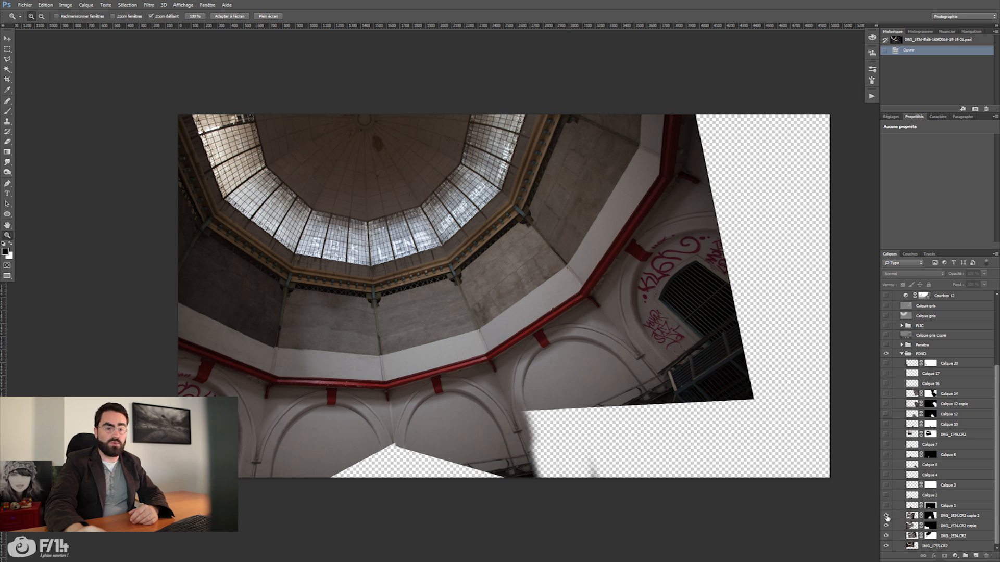
click(886, 516)
click(886, 516)
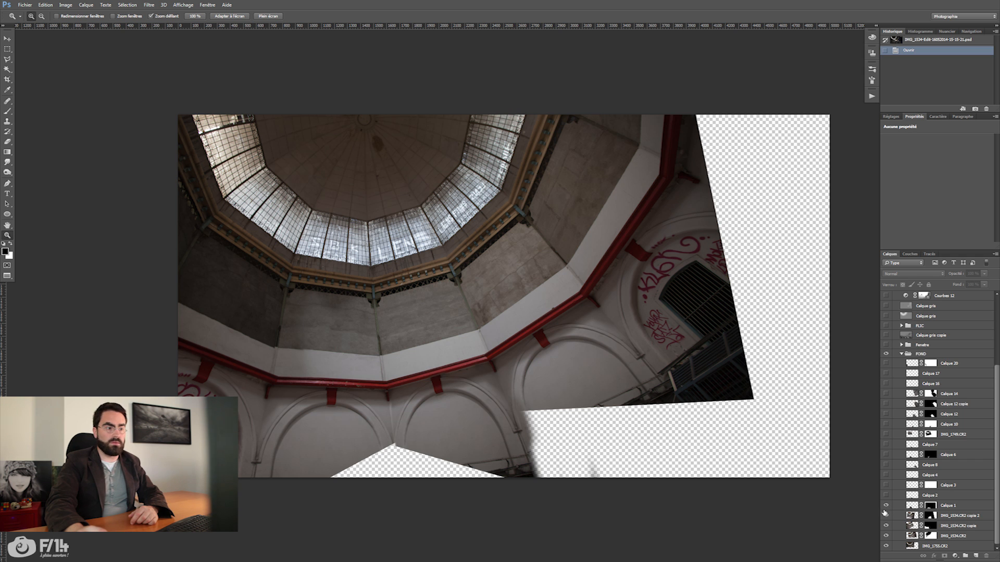
Step: Show the FOND group's retouching layers from Calque 2 up through IMG_1749.CR2 and Calque 10
click(886, 496)
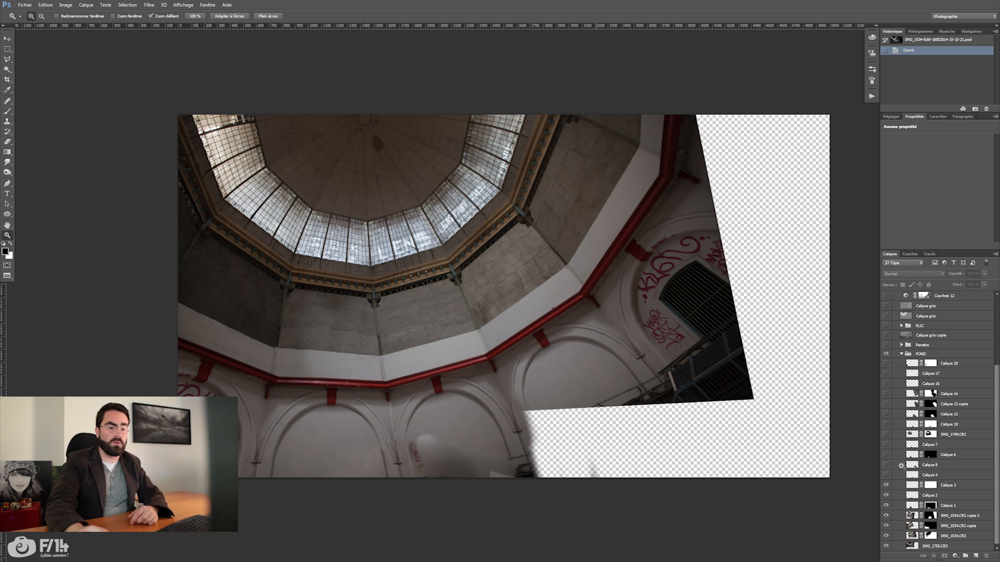
click(887, 475)
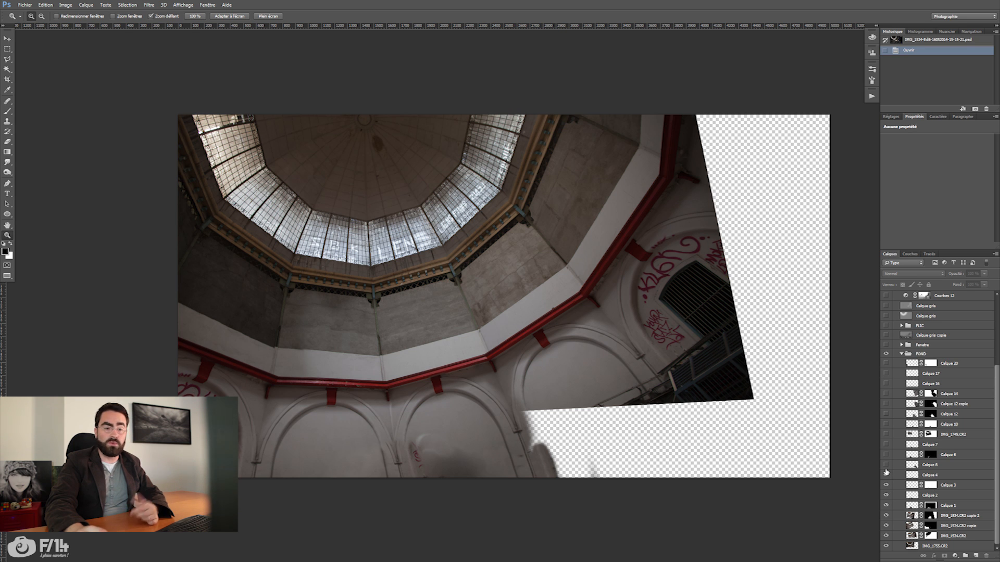
click(886, 454)
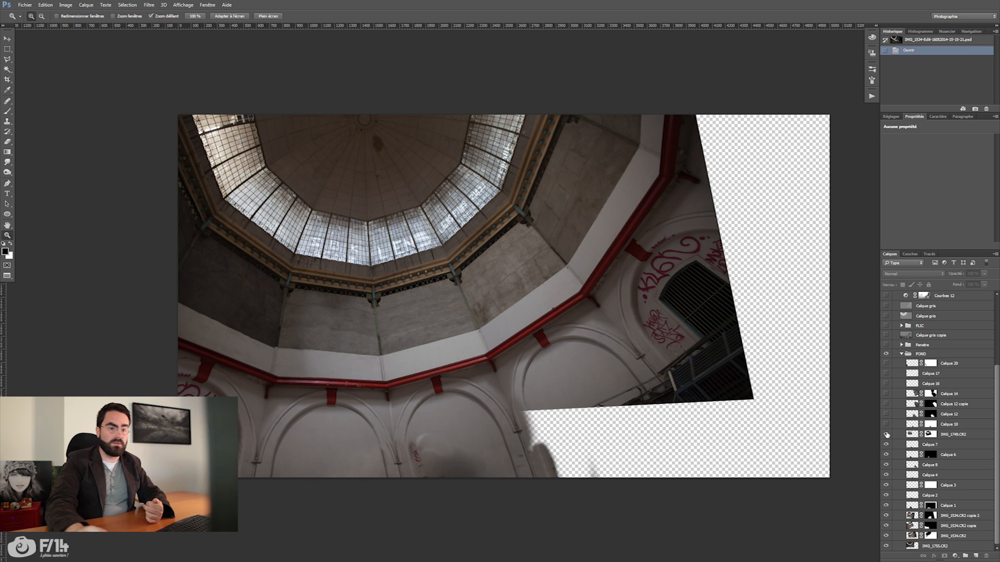
click(886, 434)
click(886, 404)
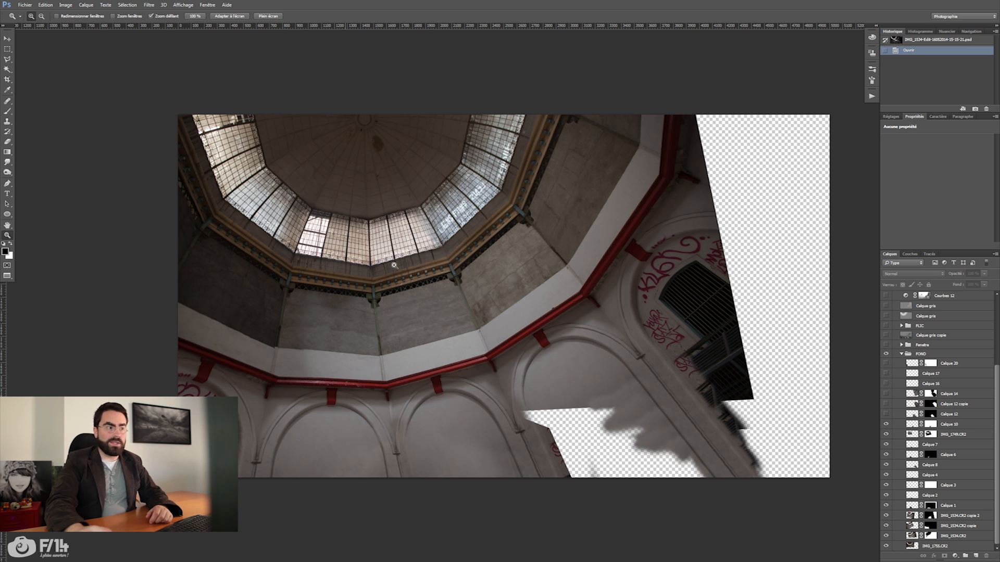
Step: Compare the dome windows with and without IMG_1749.CR2 and inspect the replaced panes up close
click(887, 435)
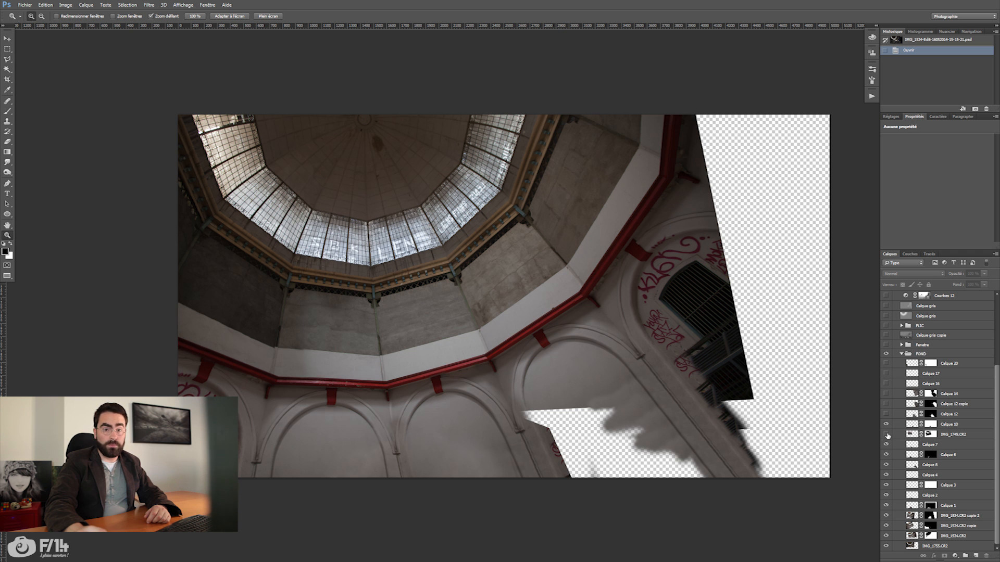
click(350, 268)
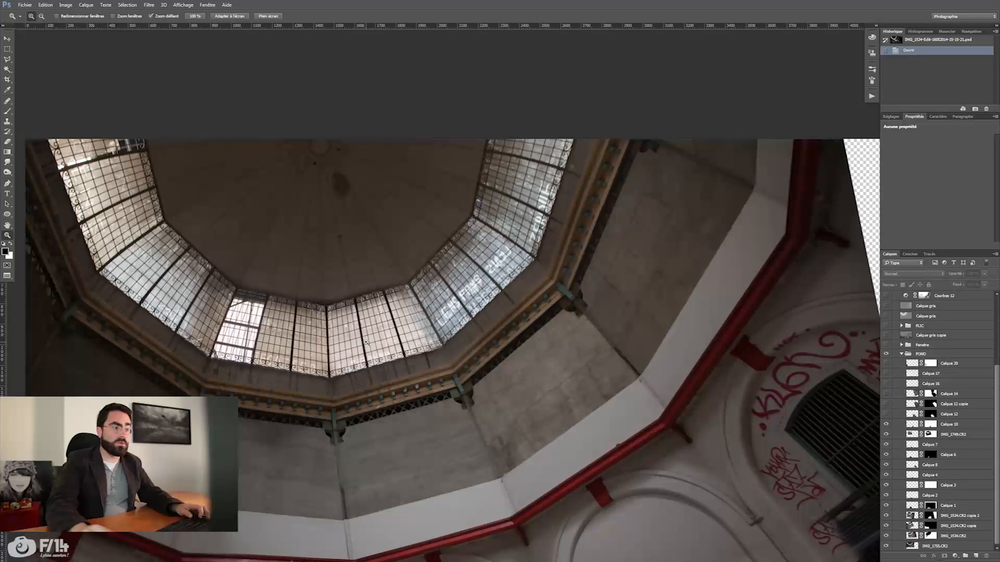
drag(388, 333, 419, 241)
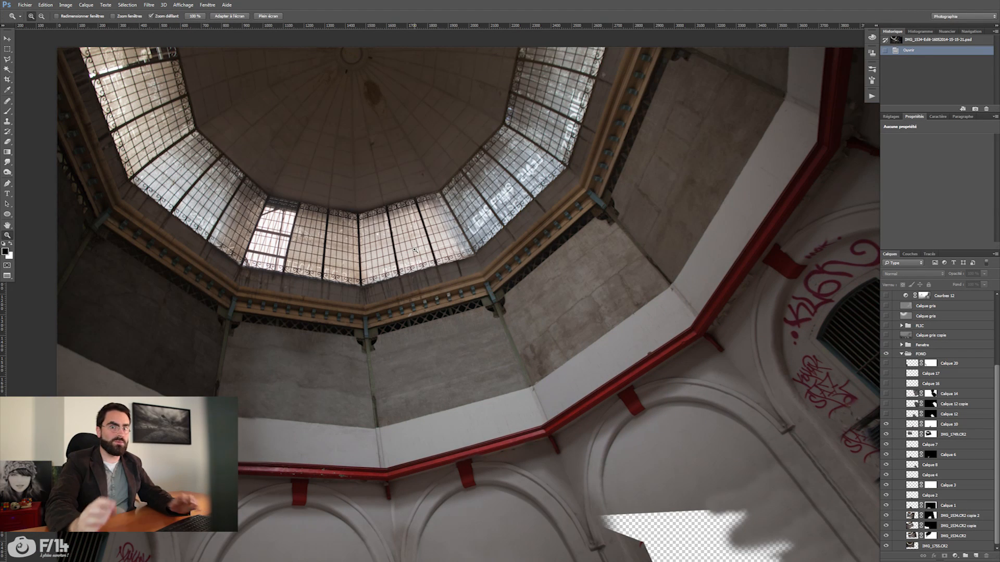
drag(468, 276, 379, 286)
Step: Show the FOND group's remaining wall extension layers, from Calque 12 and its copy up through Calque 20
click(886, 414)
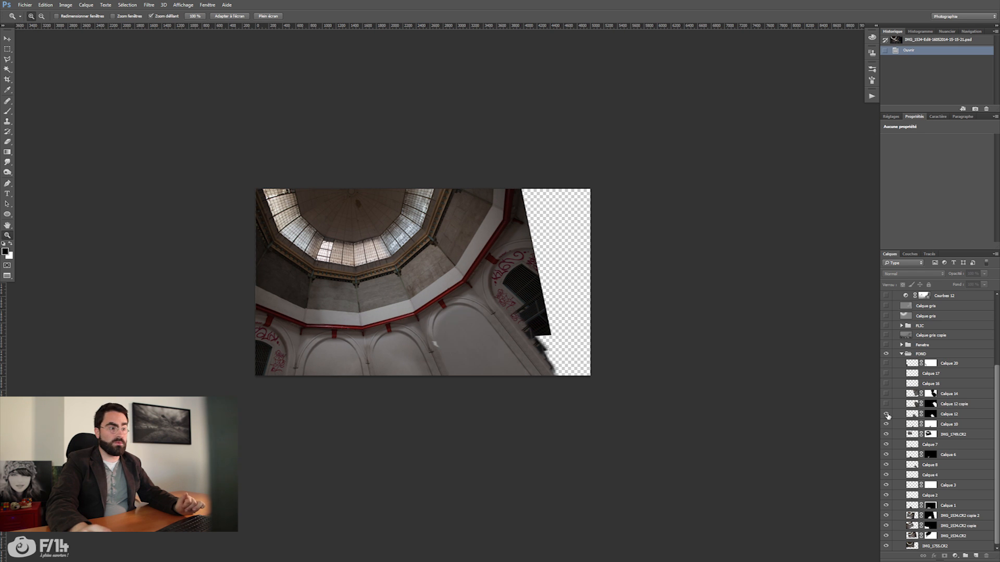
click(886, 404)
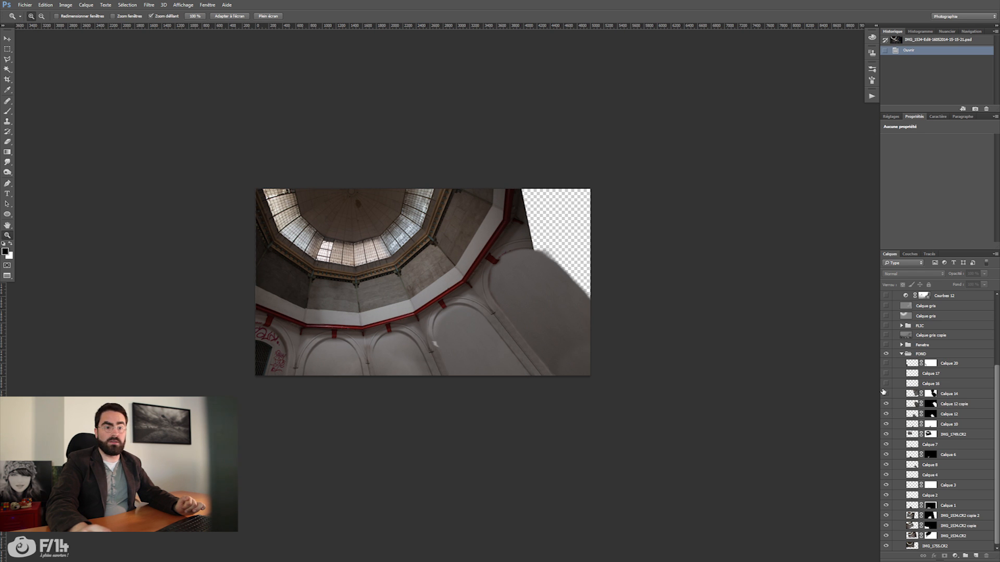
click(885, 393)
drag(885, 384, 885, 363)
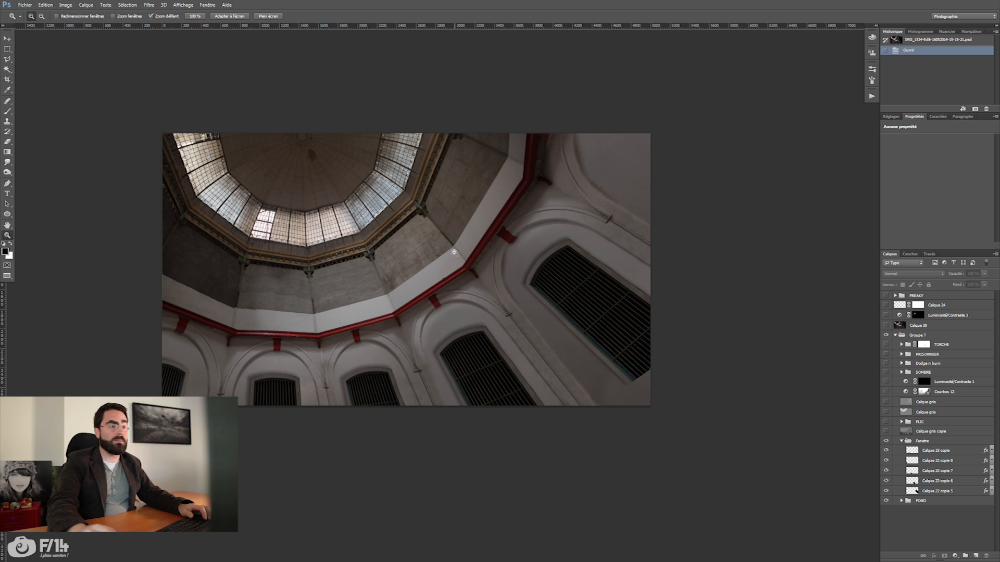
Step: Reveal the barred window layers in the Fenêtre group, compare the top window's drop shadow off and on, and collapse the group
drag(454, 252, 458, 254)
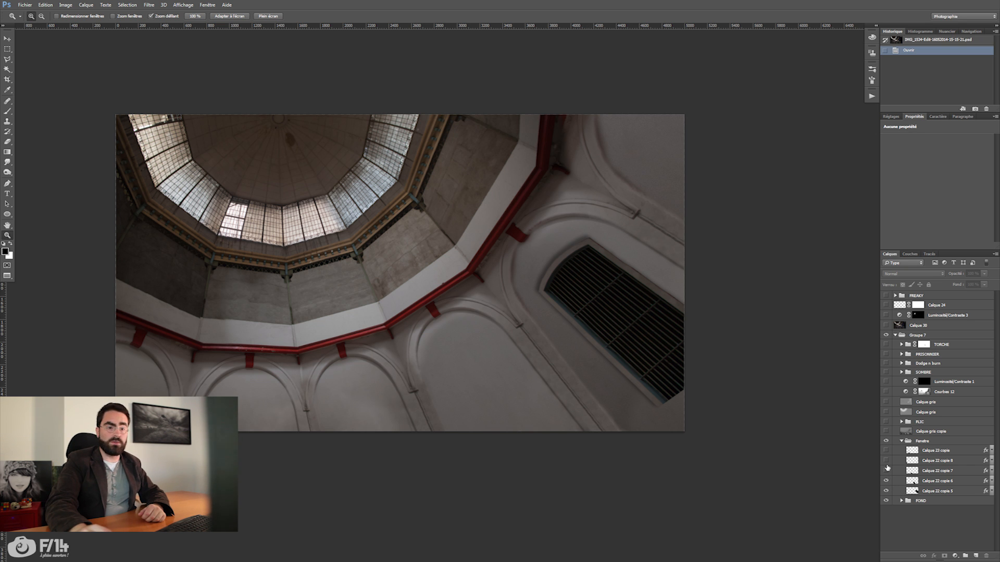
drag(888, 467, 887, 450)
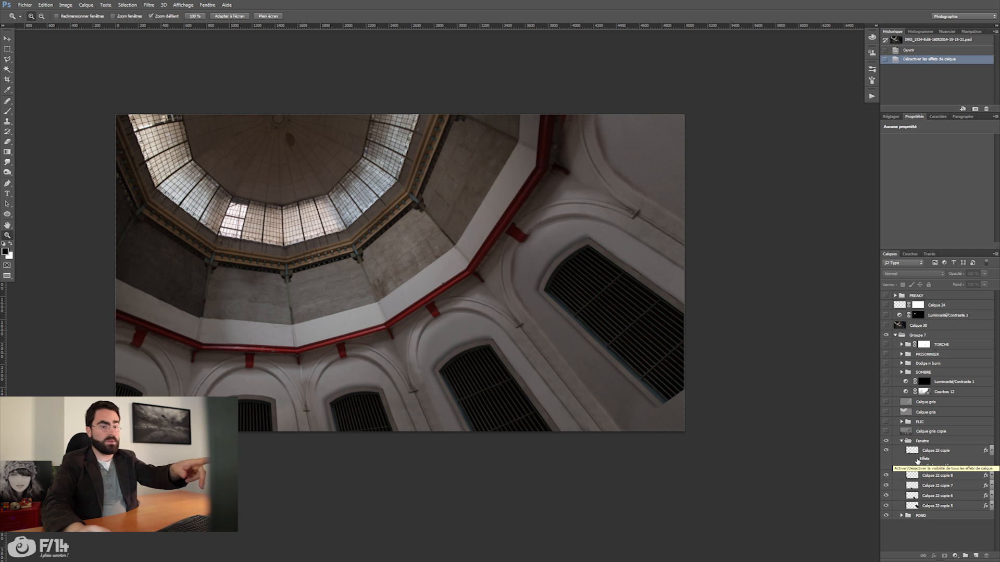
click(915, 458)
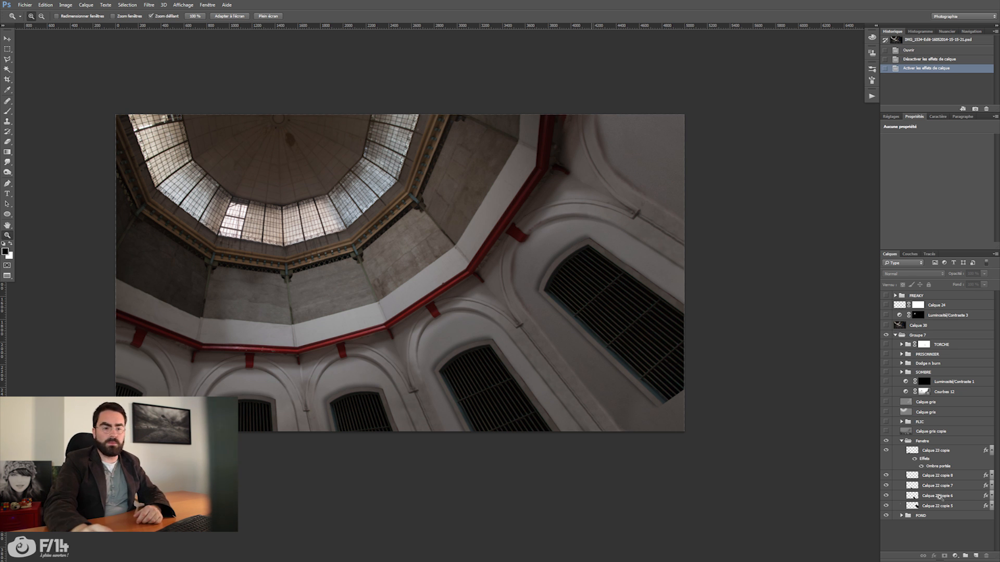
click(902, 441)
Step: Show Calque gris copie above the windows and reveal the guard's arm and torch layers in the FLIC group
click(886, 432)
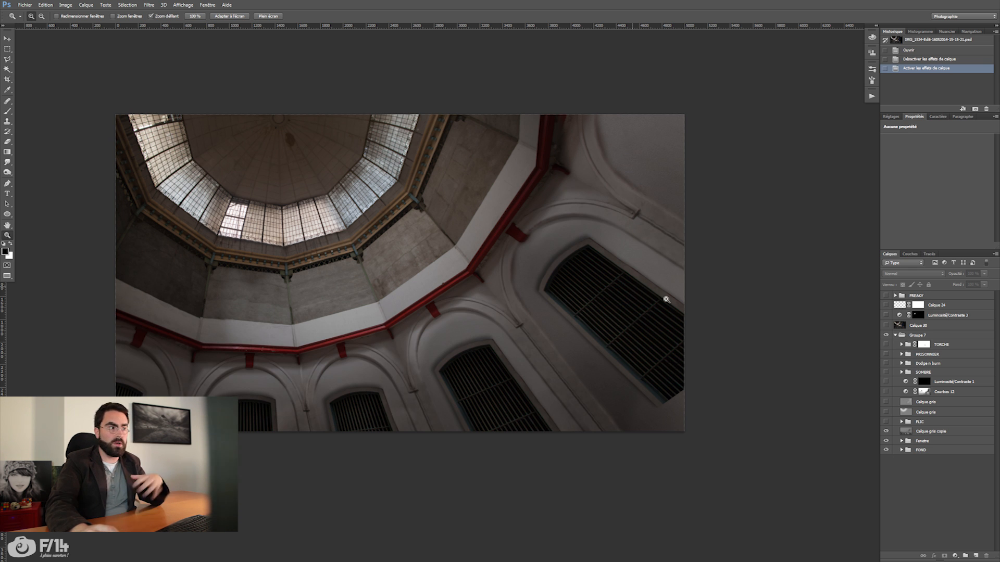
click(898, 423)
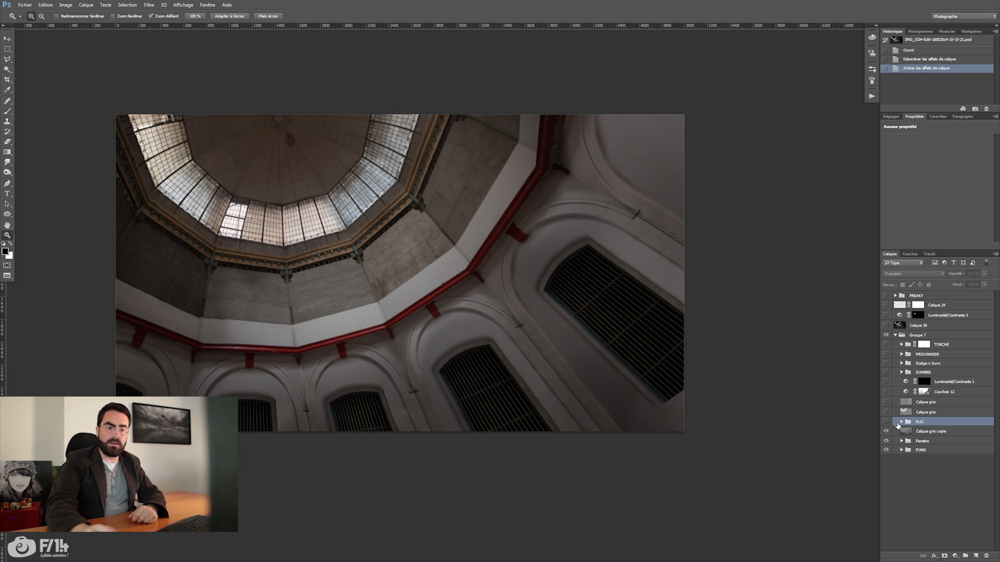
click(900, 422)
click(886, 432)
click(885, 432)
click(885, 441)
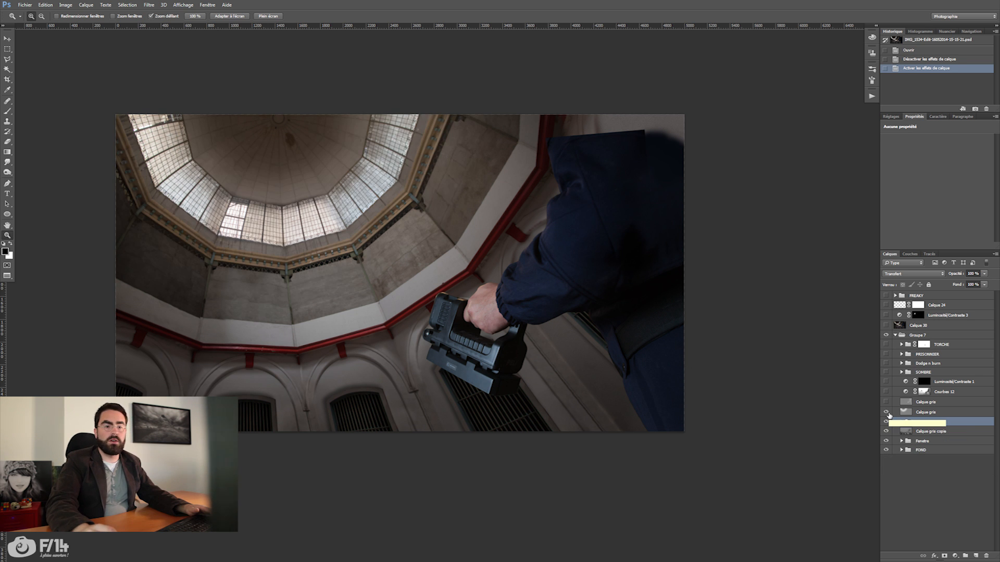
Step: Show the Calque gris layers, Courbes 12 and Luminosité/Contraste 1 above the guard, comparing their effects on and off
click(885, 412)
click(886, 412)
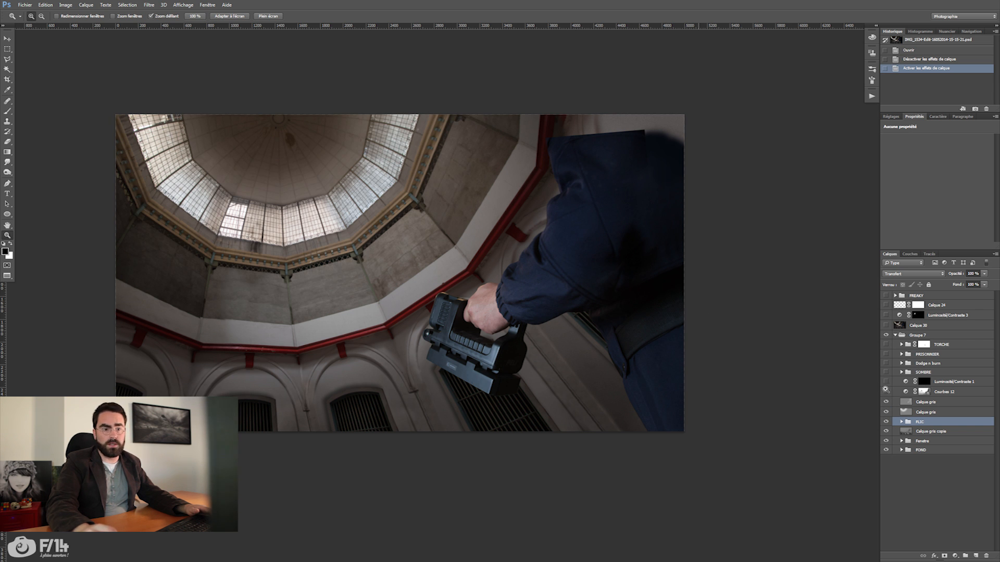
click(886, 391)
click(891, 394)
click(886, 392)
click(889, 383)
click(887, 382)
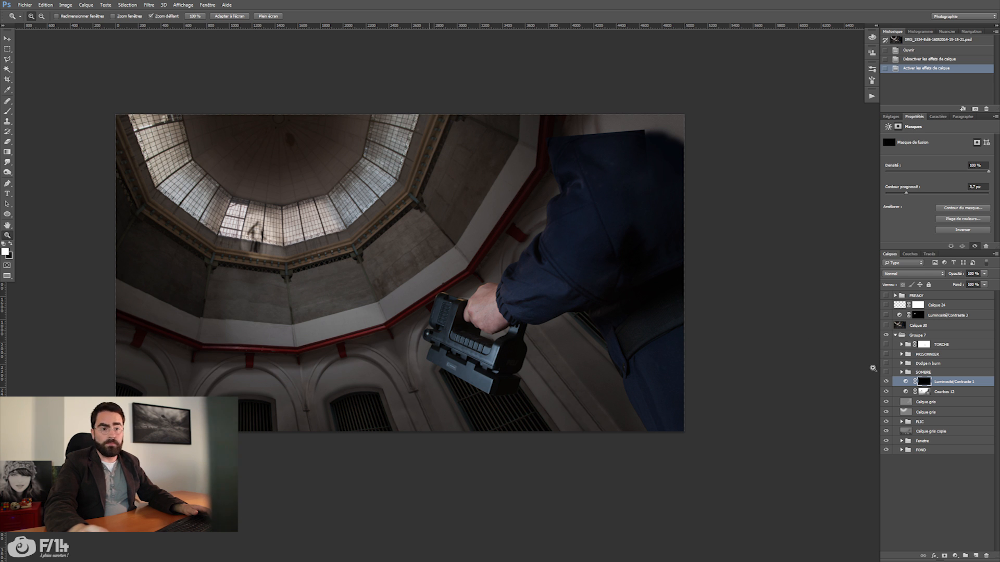
Step: Show and expand the SOMBRE group, reveal its Courbes adjustments one by one, and view the Courbes 2 curve settings
click(886, 371)
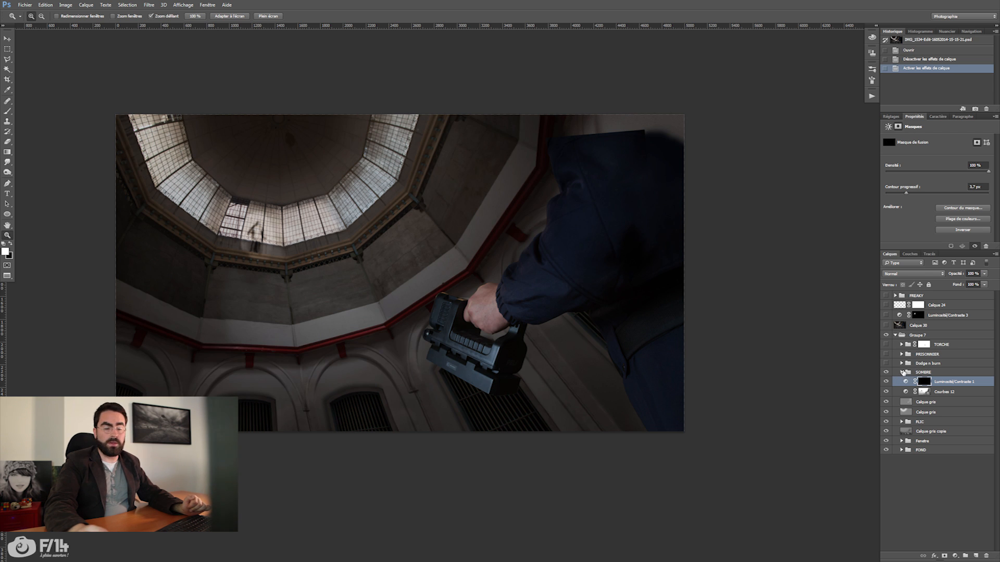
click(901, 371)
click(885, 392)
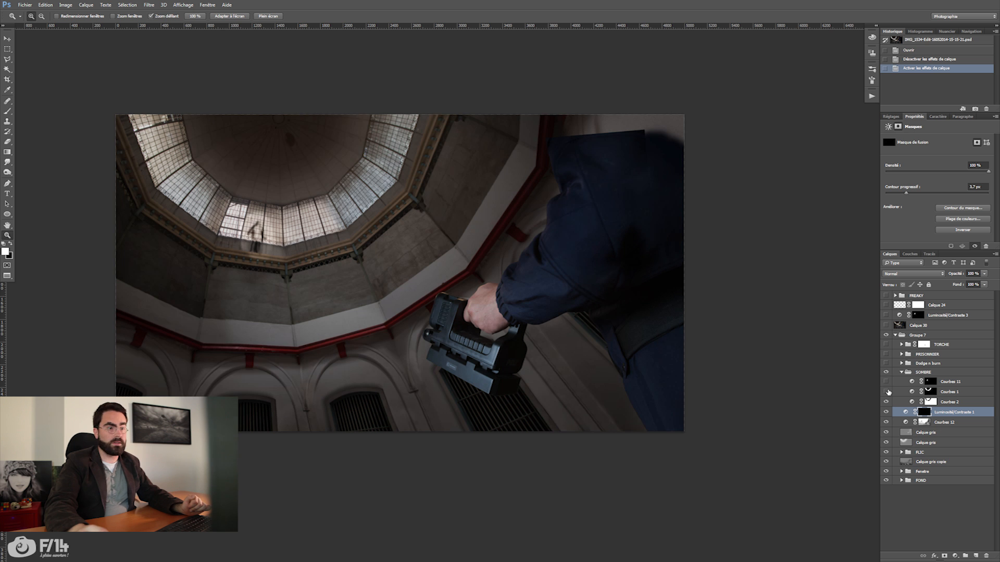
click(911, 402)
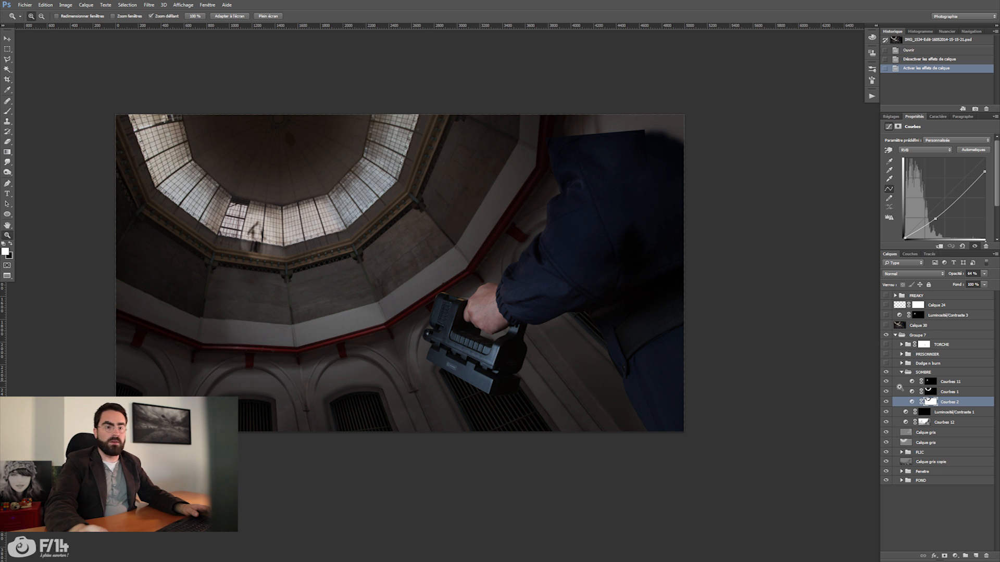
click(939, 394)
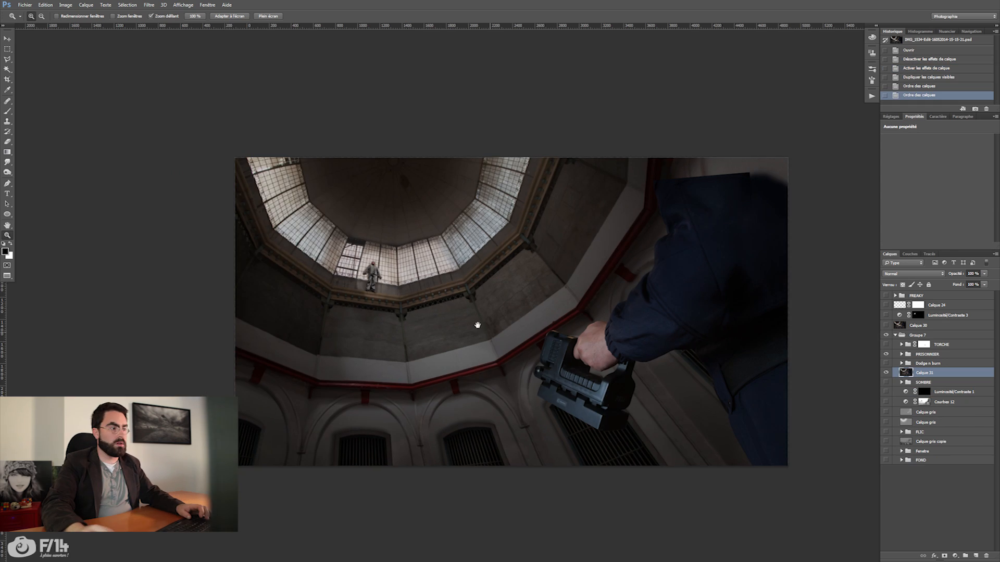
Step: Expand the PRISONNIER group and show its adjustments from CLAIR copie up to Luminosité/Contraste 2, inspecting the prisoner up close
click(388, 277)
click(388, 277)
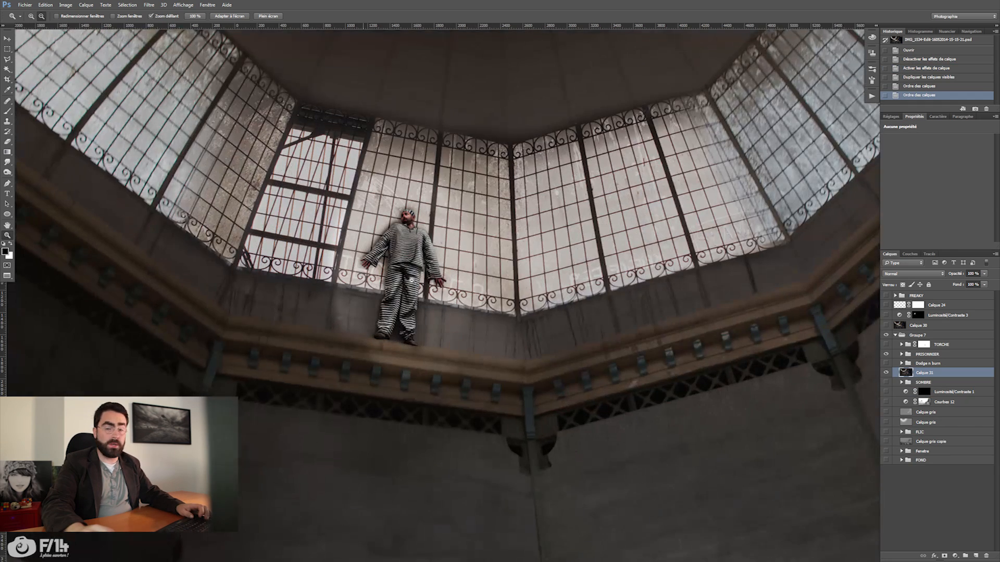
click(901, 354)
drag(889, 370, 889, 395)
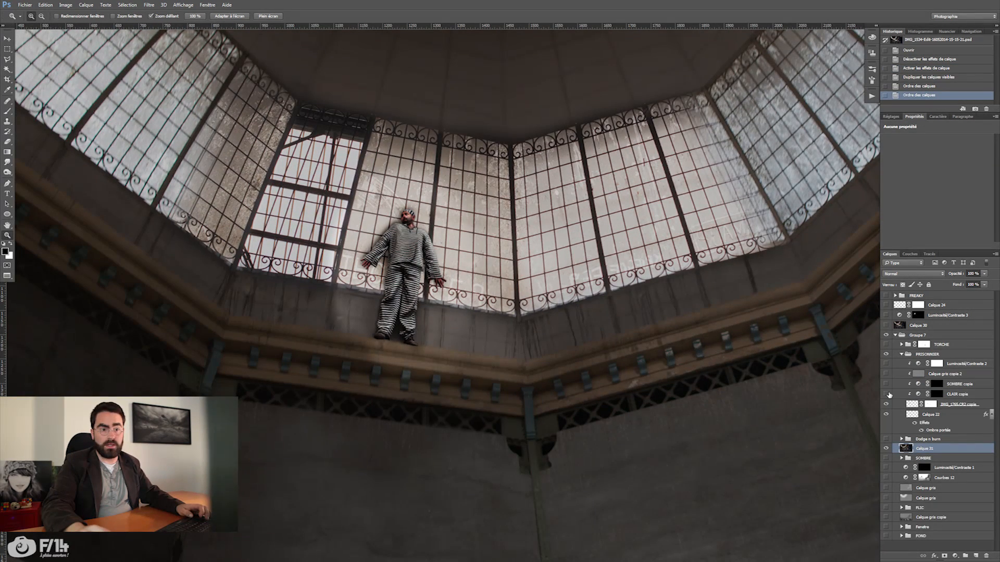
click(886, 373)
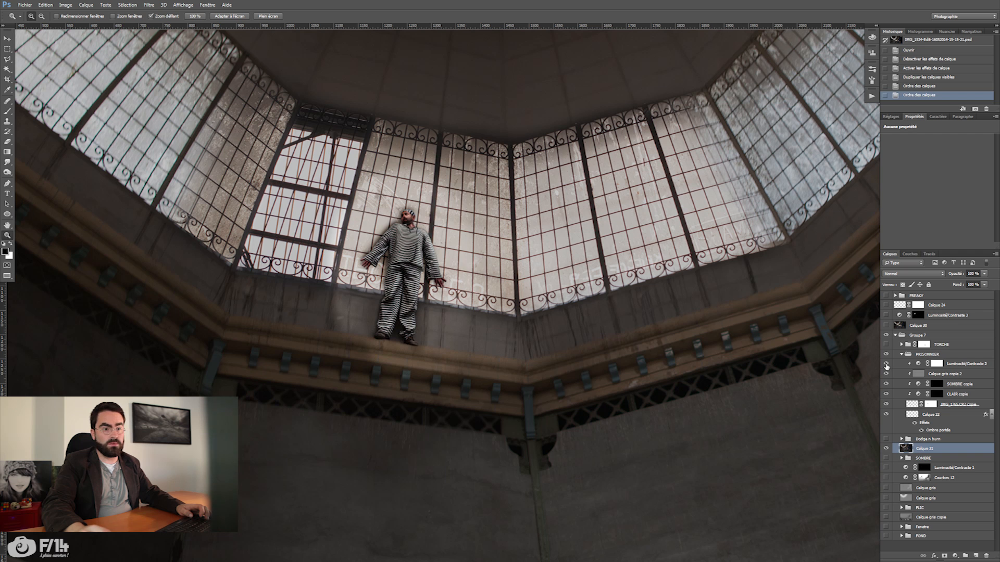
drag(623, 352, 526, 315)
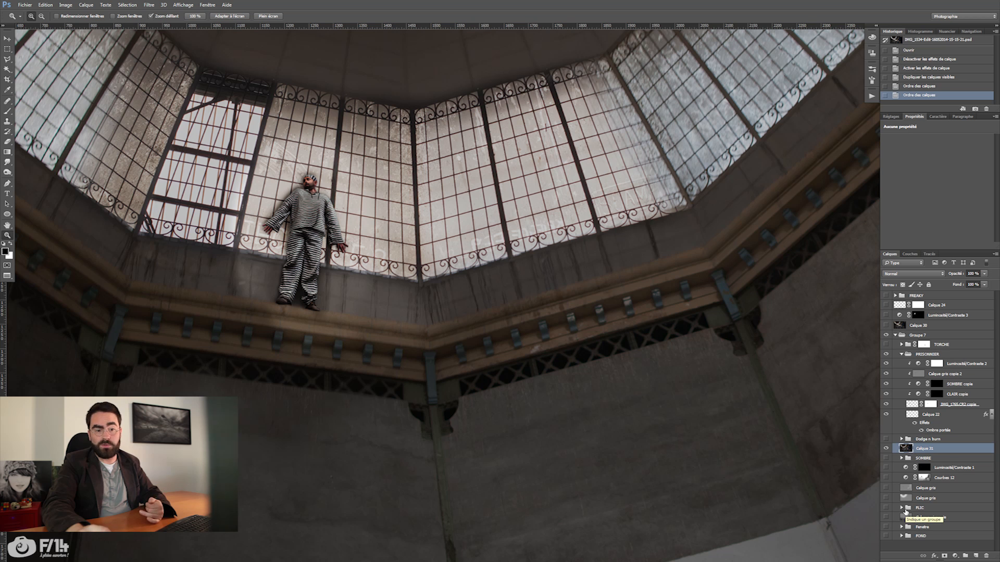
Step: Collapse the PRISONNIER group, then show and expand Dodge n burn and reveal its SOMBRE and CLAIR adjustments over the dome
click(772, 371)
drag(680, 305, 633, 309)
click(633, 310)
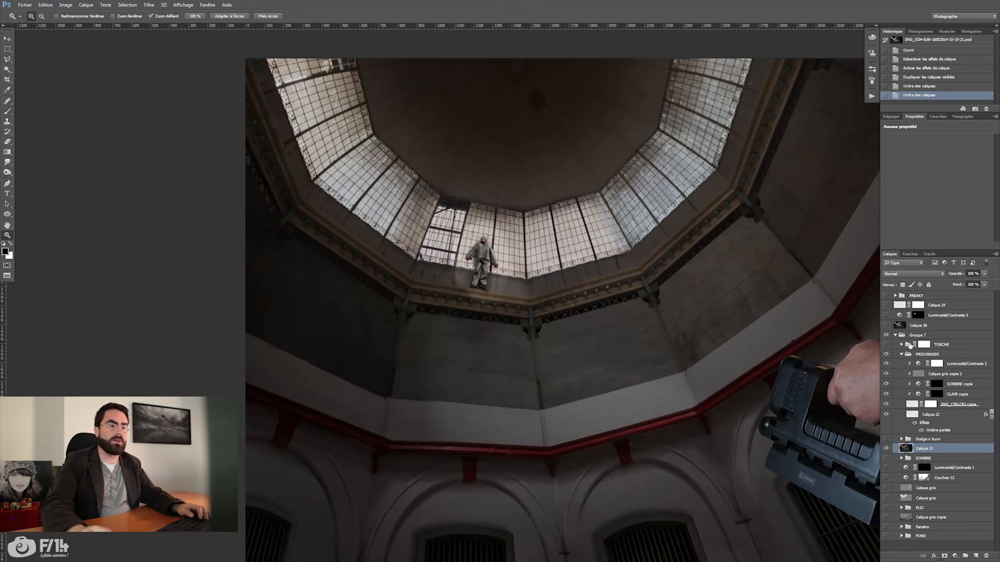
click(902, 354)
click(902, 363)
click(886, 363)
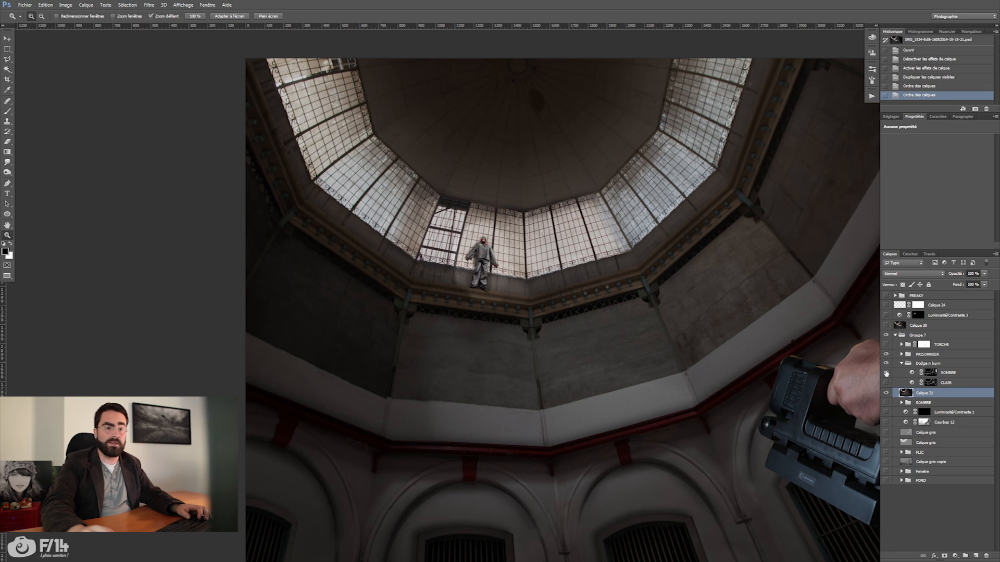
click(887, 382)
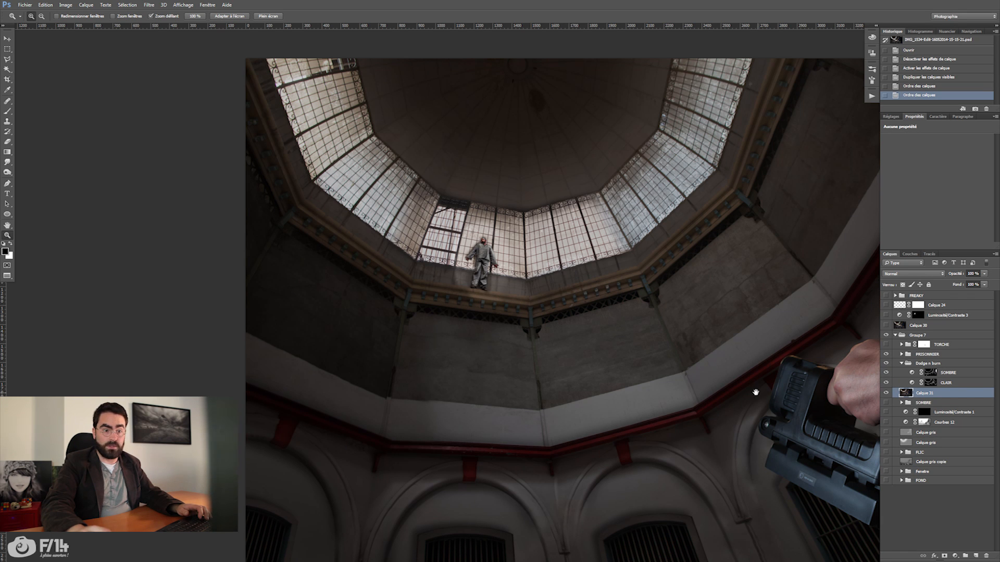
Step: Collapse Dodge n burn, show and expand the TORCHE group, and hide its Courbes layers while viewing the Courbes 8 curve settings
drag(755, 392, 654, 384)
click(901, 363)
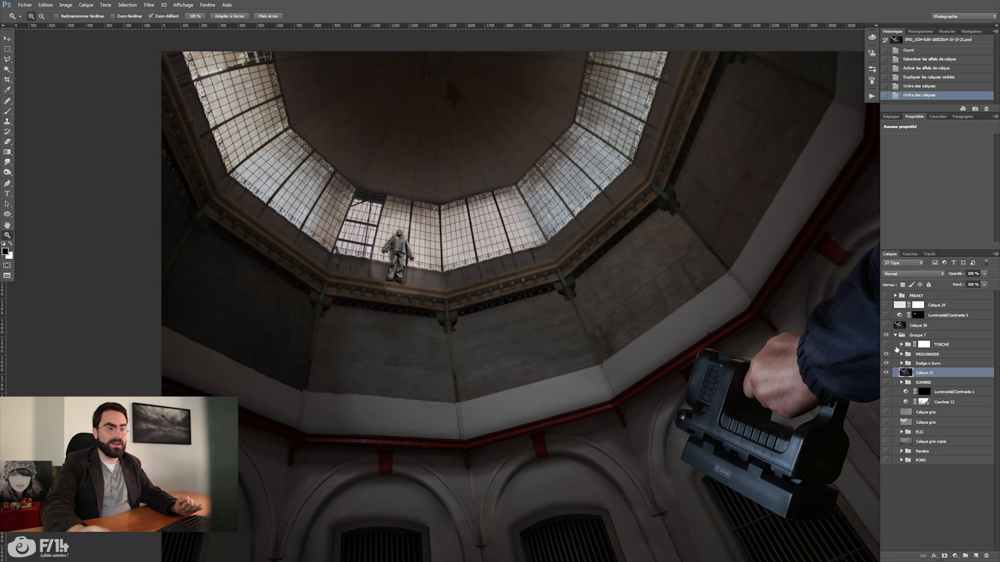
click(897, 345)
click(901, 345)
click(886, 345)
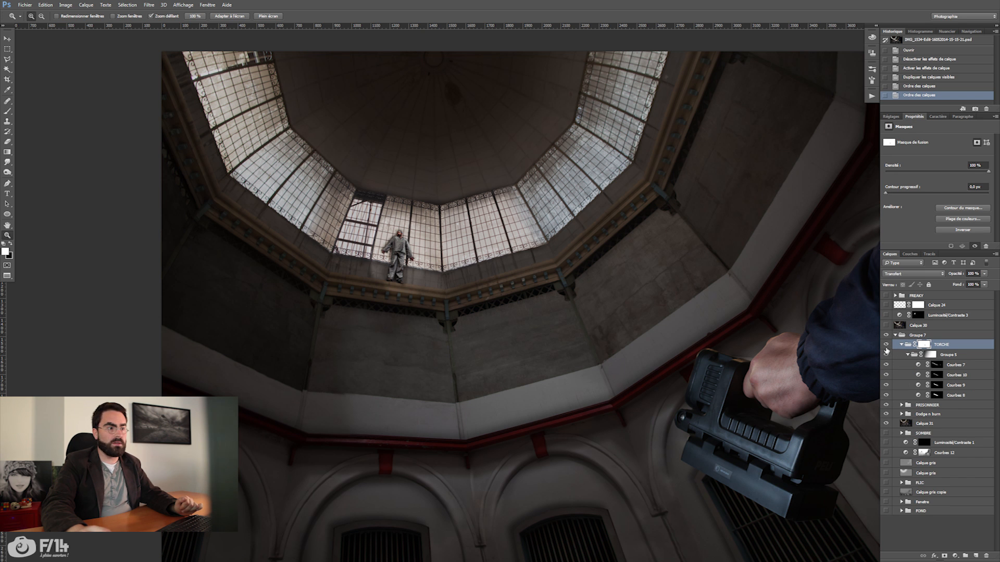
click(886, 355)
drag(887, 374, 887, 395)
click(920, 396)
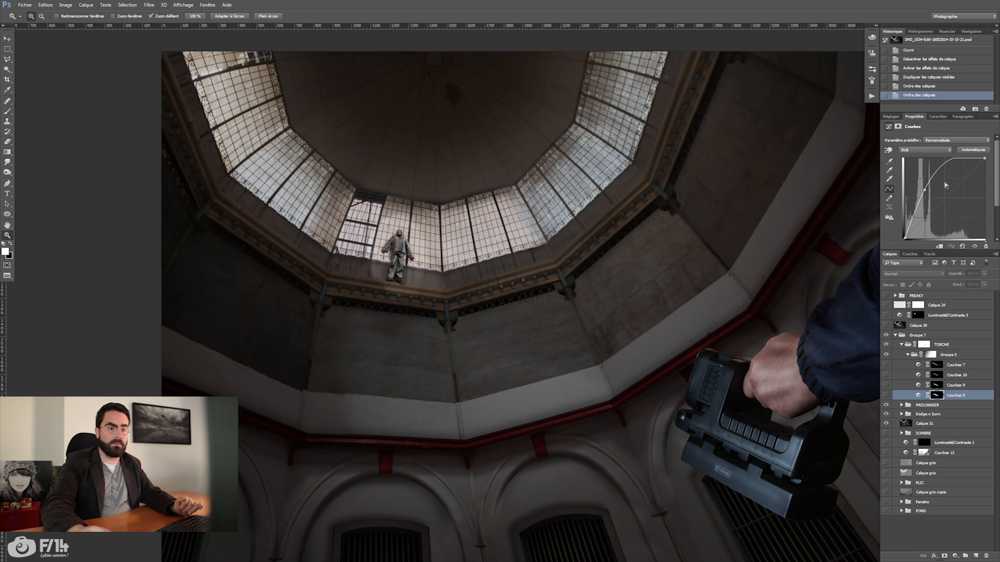
Step: Reveal the torch beam from Courbes 8 up to Courbes 7, hide the four adjustments again, and compare Courbes 8 alone
drag(887, 396, 886, 366)
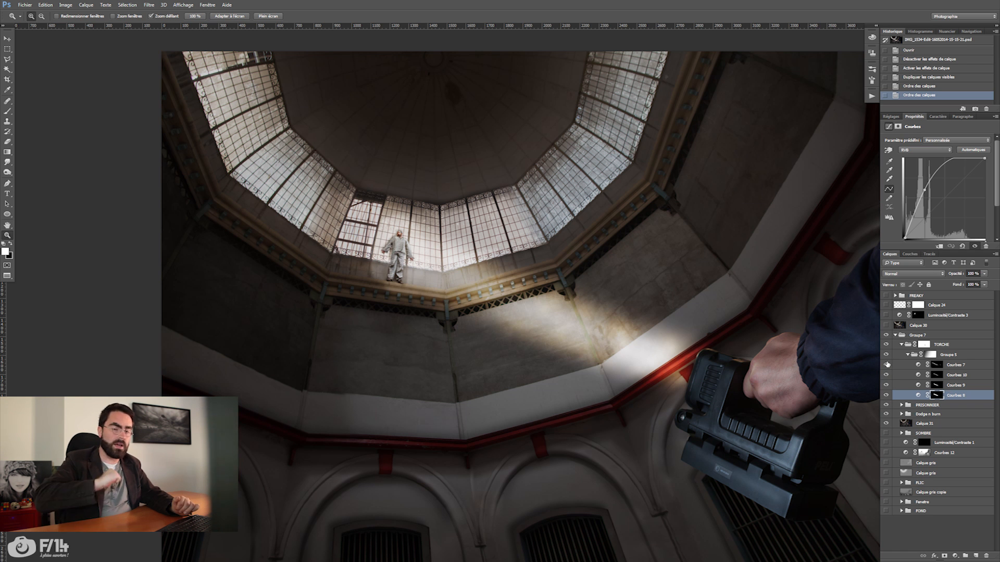
drag(886, 365, 887, 396)
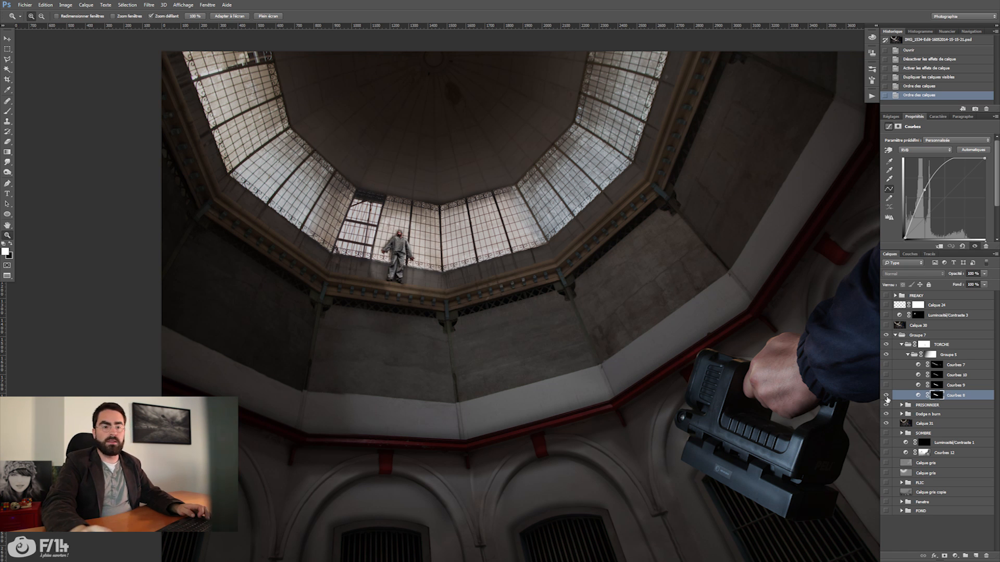
click(887, 396)
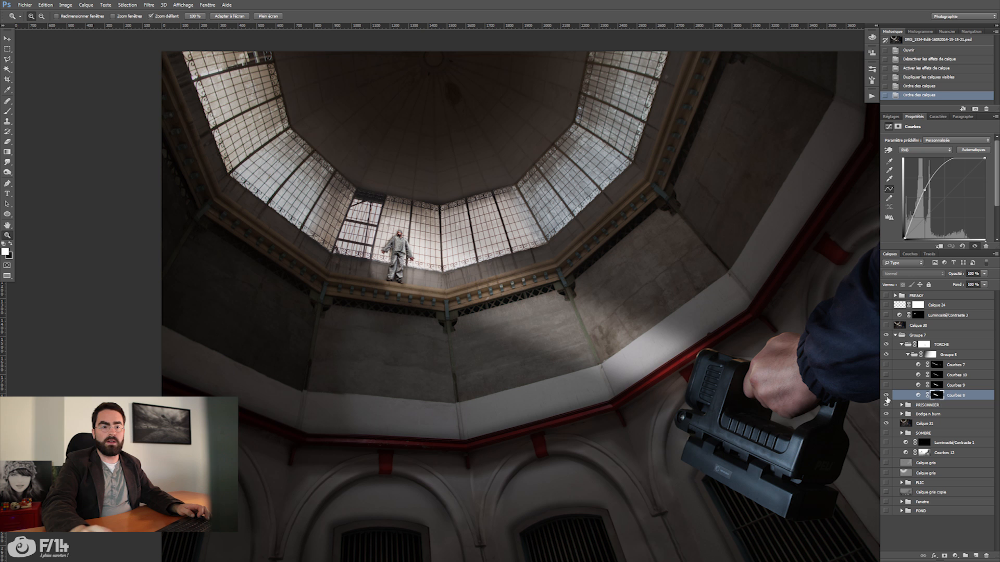
Step: View the masks of Courbes 8, Courbes 9, Courbes 10 and Courbes 7 in turn, returning to the image each time
alt+click(937, 395)
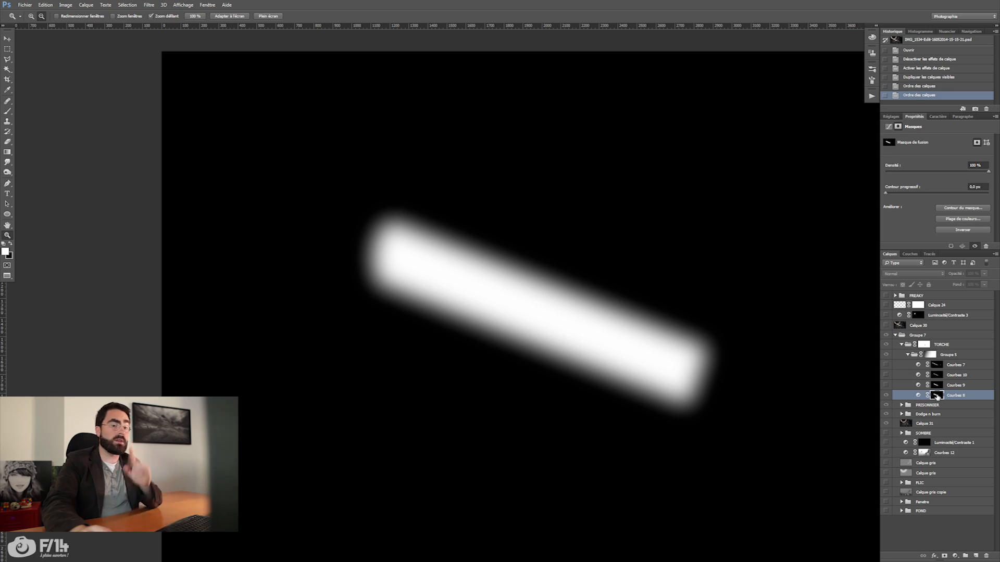
alt+click(937, 394)
alt+click(937, 385)
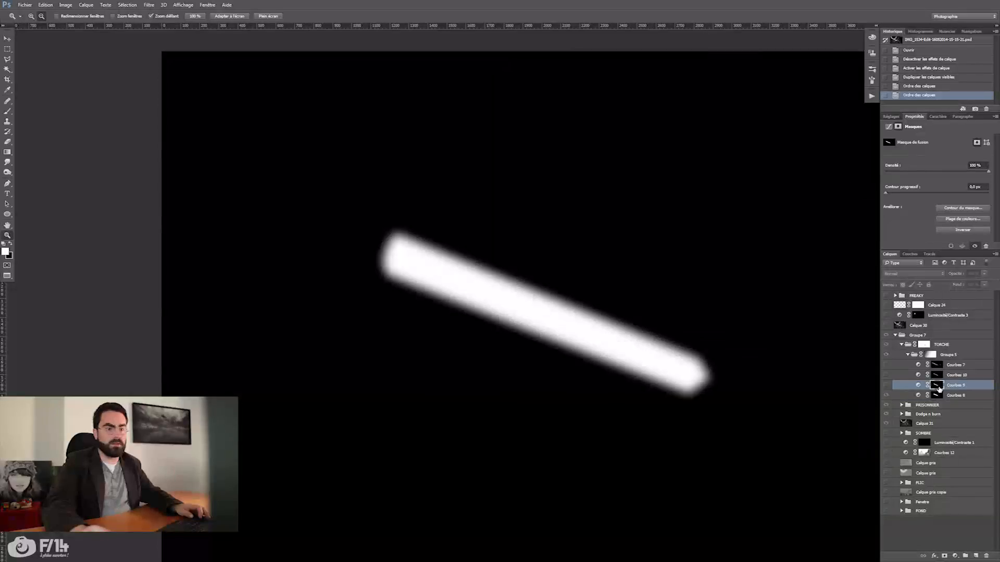
alt+click(937, 386)
alt+click(937, 375)
alt+click(937, 375)
alt+click(937, 365)
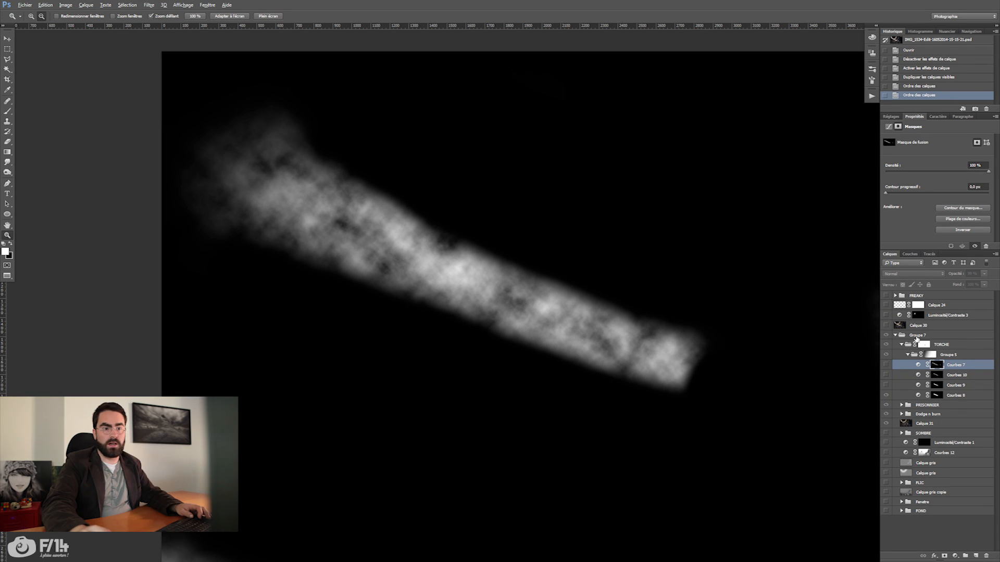
alt+click(937, 366)
Step: Show the remaining Courbes adjustments of the torch beam, then collapse TORCHE and Groupe 7
click(886, 385)
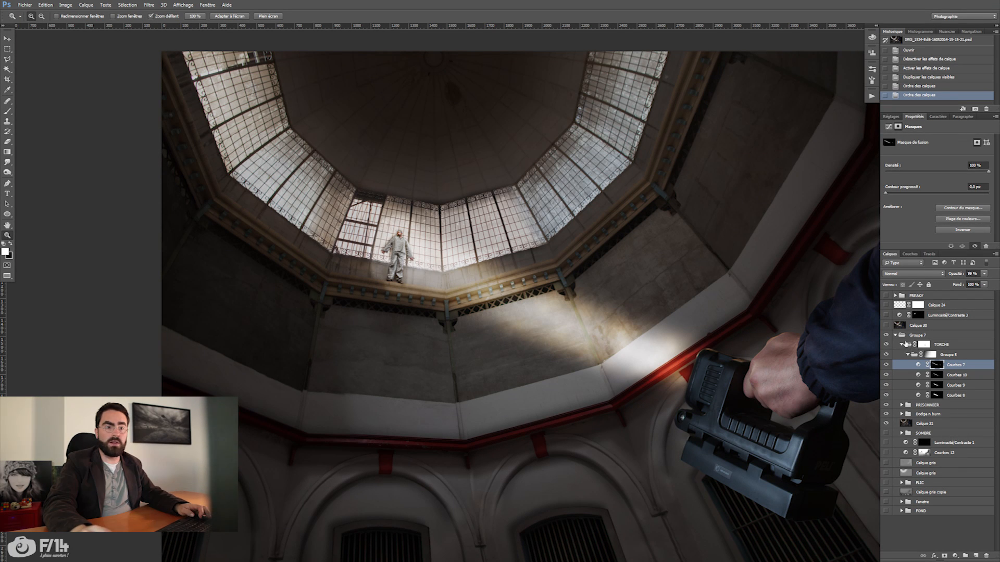
click(902, 344)
click(894, 334)
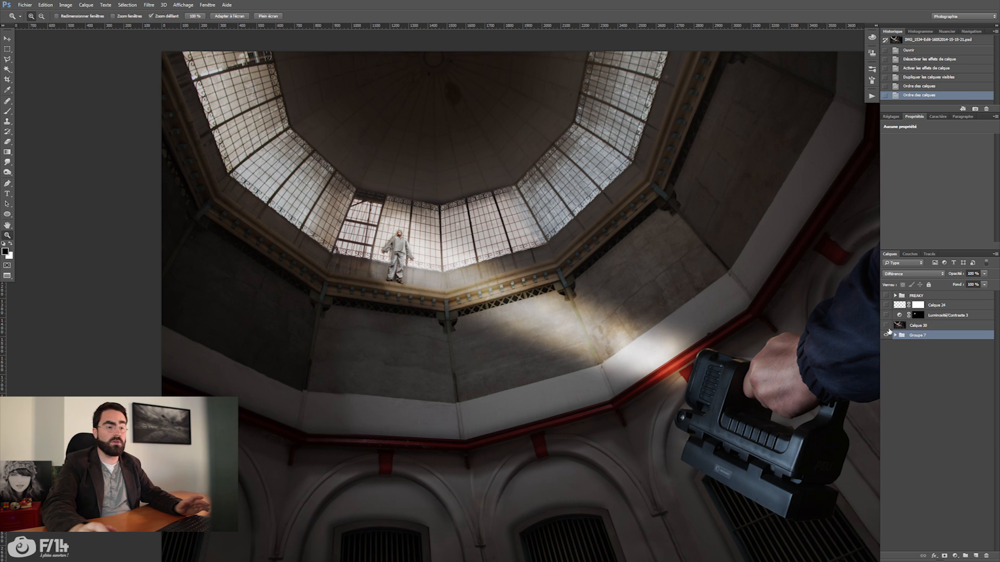
Step: Show Calque 30 in place of Groupe 7, then show Luminosité/Contraste 3 and Calque 24 above it
click(886, 325)
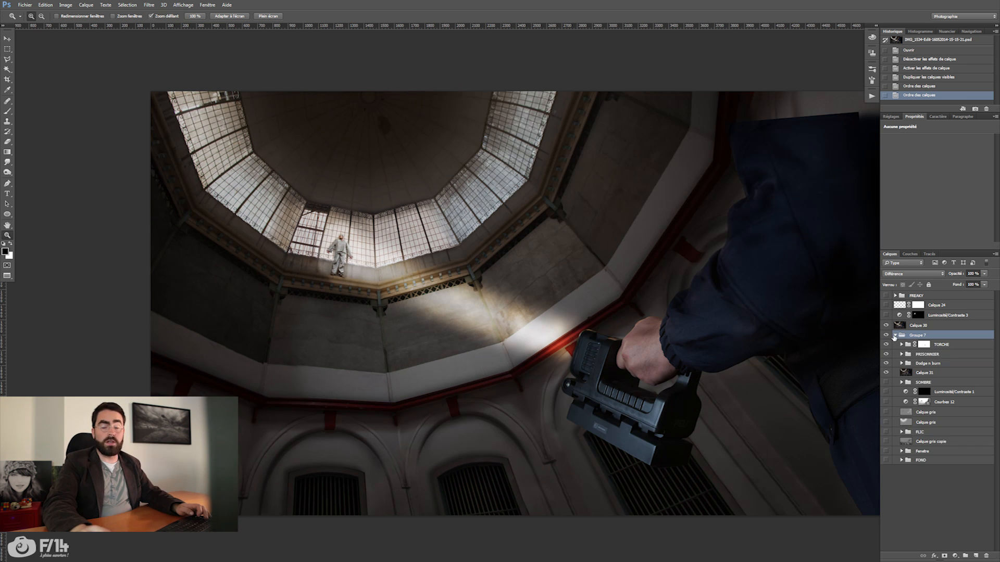
click(894, 336)
click(886, 336)
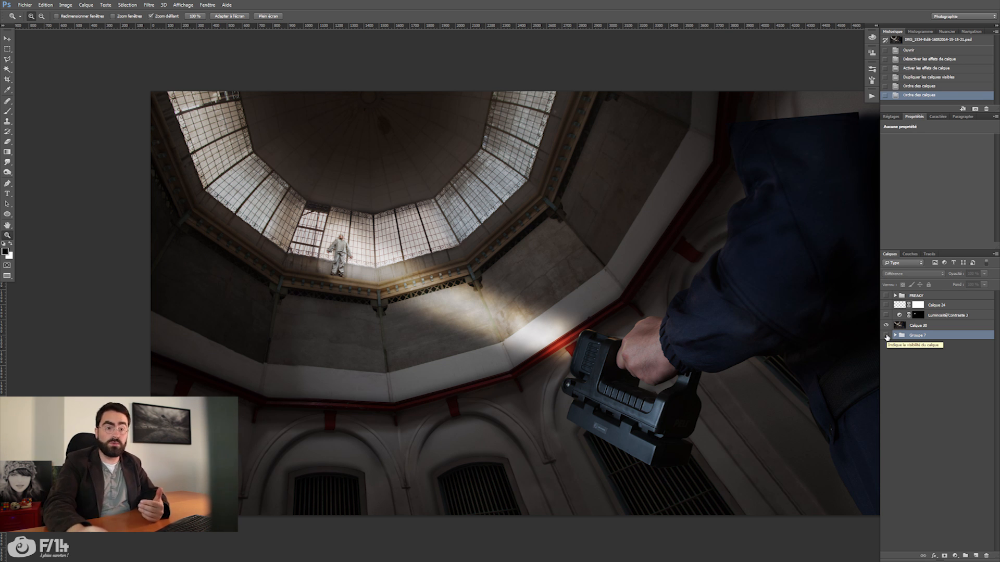
click(886, 315)
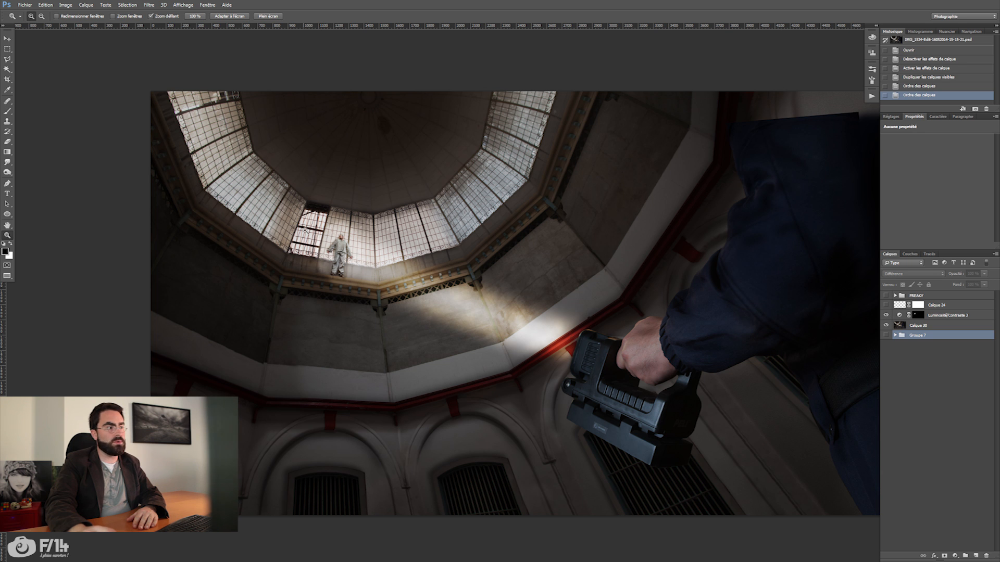
click(886, 306)
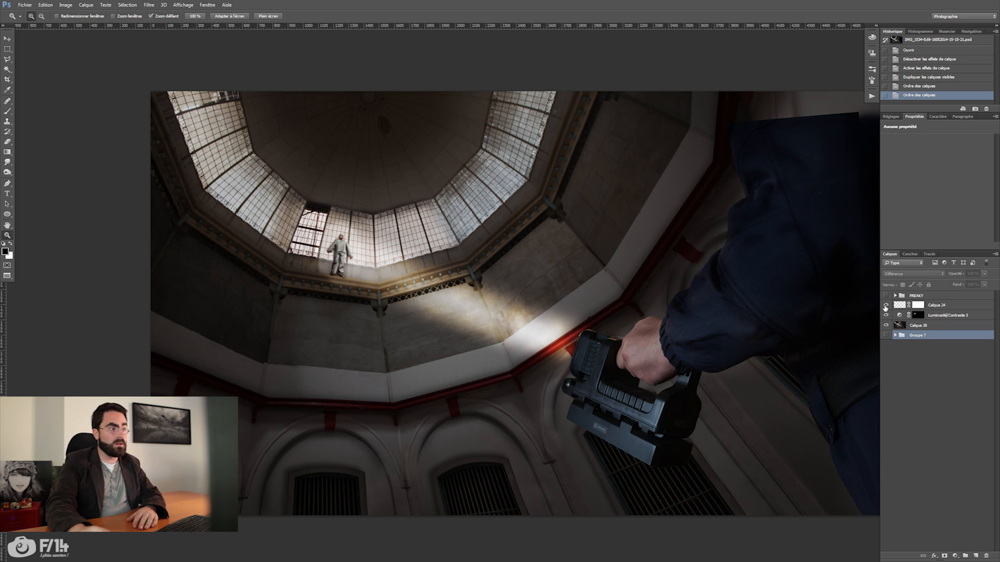
click(885, 306)
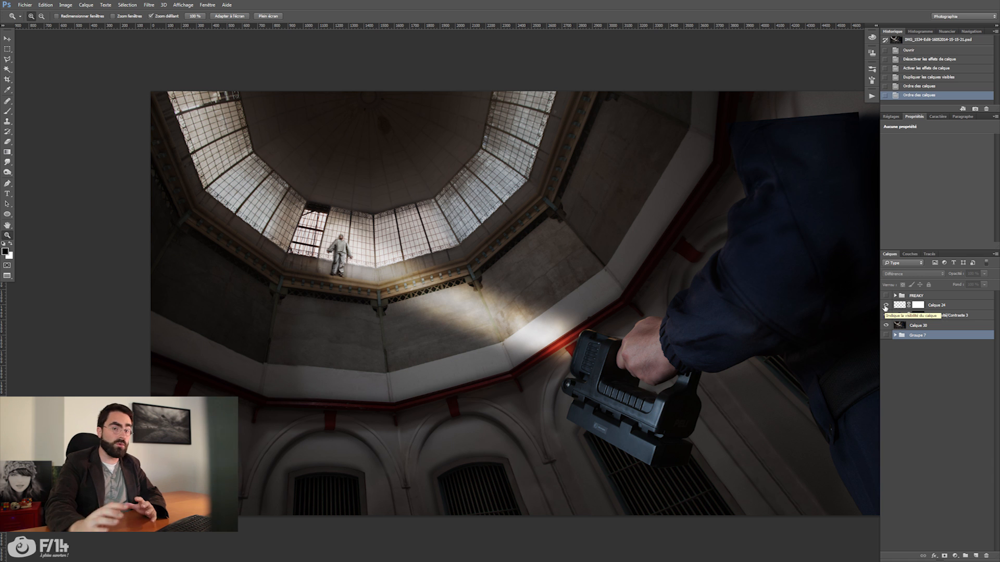
Step: Show and expand the topmost group with Calque 29 and Calque 1 copie, inspecting the hand and torch up close
click(895, 295)
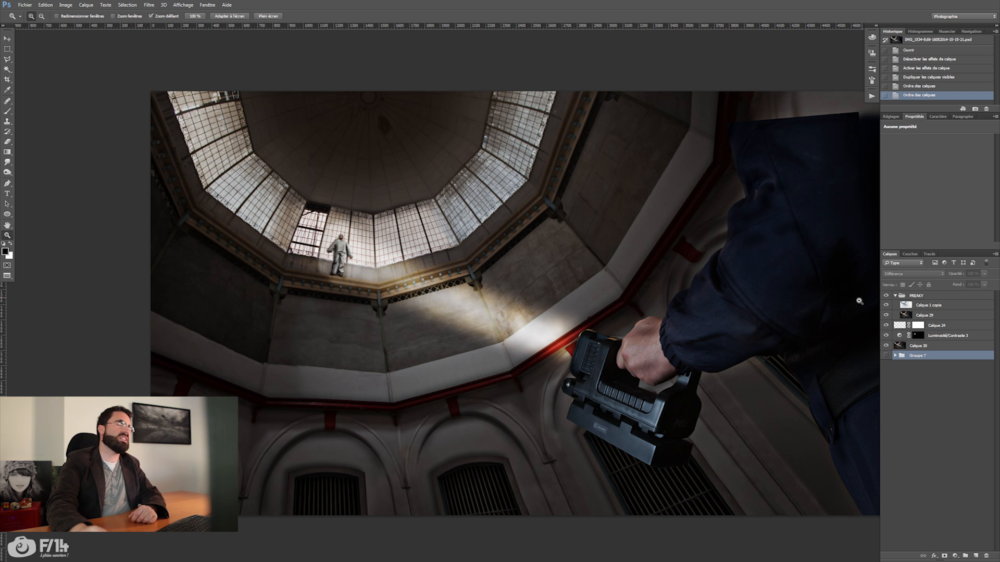
drag(634, 346, 726, 357)
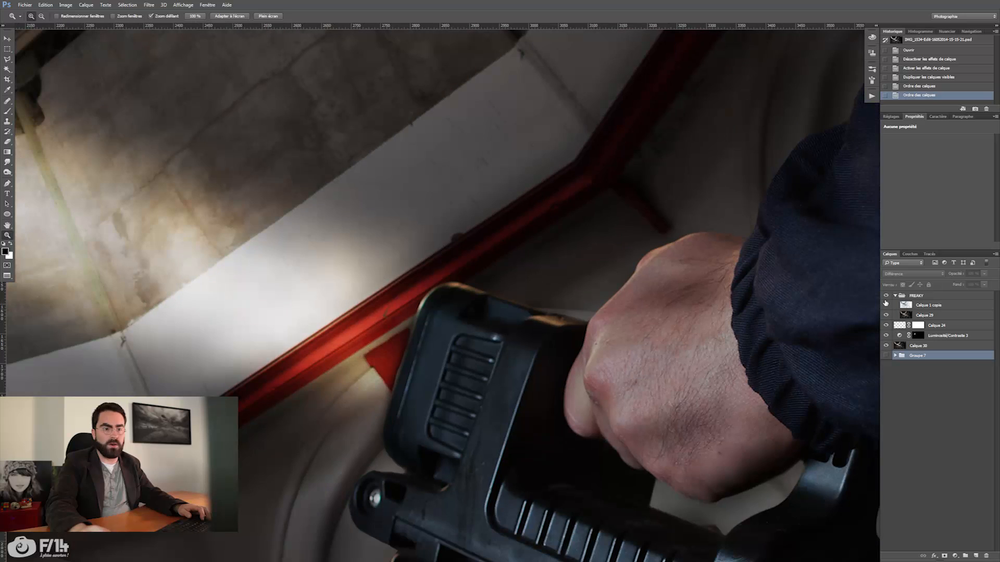
drag(781, 286, 397, 314)
drag(444, 301, 562, 275)
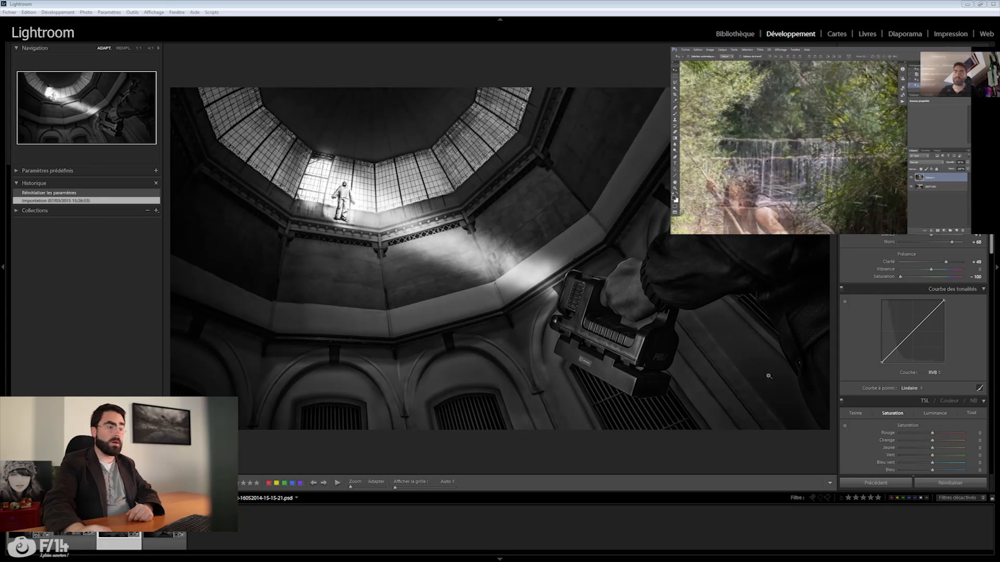
Step: In Lightroom, reset the dome photo's develop settings for comparison, then restore its imported state from the history
click(941, 482)
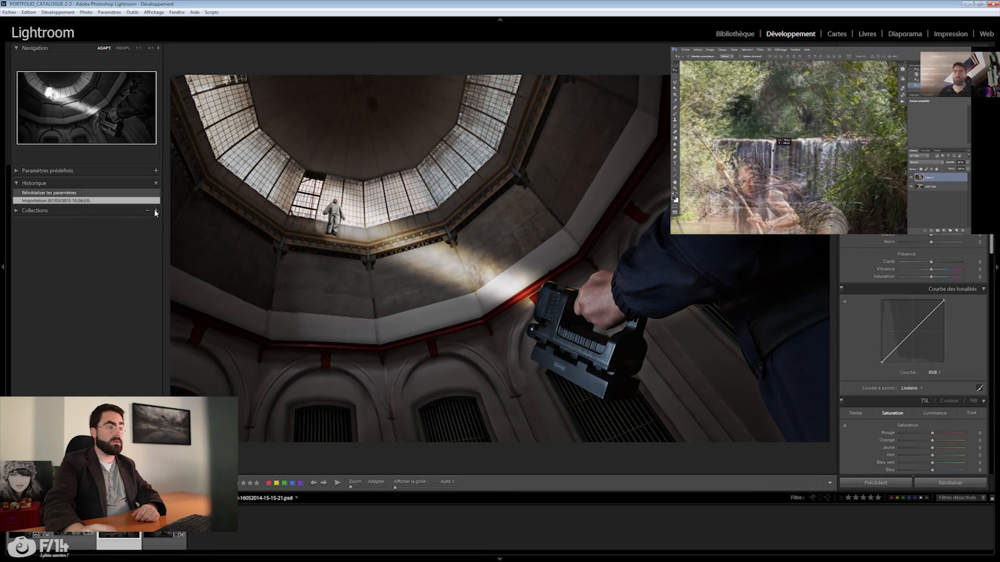
click(54, 201)
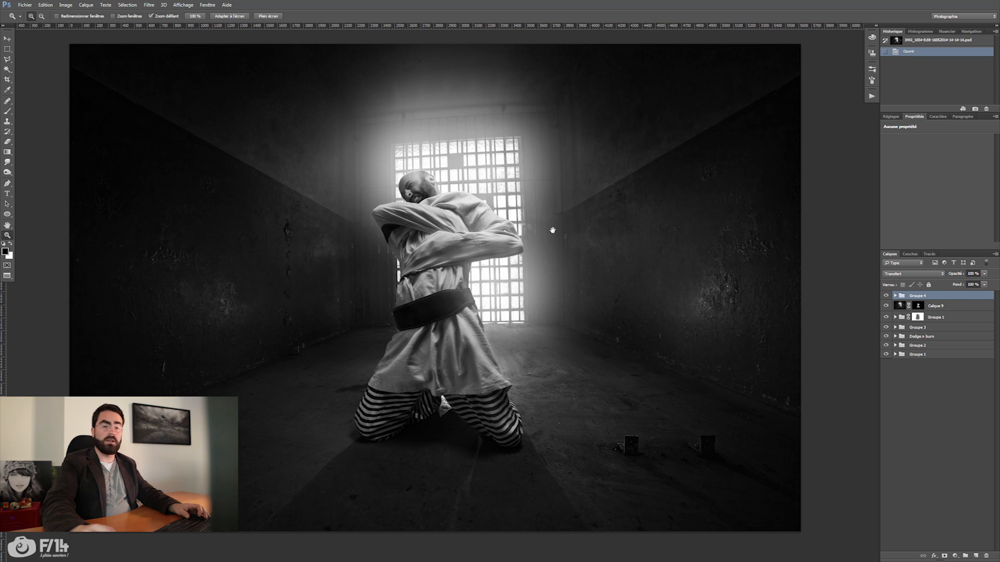
Step: In the straitjacket composite, expand and isolate Groupe 1, then hide Calque 1 and Calque 3 to expose the graffiti walls
click(895, 354)
alt+click(886, 355)
click(886, 387)
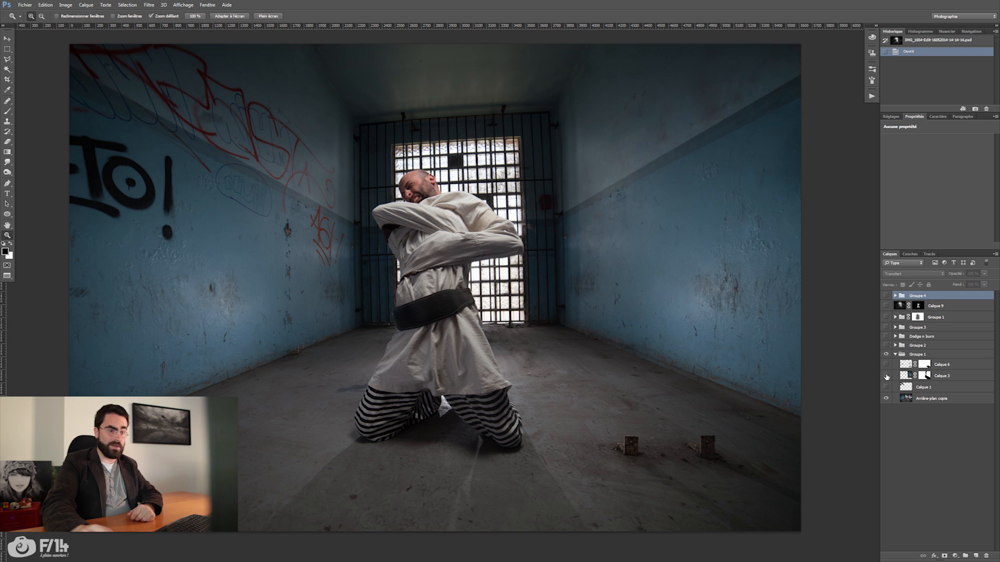
click(887, 376)
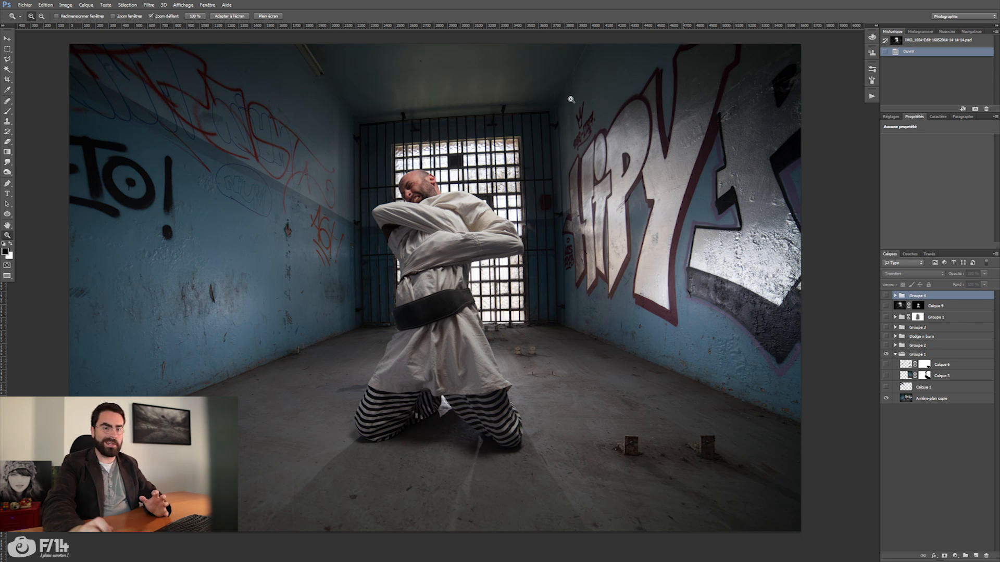
Step: Show Calque 1, examine Calque 3 alone without its mask, then re-enable the mask and restore the other layers
click(887, 387)
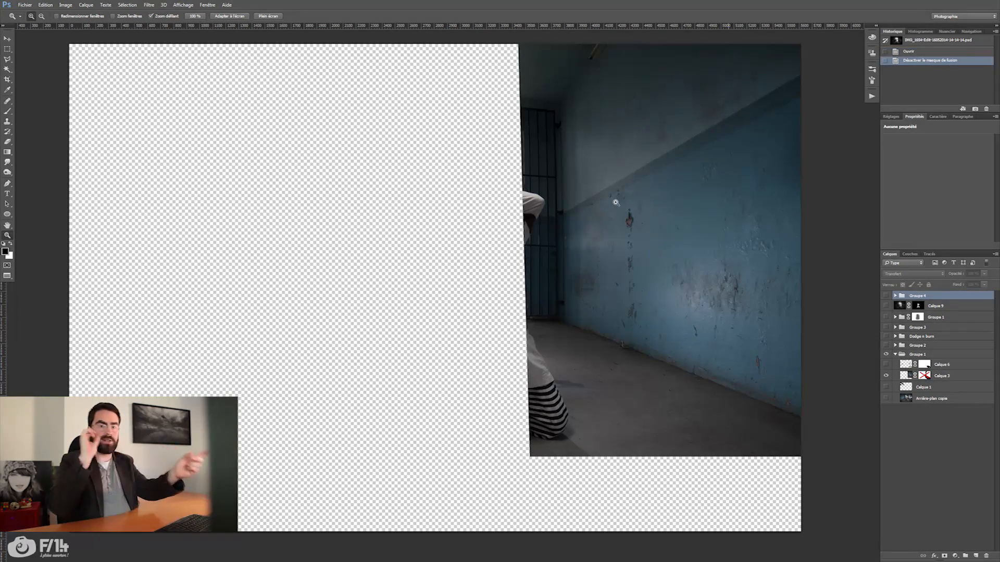
shift+click(923, 378)
alt+click(887, 376)
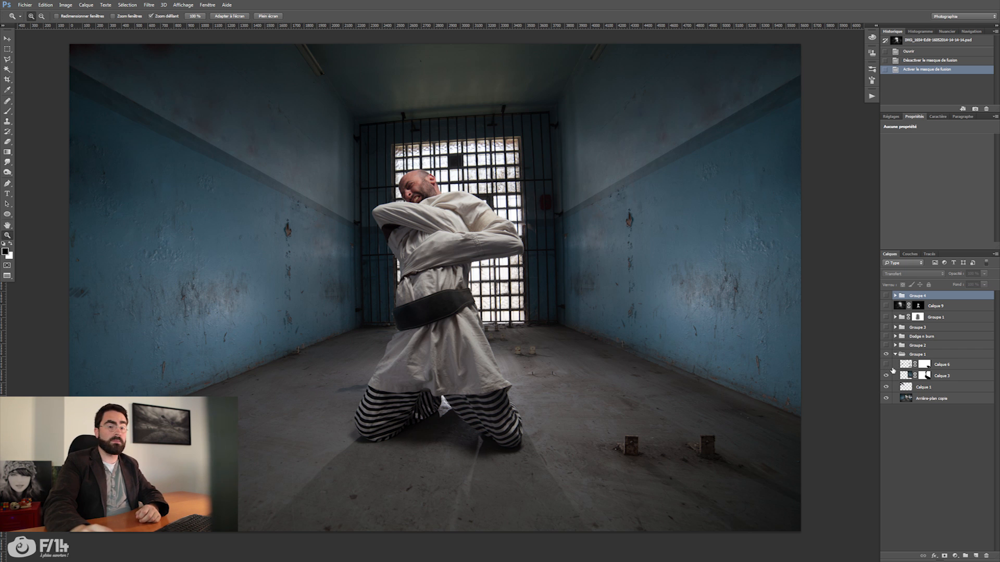
Step: View the mask of Calque 3 on its own, then turn the mask off and on over the cell image
alt+click(924, 376)
alt+click(925, 377)
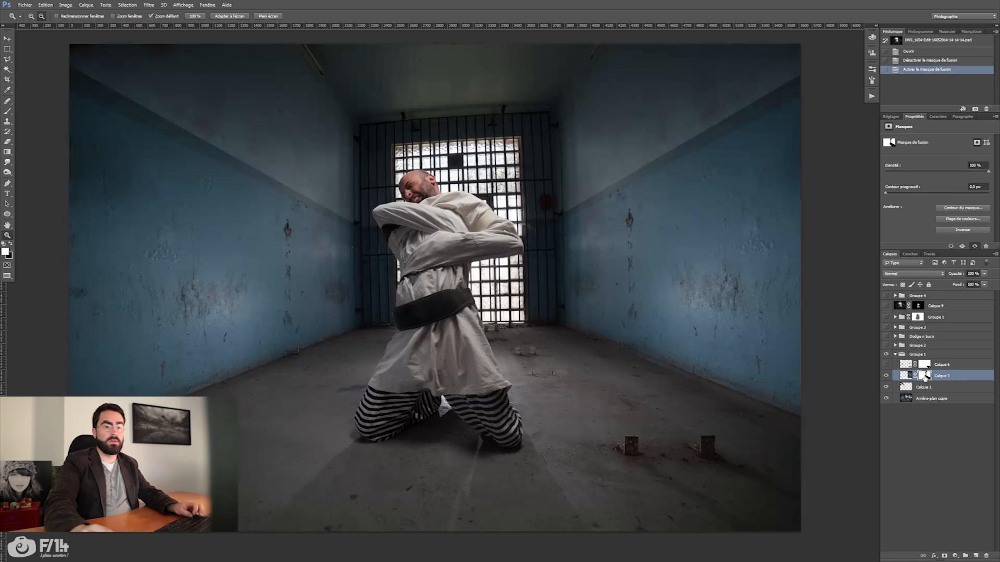
shift+click(925, 376)
shift+click(925, 376)
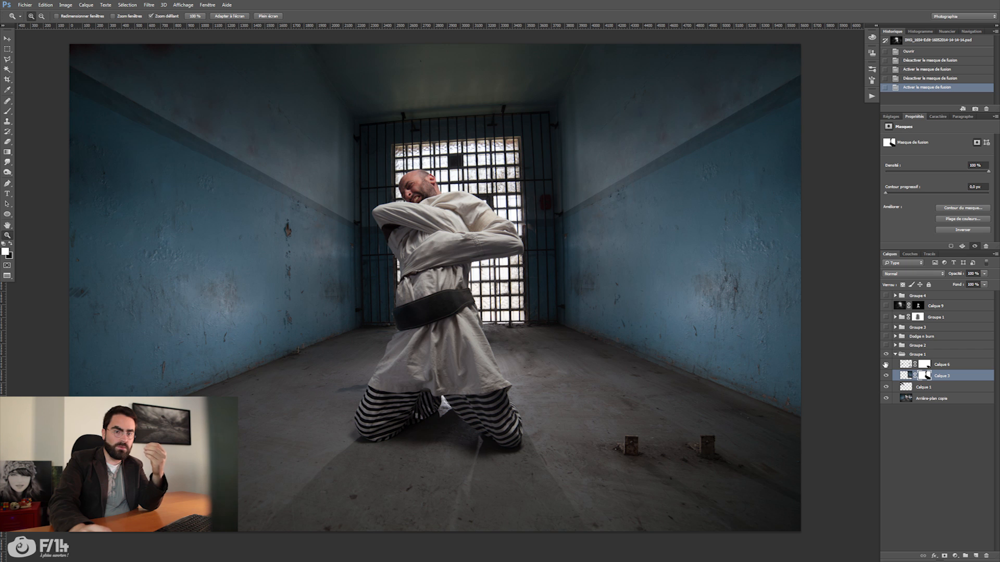
Step: Show Calque 6 in Groupe 1, comparing its effect on the walls on and off
click(885, 365)
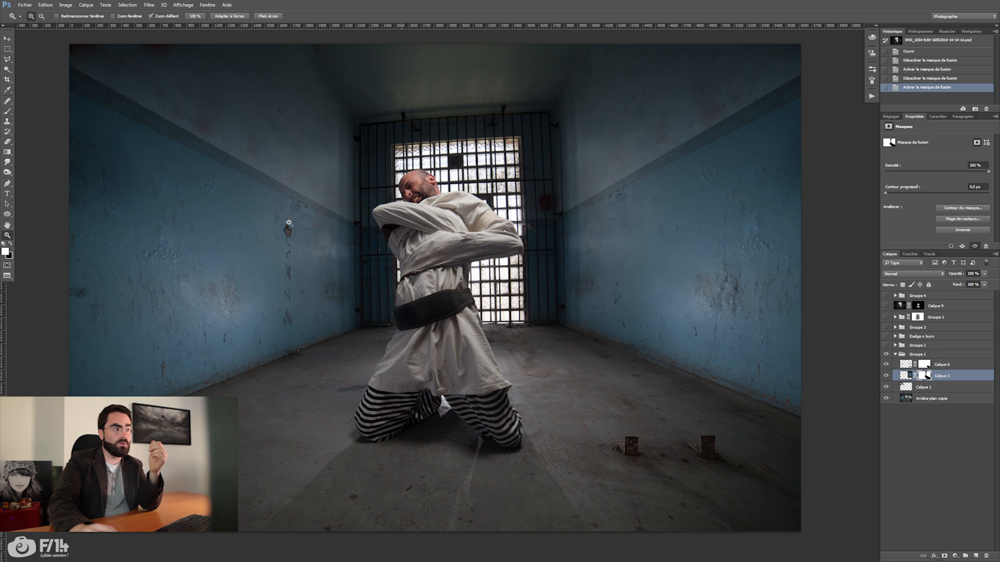
click(887, 365)
click(886, 365)
Step: Show Groupe 2's black-and-white conversion, comparing Courbes 1 and the Calque 5 window glow on and off
click(886, 366)
click(887, 366)
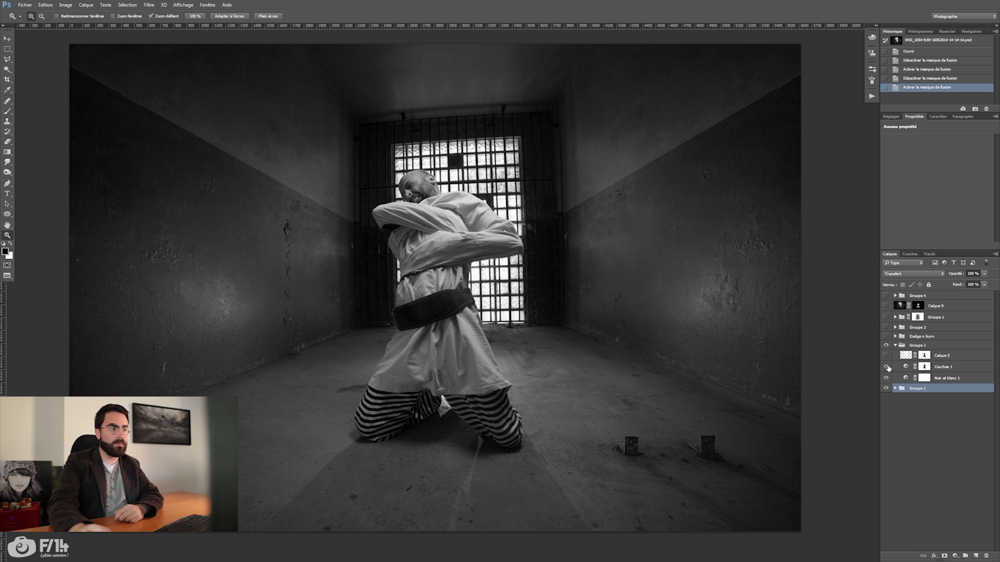
click(887, 366)
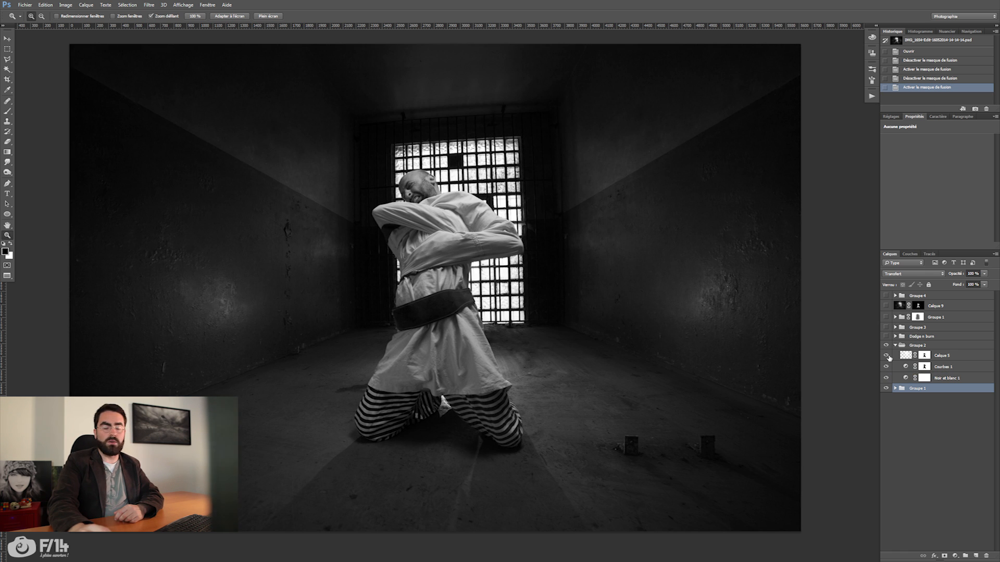
click(887, 355)
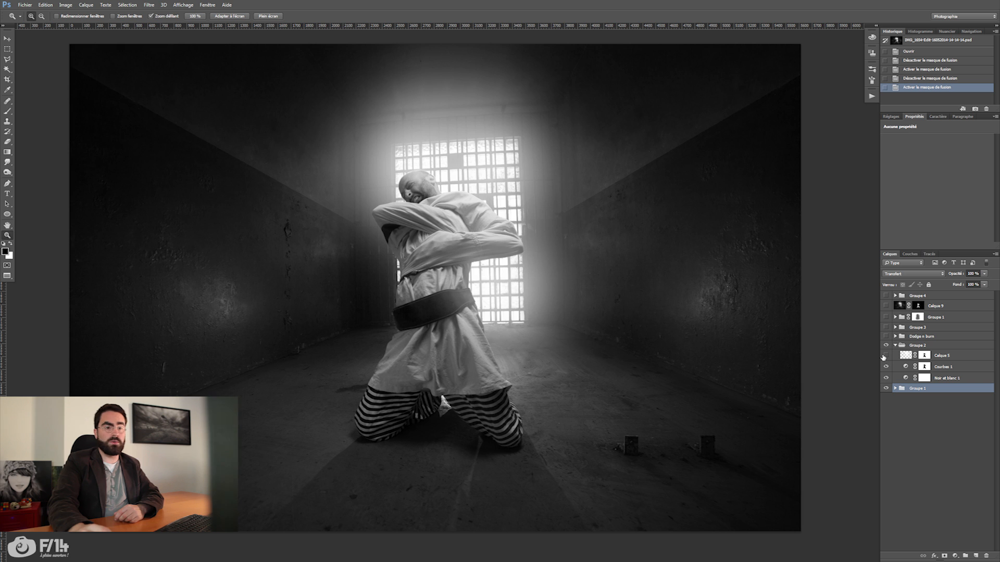
click(884, 356)
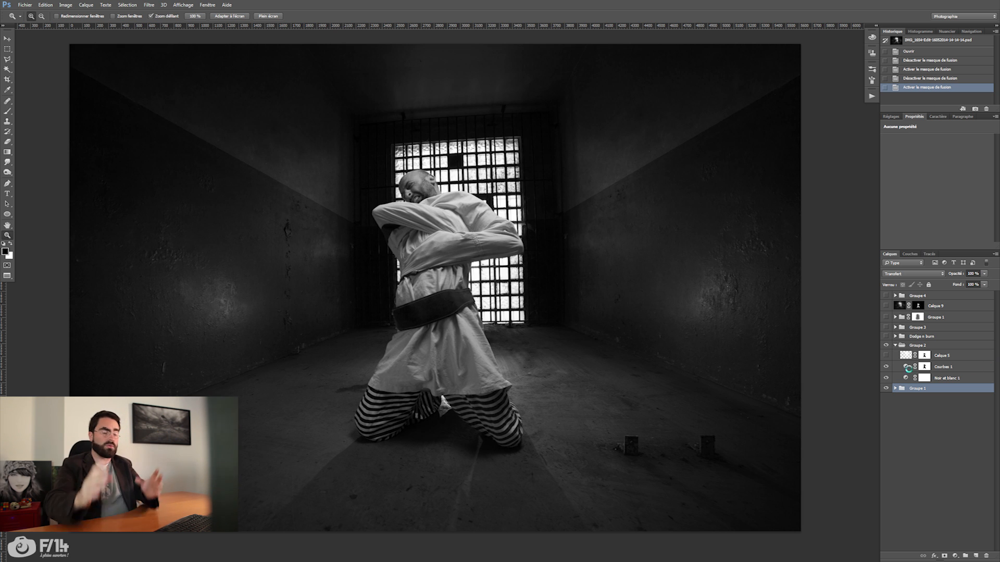
Step: View the Courbes 1 mask around the prisoner, return to the image, and show the Calque 5 window glow
alt+click(924, 366)
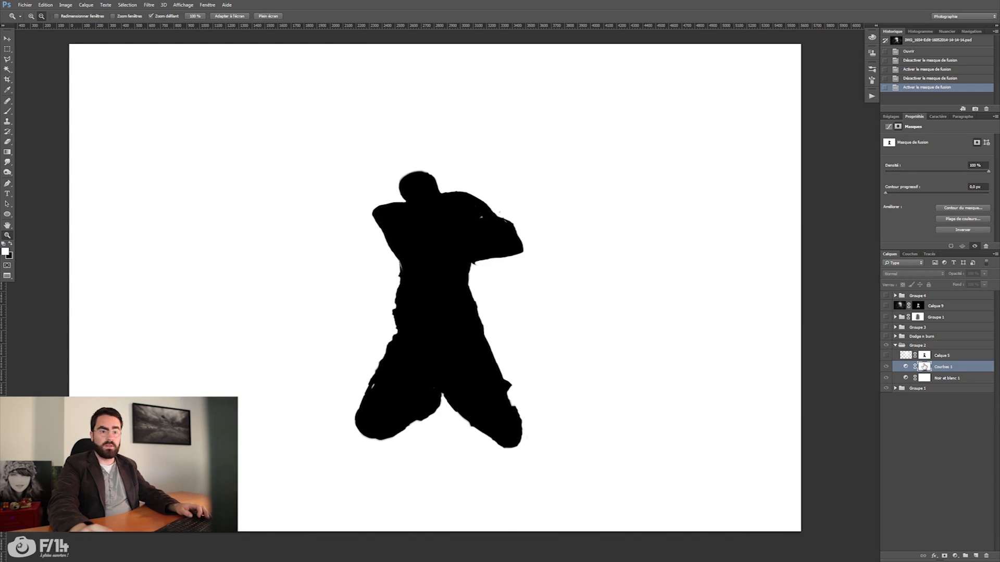
alt+click(924, 367)
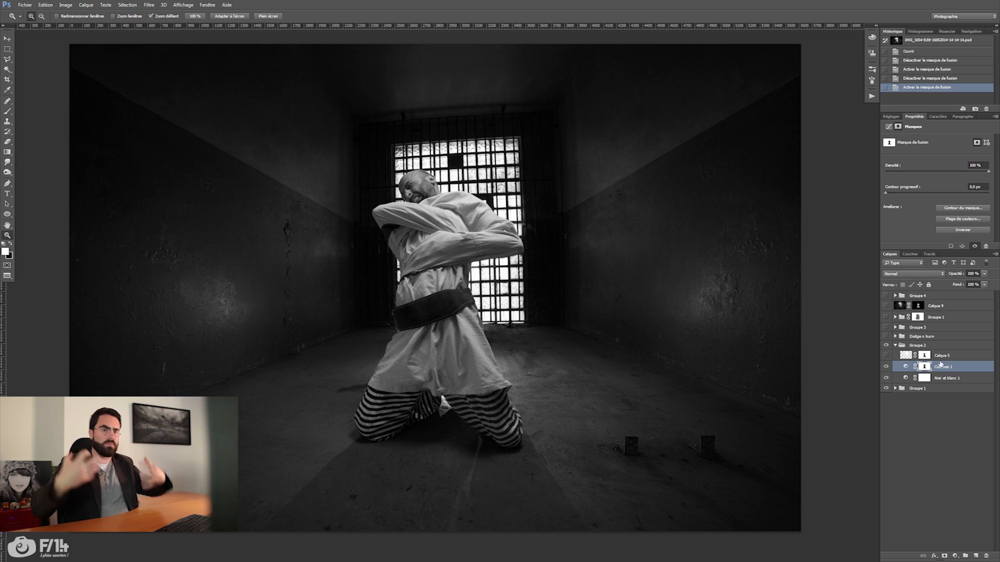
click(887, 355)
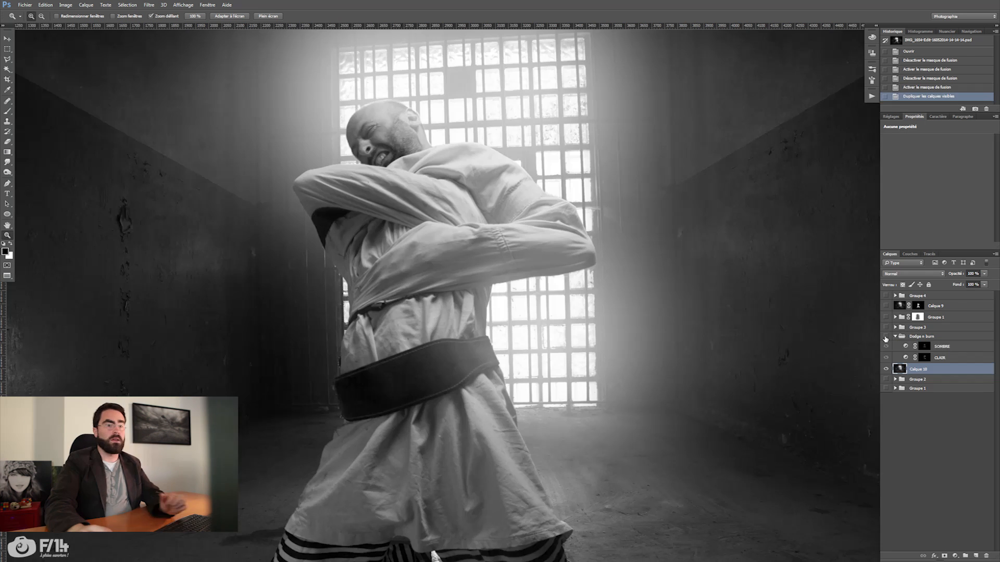
Step: Show the Dodge n burn group and view its SOMBRE and CLAIR masks on their own, returning to the image and collapsing the group
click(885, 338)
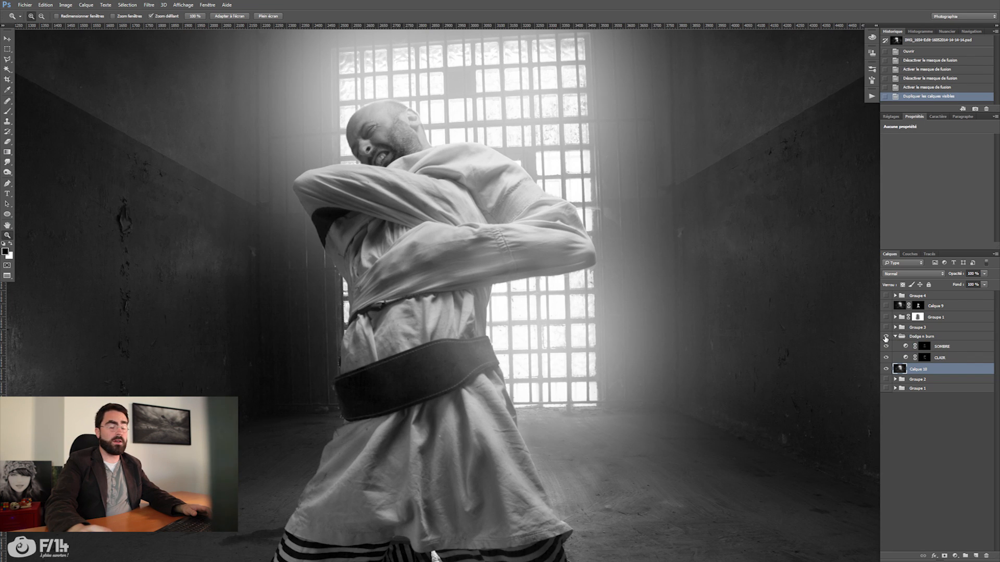
click(955, 348)
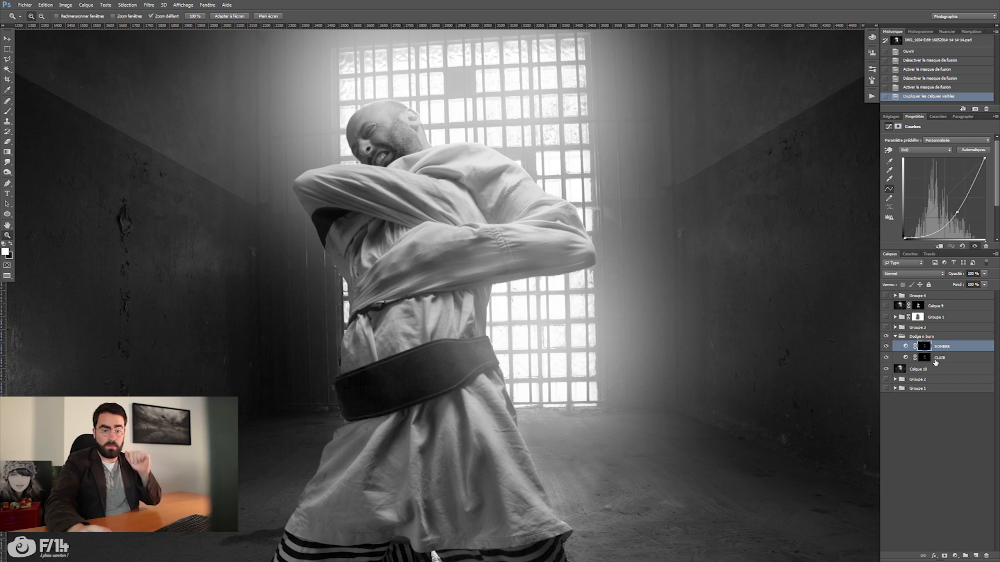
alt+click(924, 346)
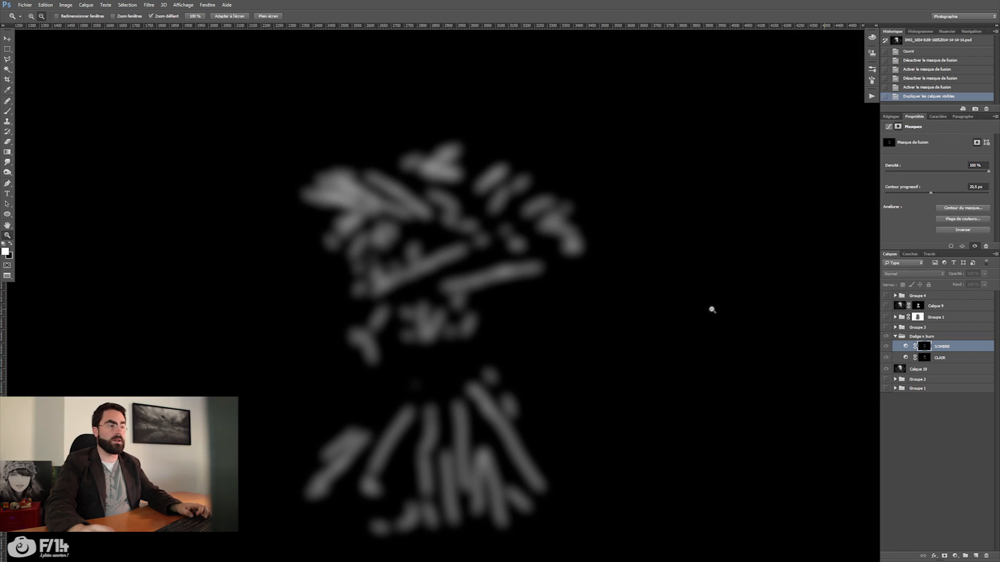
alt+click(925, 347)
alt+click(925, 358)
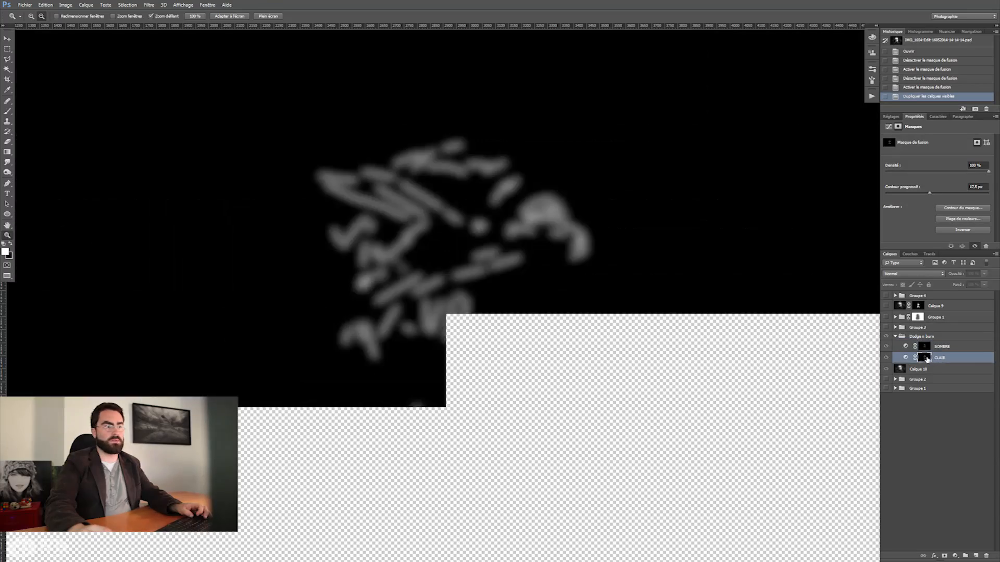
alt+click(925, 358)
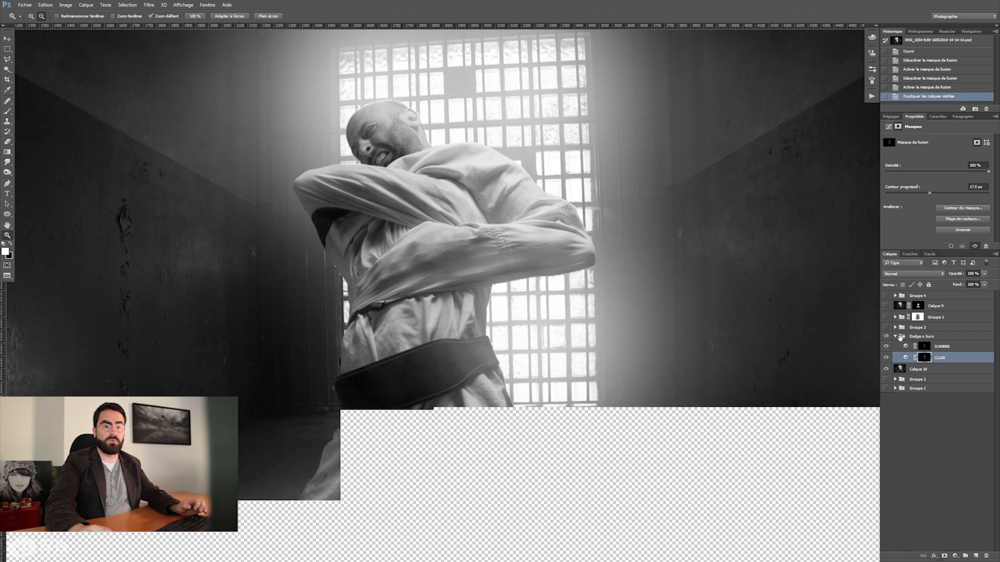
click(895, 336)
Step: Show and expand Groupe 3, comparing its lower Calque gris layer on and off over the whole cell
drag(702, 285, 676, 321)
click(886, 327)
click(895, 327)
click(886, 372)
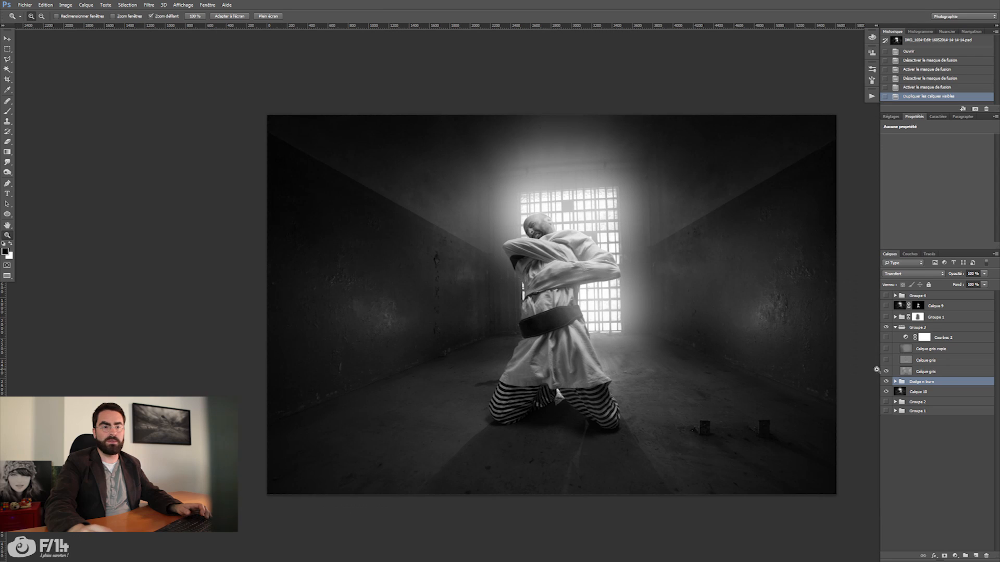
click(885, 371)
click(886, 372)
Step: Compare the wall lighting with each of the two Calque gris layers in Groupe 3 turned on and off
click(887, 360)
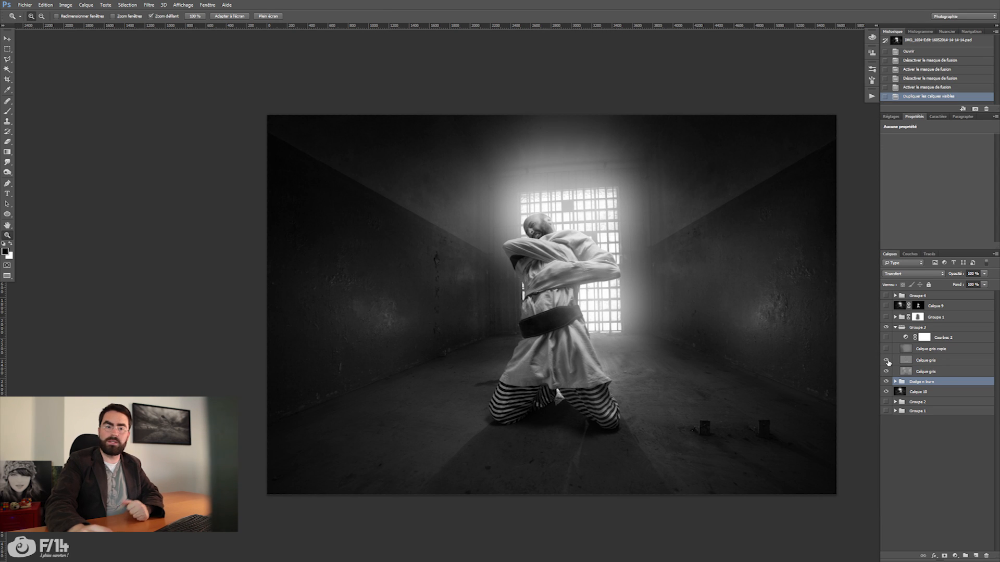
click(887, 371)
click(887, 371)
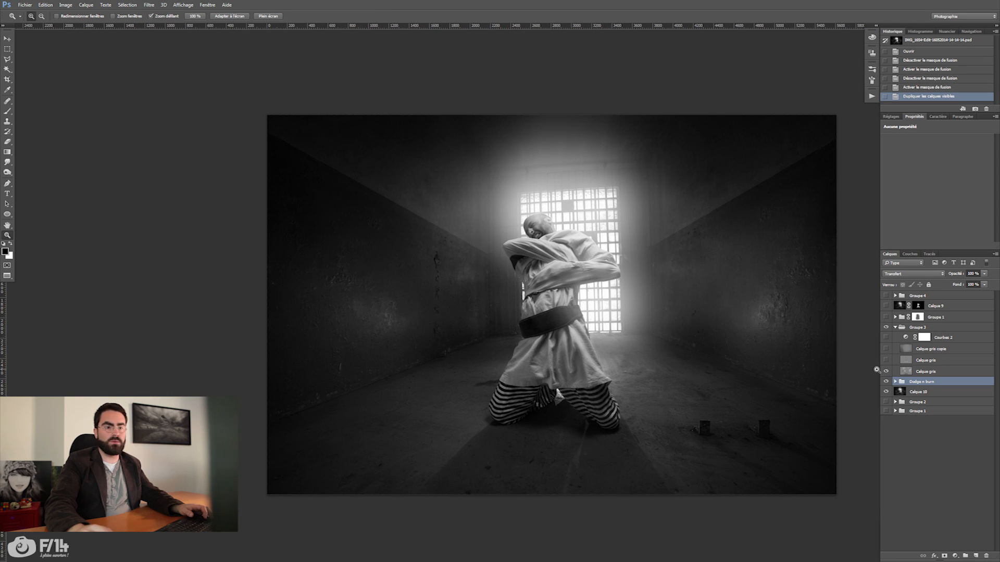
click(886, 360)
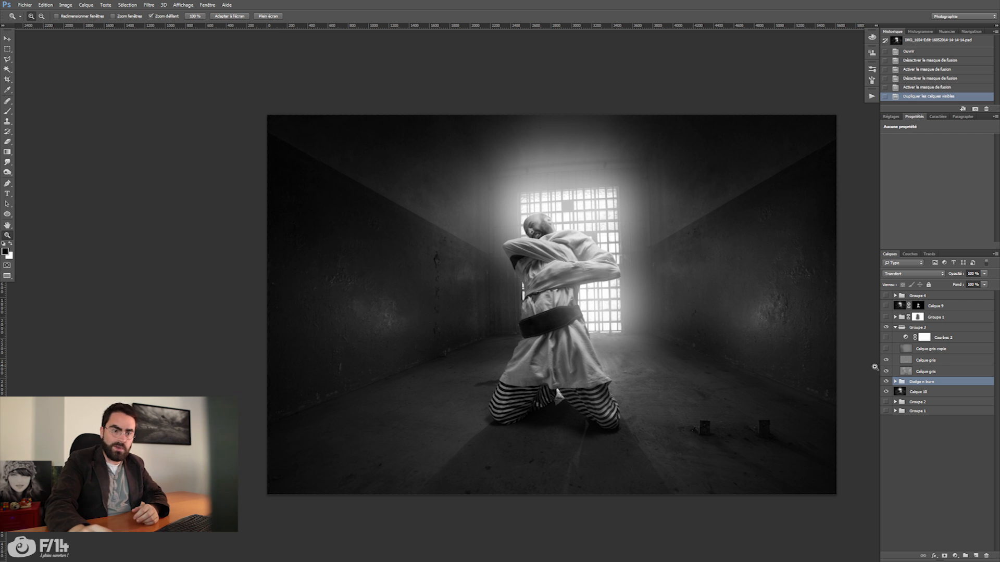
click(885, 360)
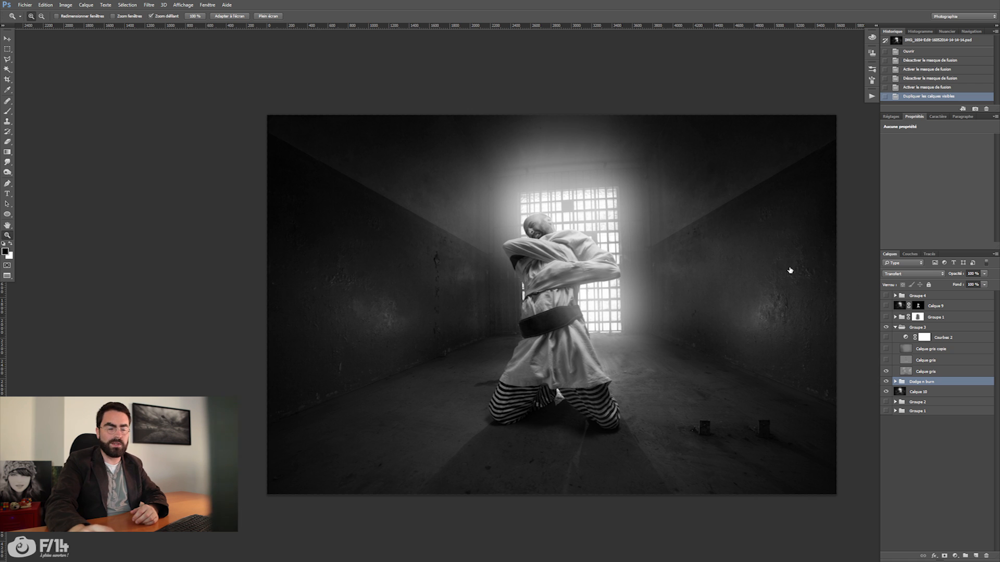
click(885, 371)
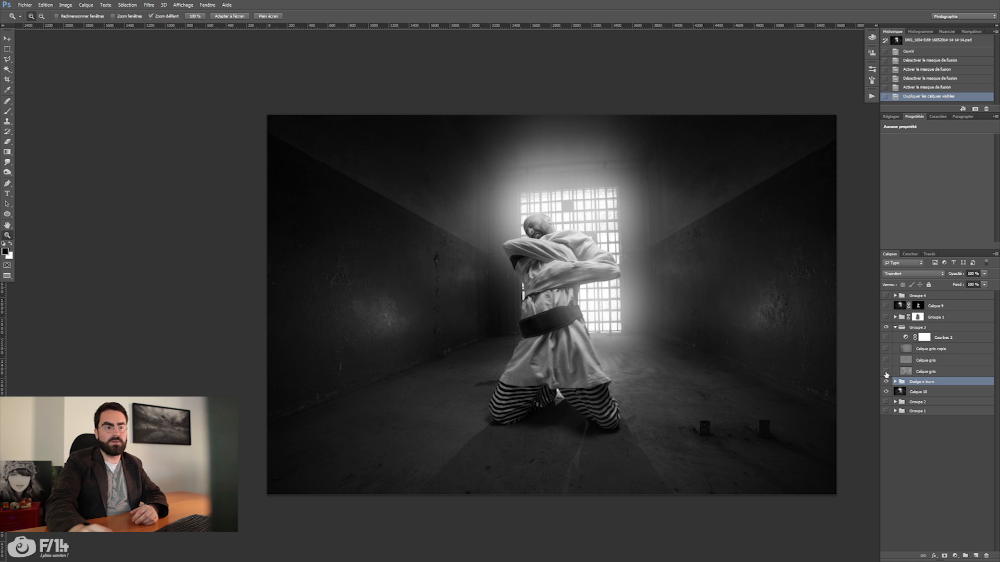
click(886, 371)
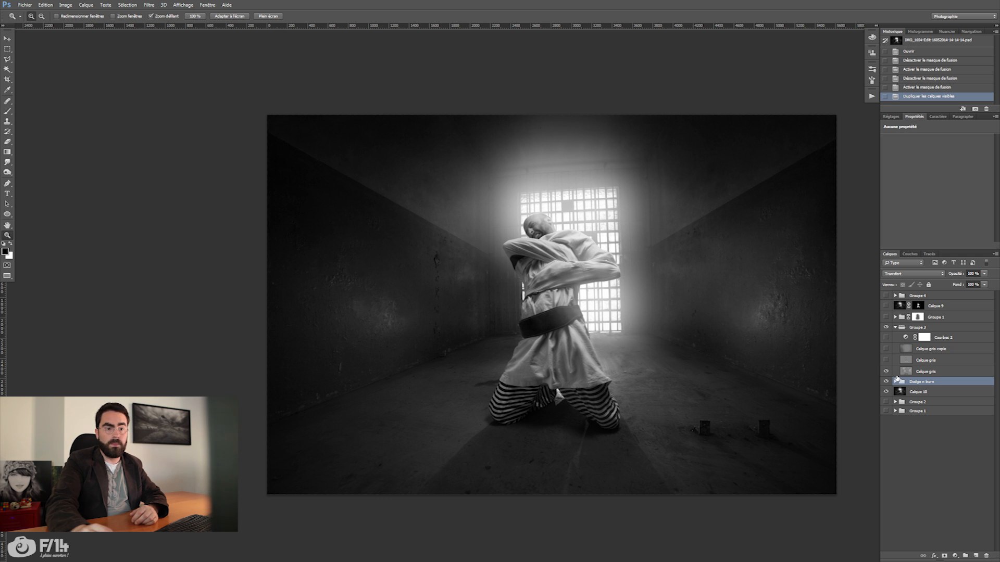
click(887, 372)
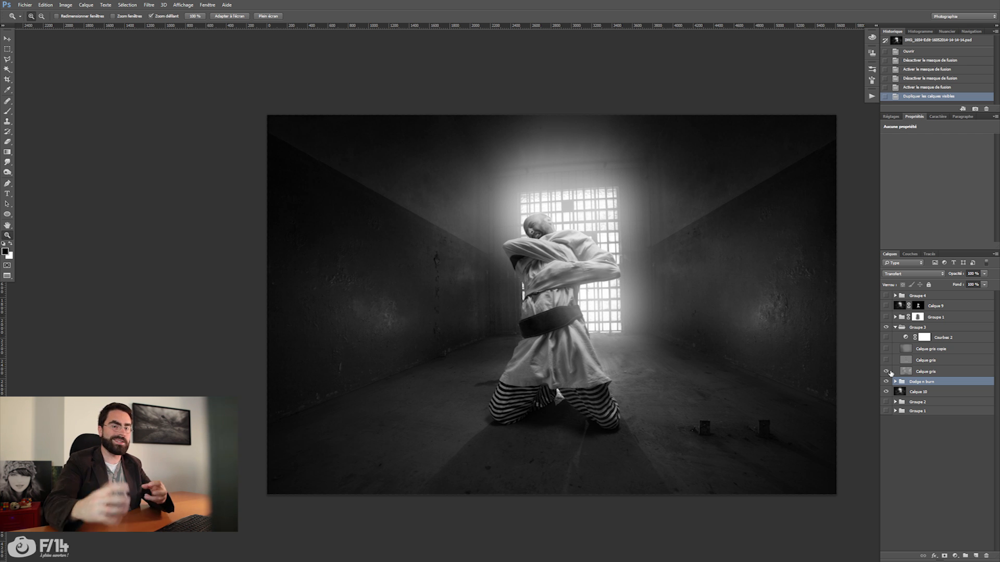
Step: Toggle the upper Calque gris layer repeatedly to compare its effect, leaving it visible
click(885, 360)
click(885, 360)
click(885, 361)
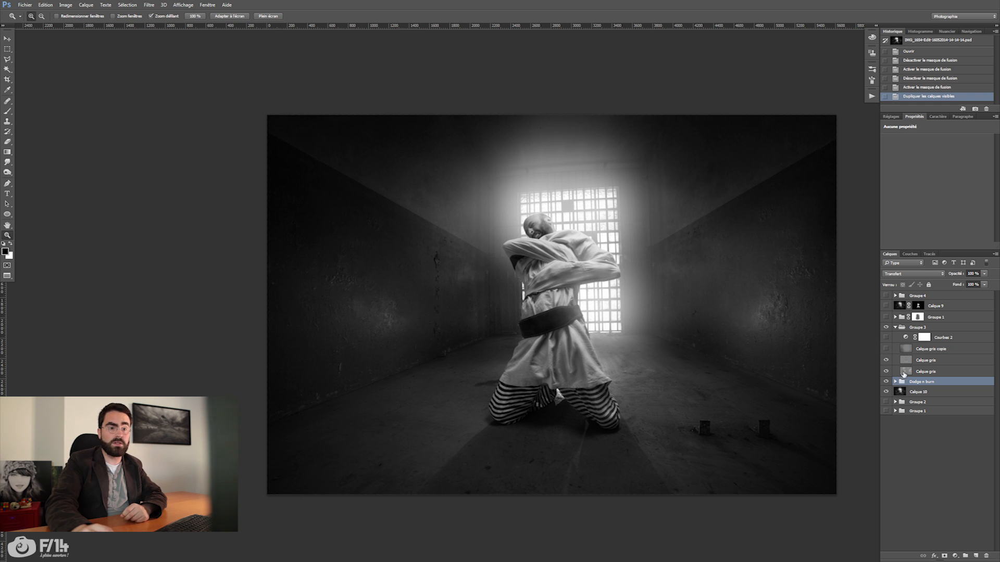
click(886, 361)
click(886, 360)
click(886, 361)
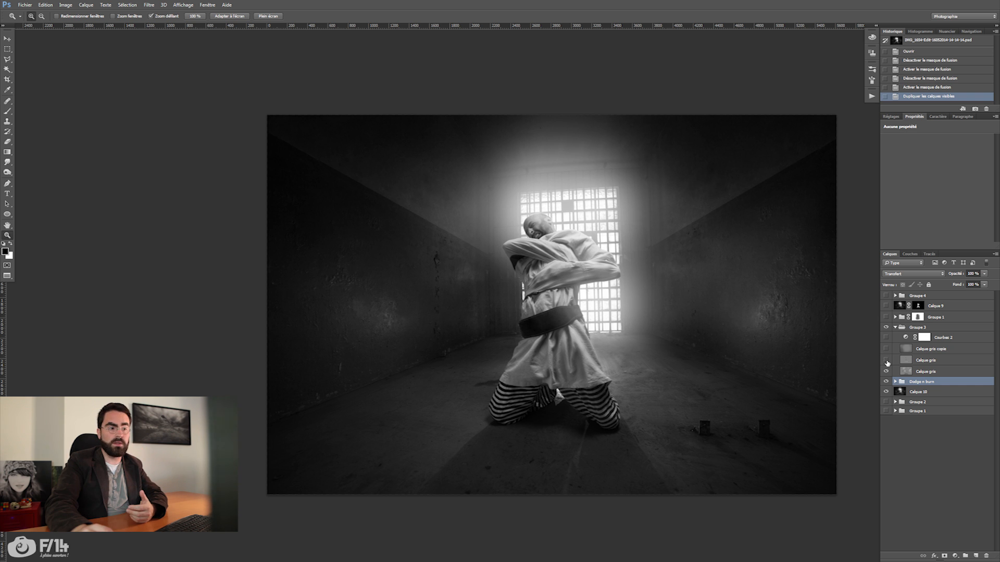
click(886, 360)
Step: Show Calque gris copie and Courbes 2 in Groupe 3, comparing each one on and off
click(886, 349)
click(887, 349)
click(887, 349)
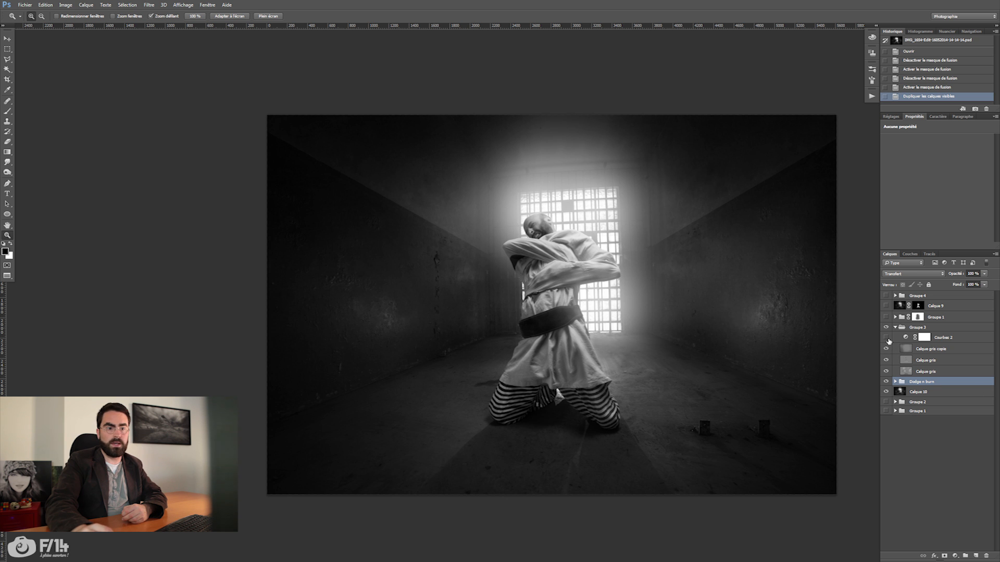
click(886, 338)
click(887, 338)
click(886, 338)
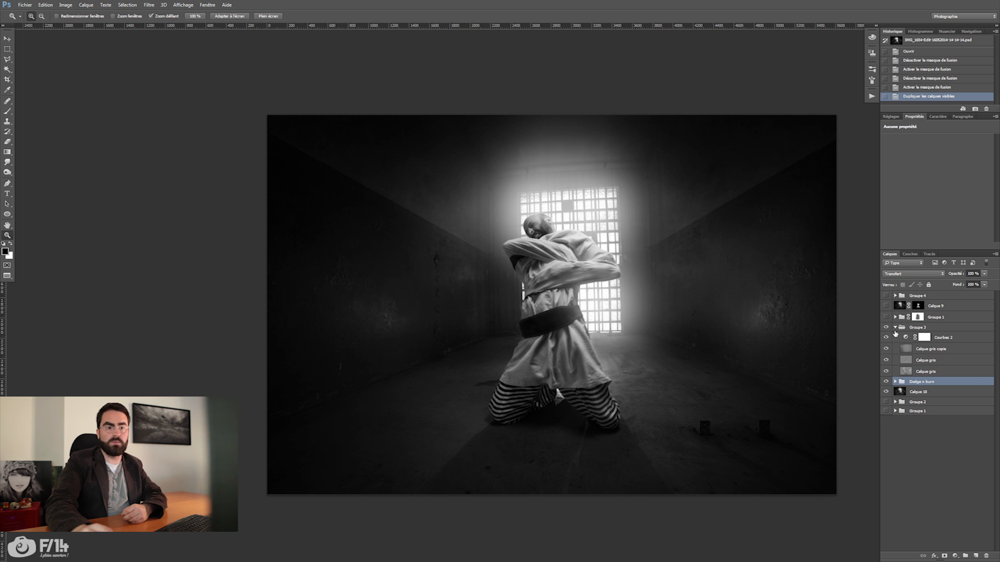
Step: Collapse Groupe 3, show and expand the masked Groupe 1, and hide Calque 7 copie to examine Calque 8's darkening
click(895, 327)
click(896, 317)
click(895, 317)
click(886, 317)
click(895, 317)
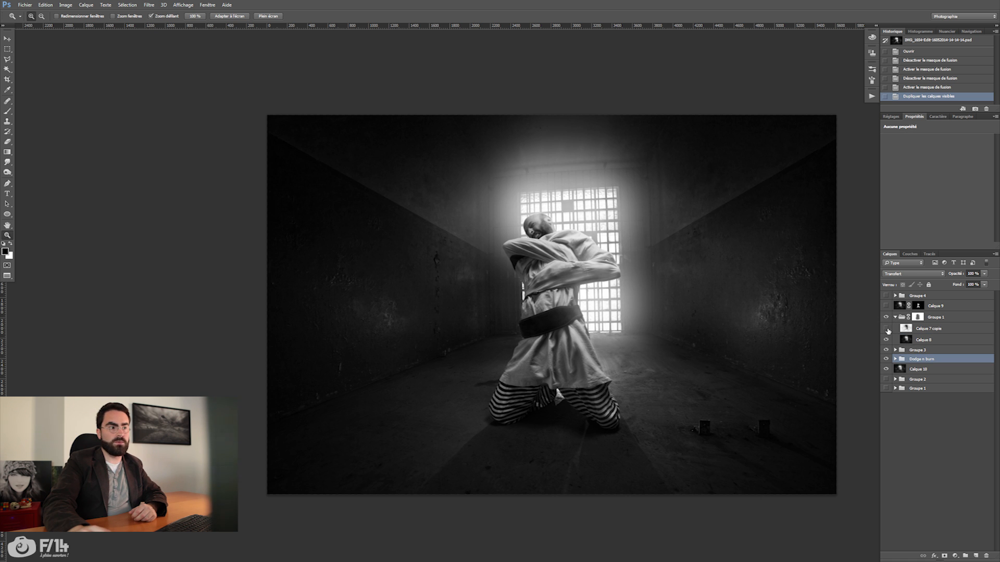
click(886, 329)
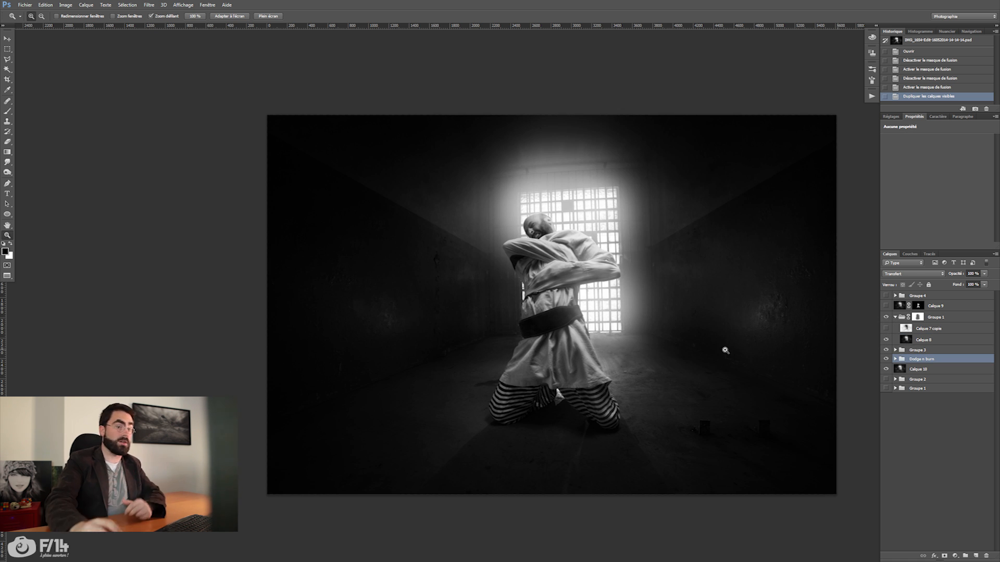
click(890, 340)
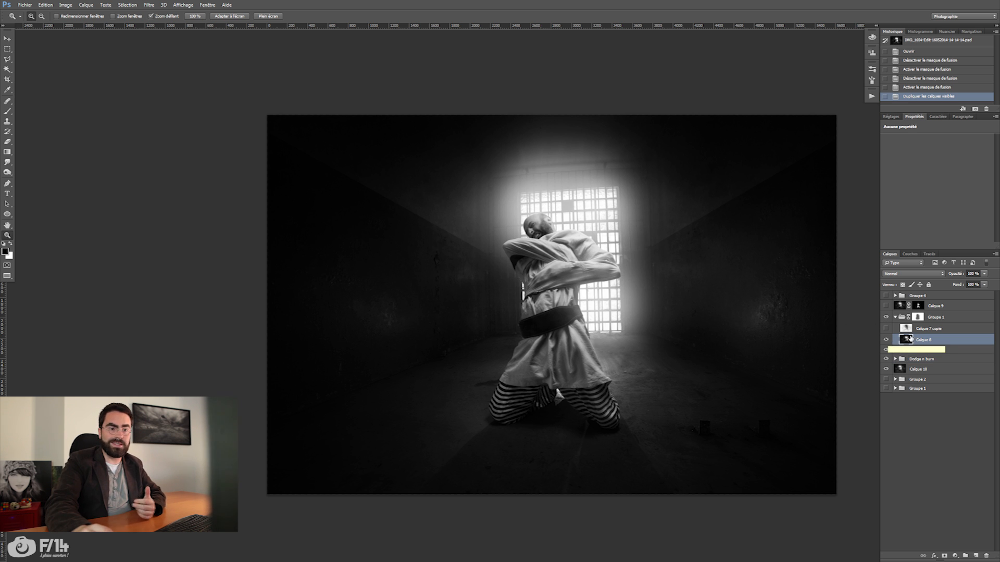
Step: View Calque 7 copie in isolation, restore the other layers, and compare its brightening effect on and off
alt+click(886, 329)
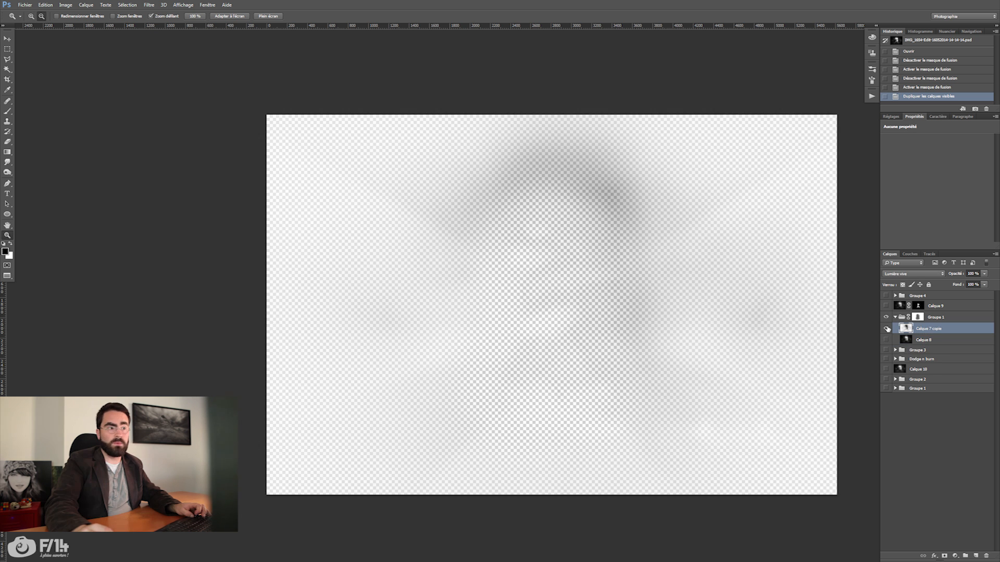
alt+click(887, 329)
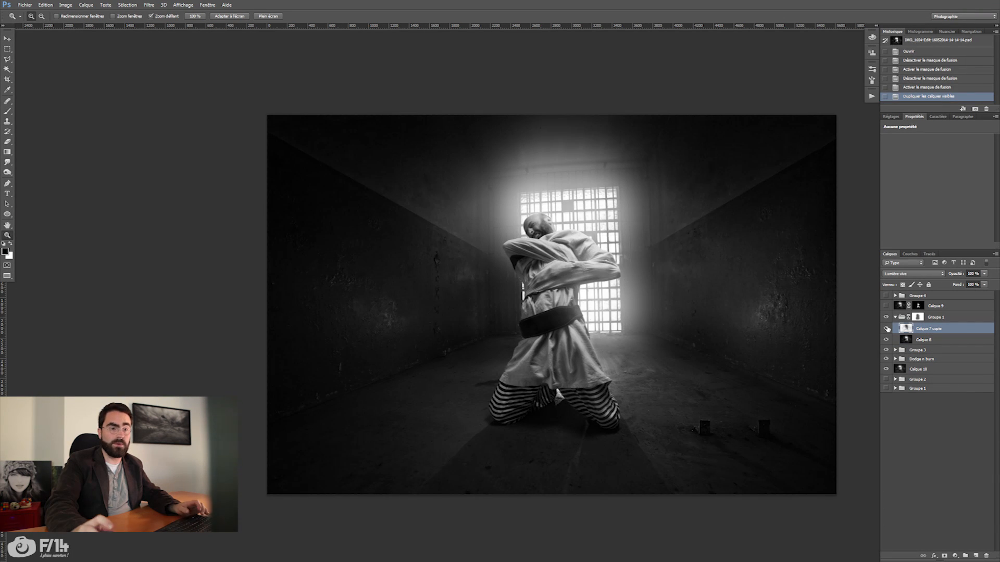
click(887, 329)
click(887, 329)
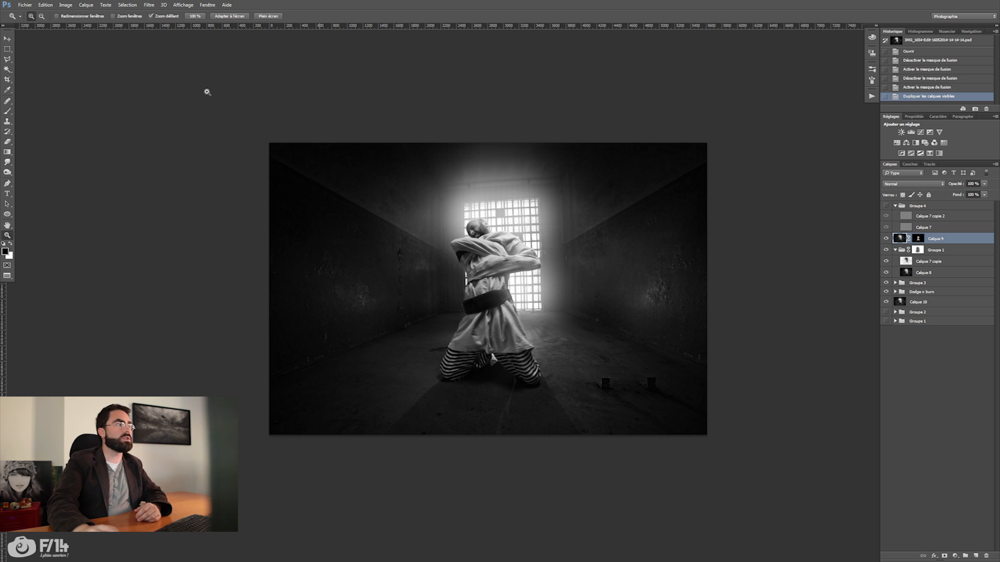
Step: Open the GREYCstoration filter for Calque 9 to review its settings, and close it without applying
click(149, 5)
mouse_move(167, 180)
click(116, 176)
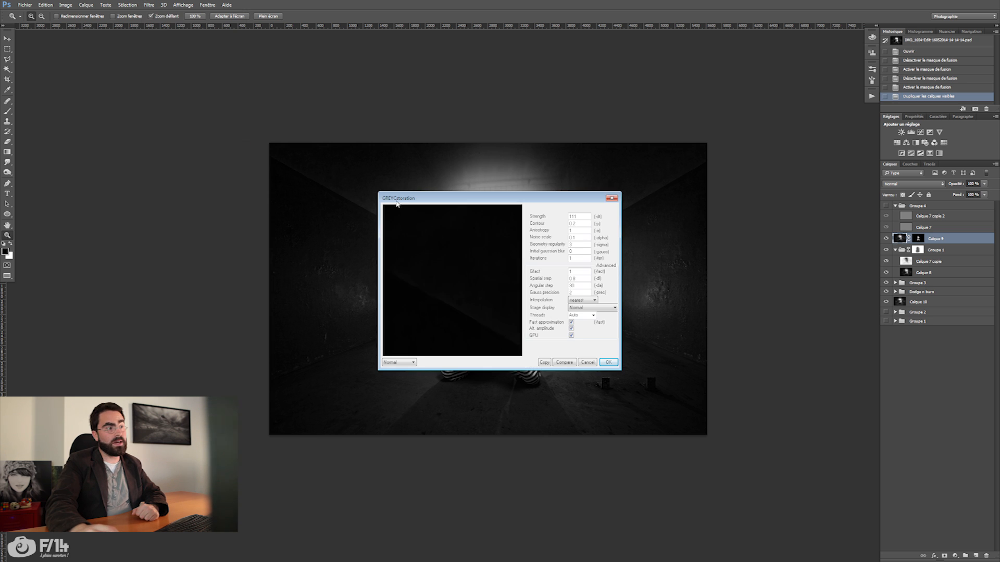
drag(449, 202, 490, 194)
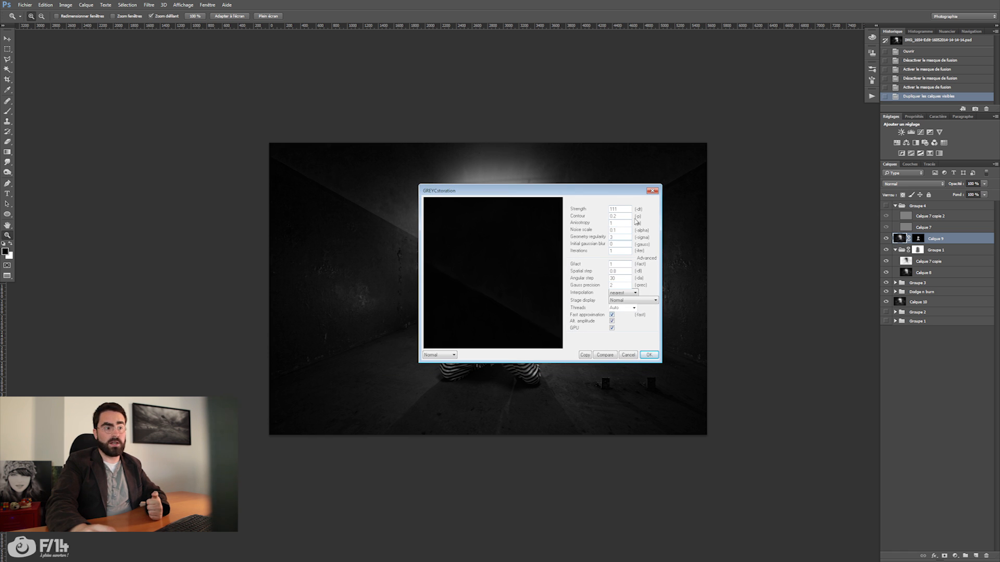
click(650, 192)
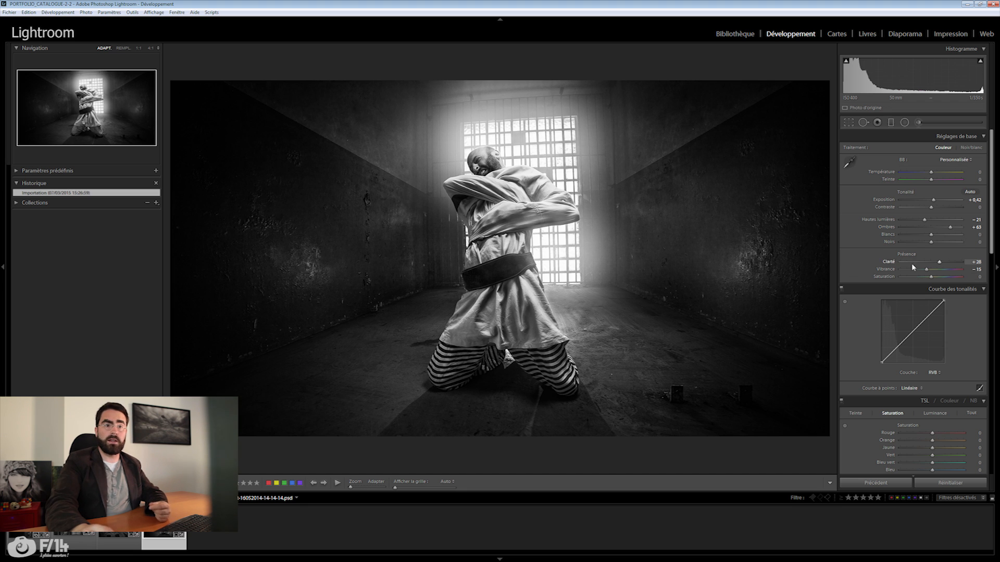
Step: Review the straitjacket image's Lightroom develop settings, and display the four finished prison images side by side in Survey view
scroll(910, 264, down, 6)
scroll(910, 264, up, 3)
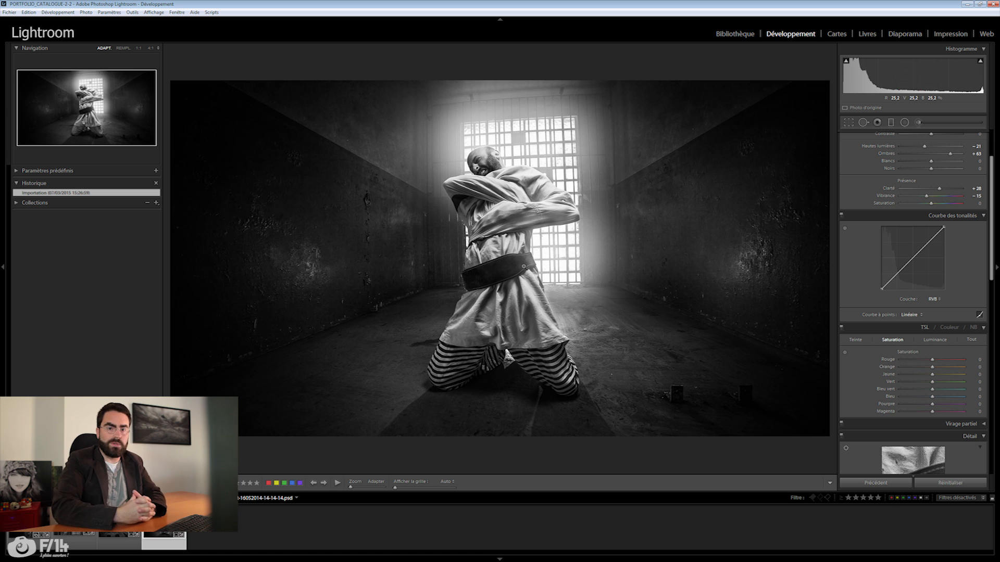
key(n)
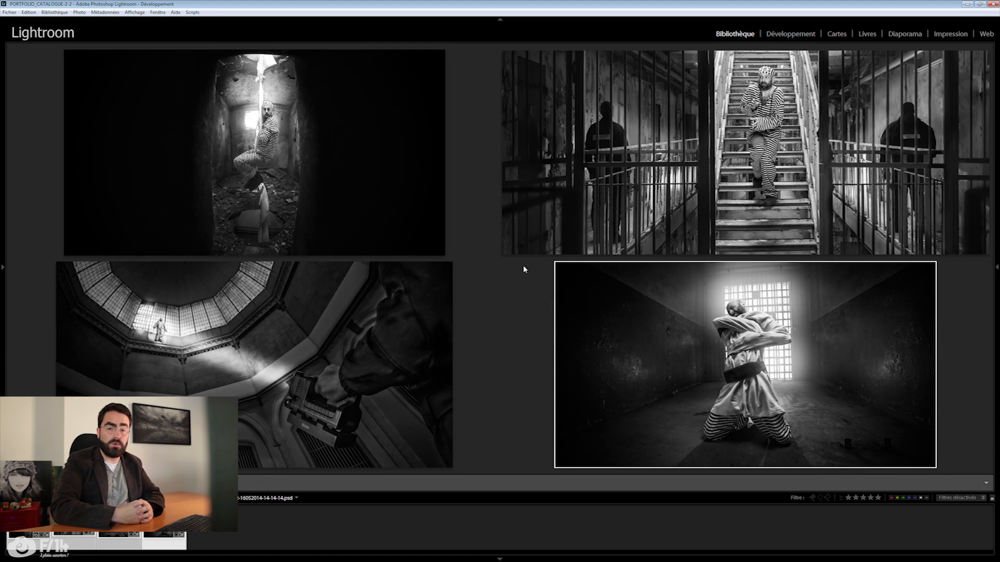